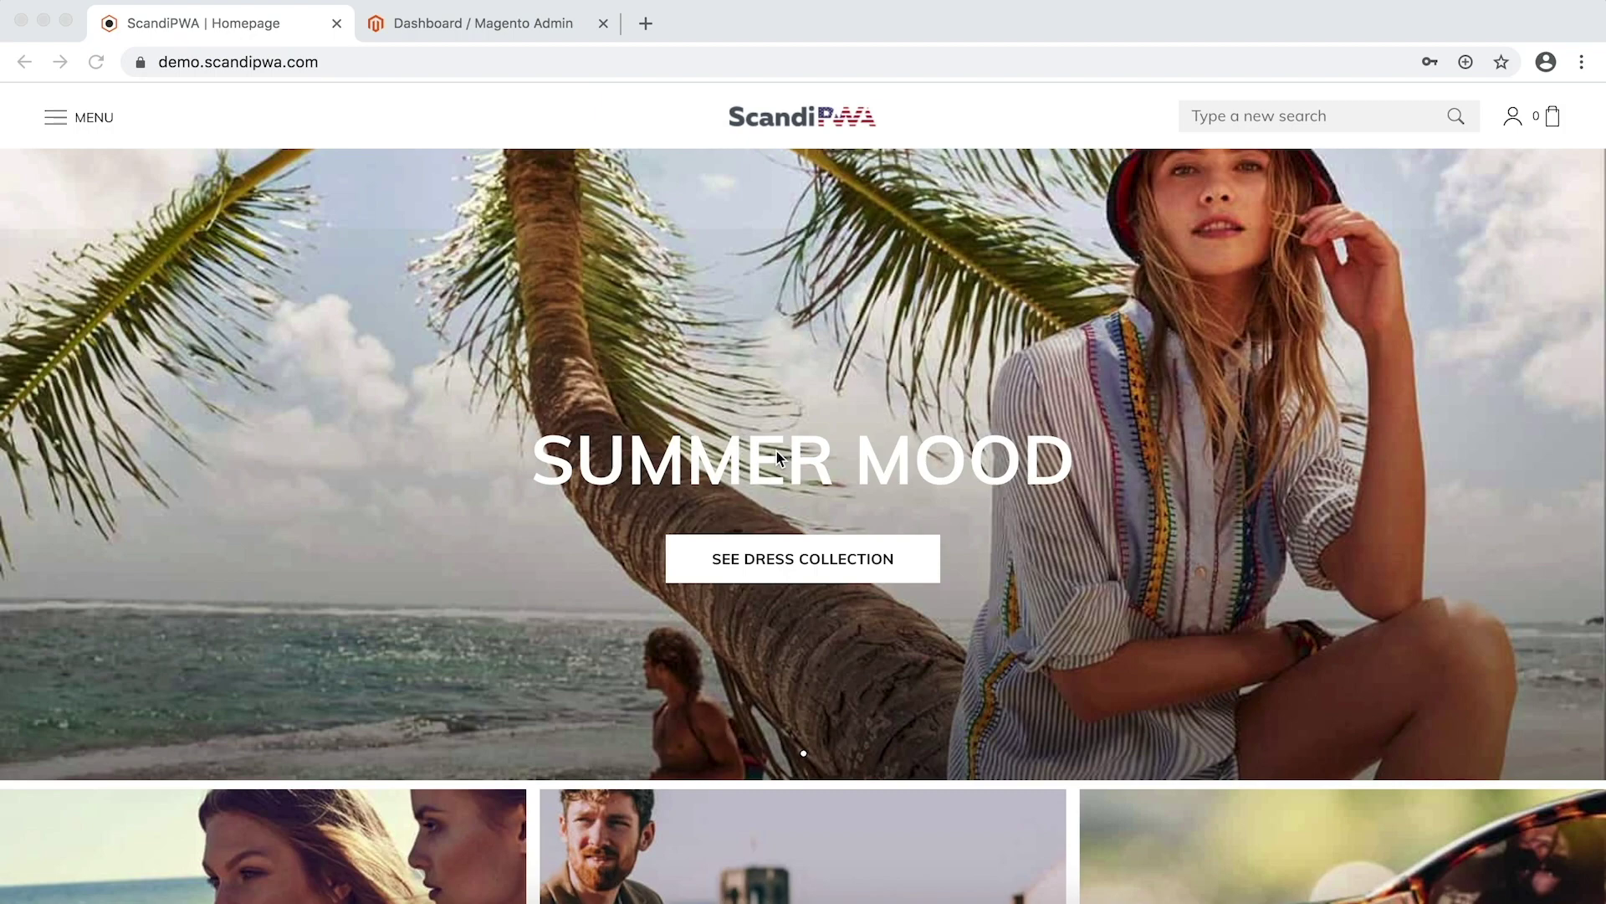
Step: Start a new CMS page in the admin and title it ScandiPWA
click(510, 22)
click(48, 540)
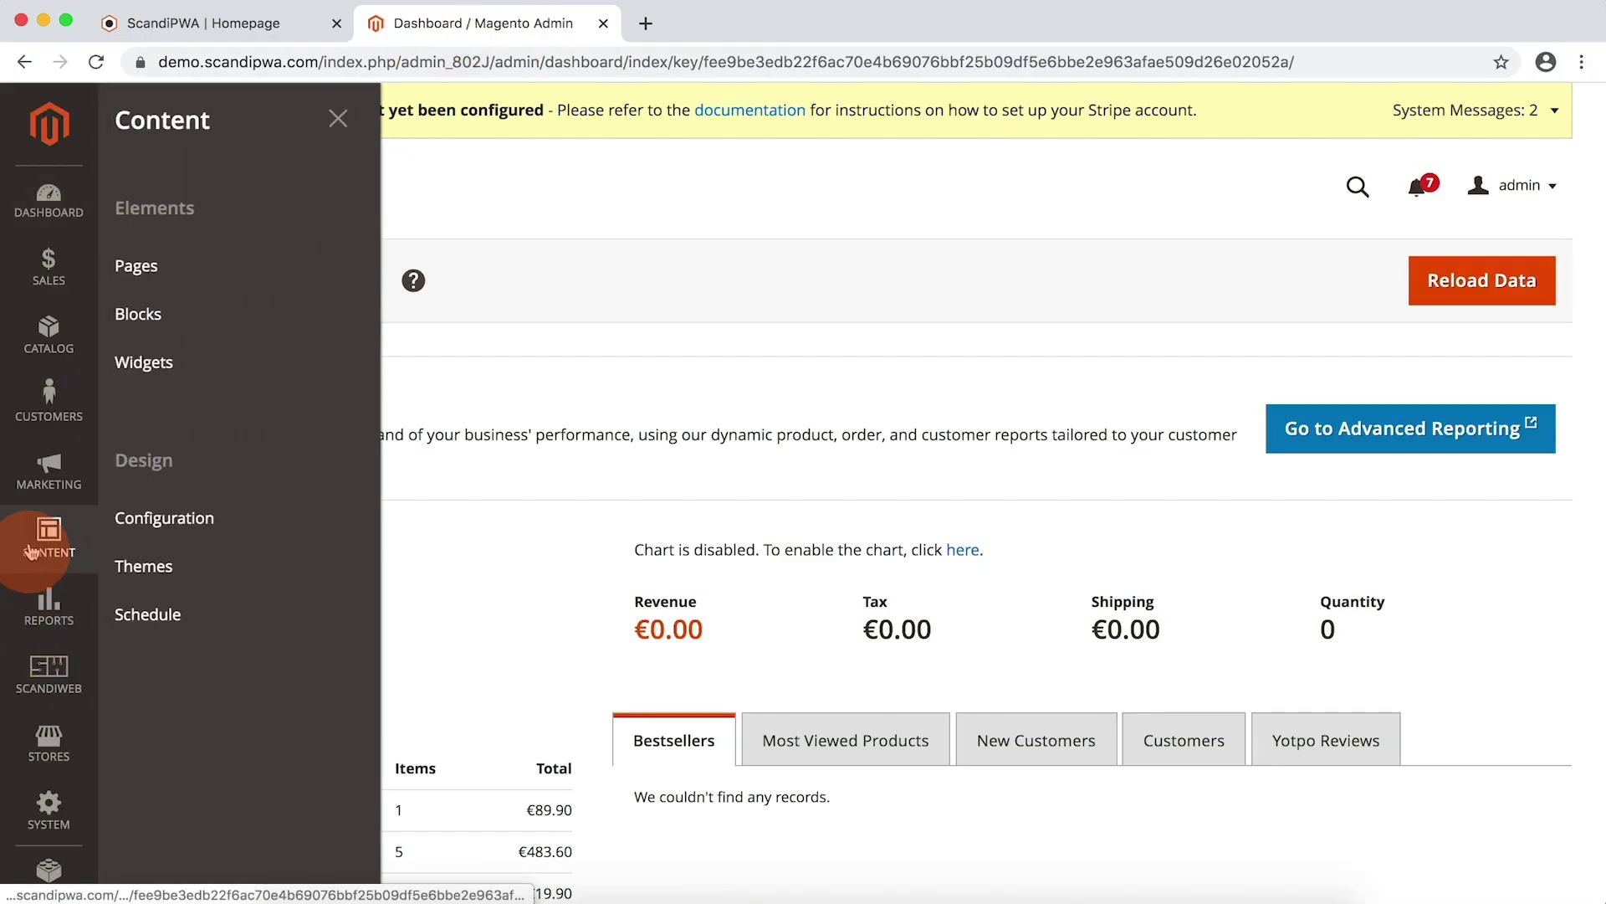
click(150, 285)
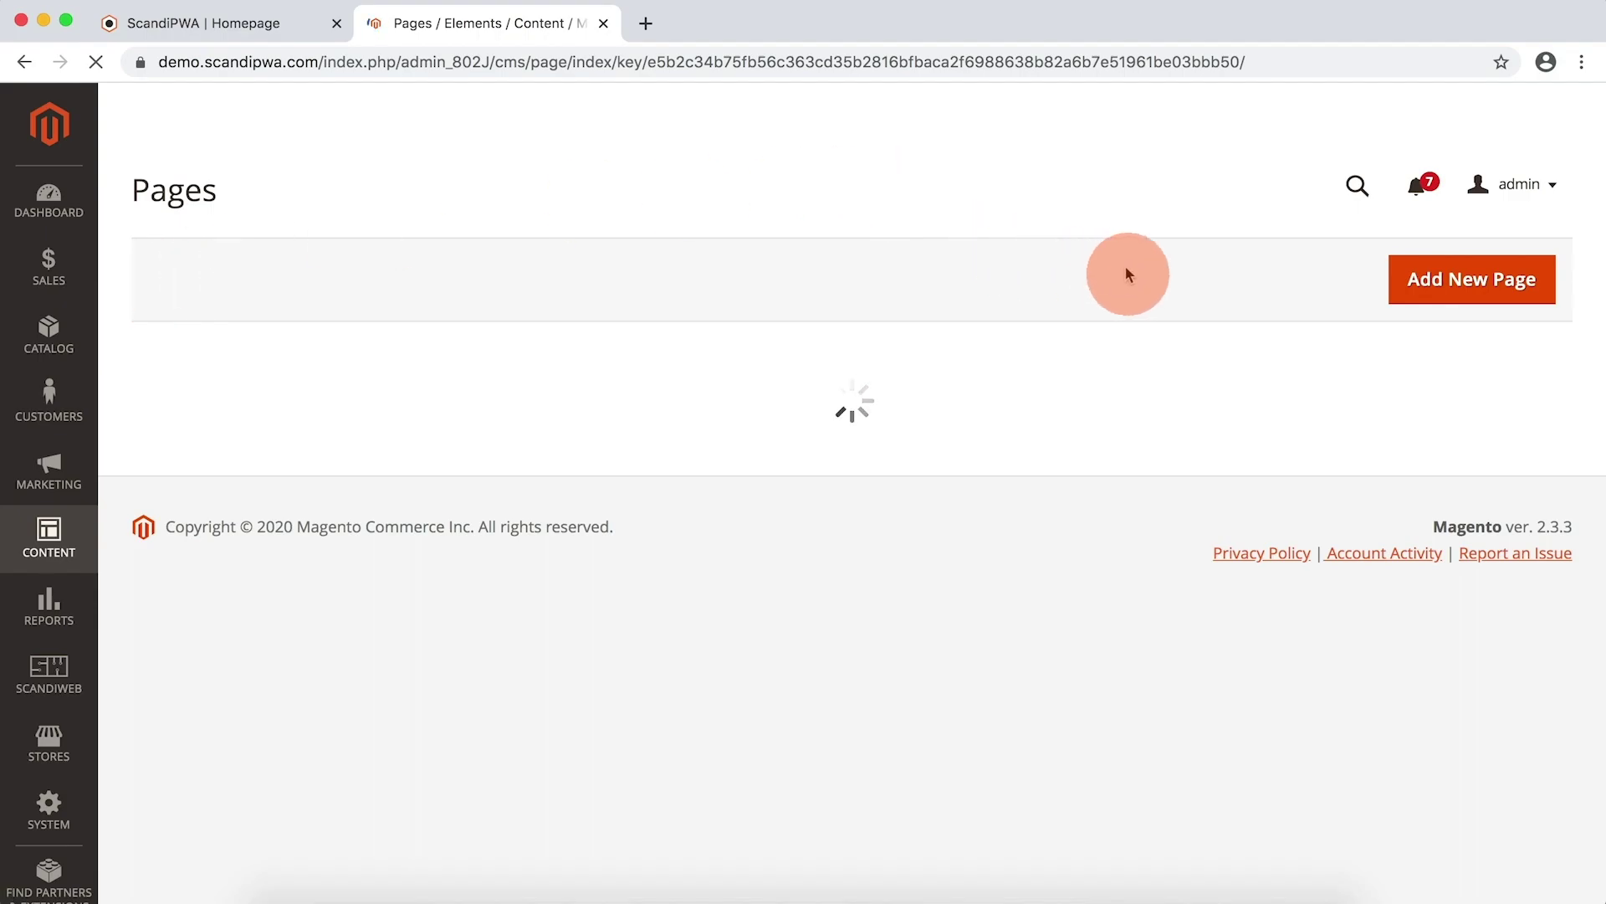
click(1384, 277)
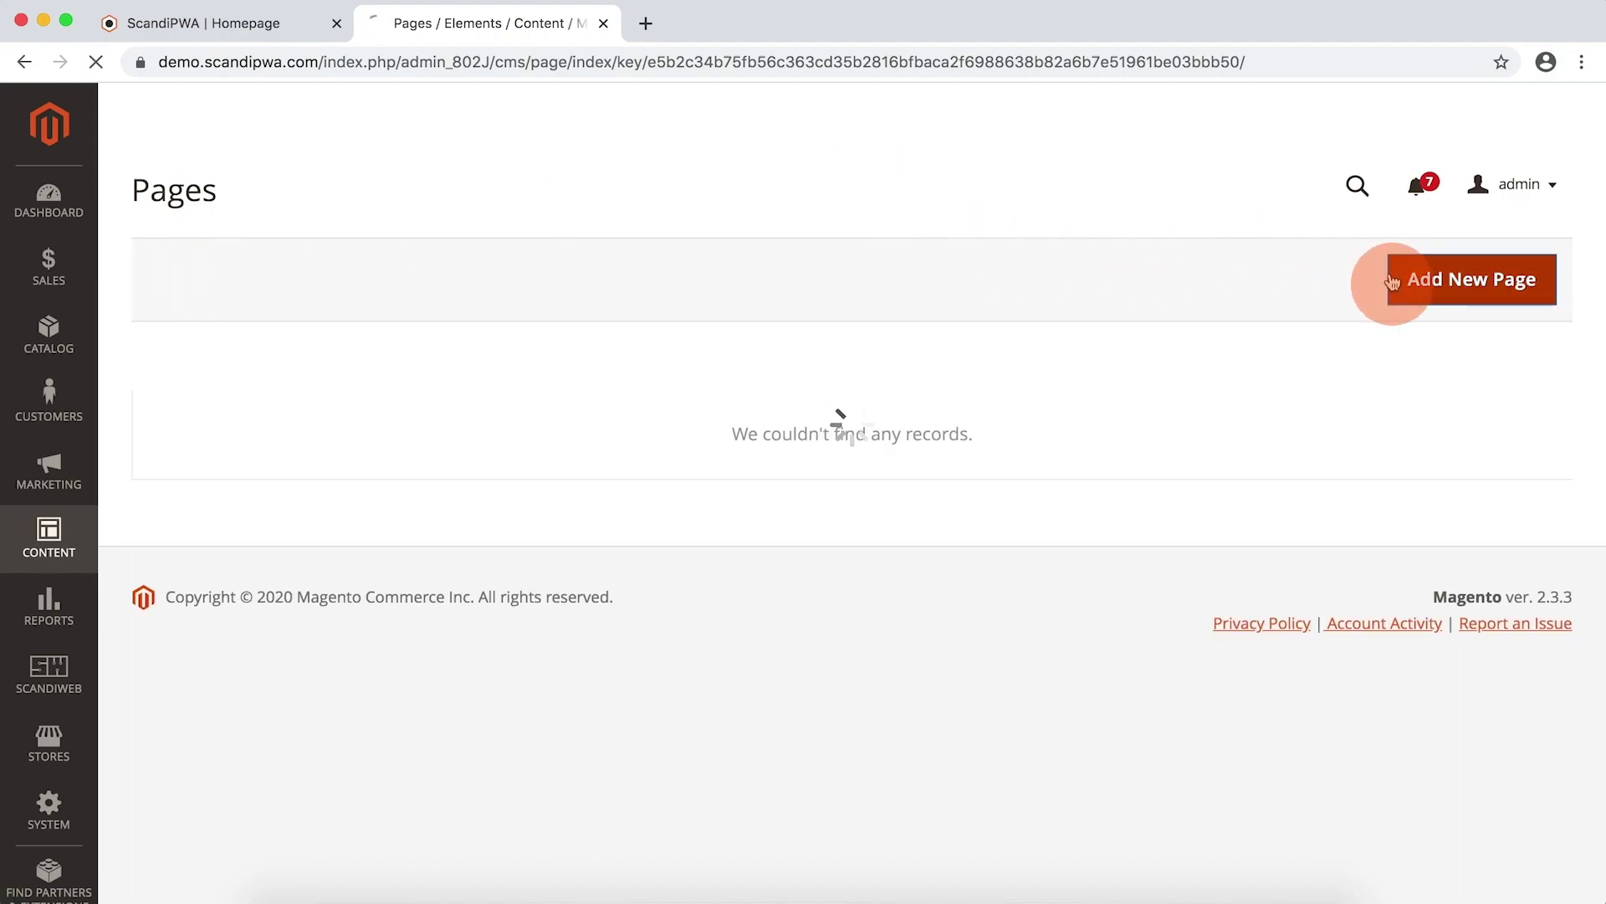
click(619, 485)
text(ScandiPWA)
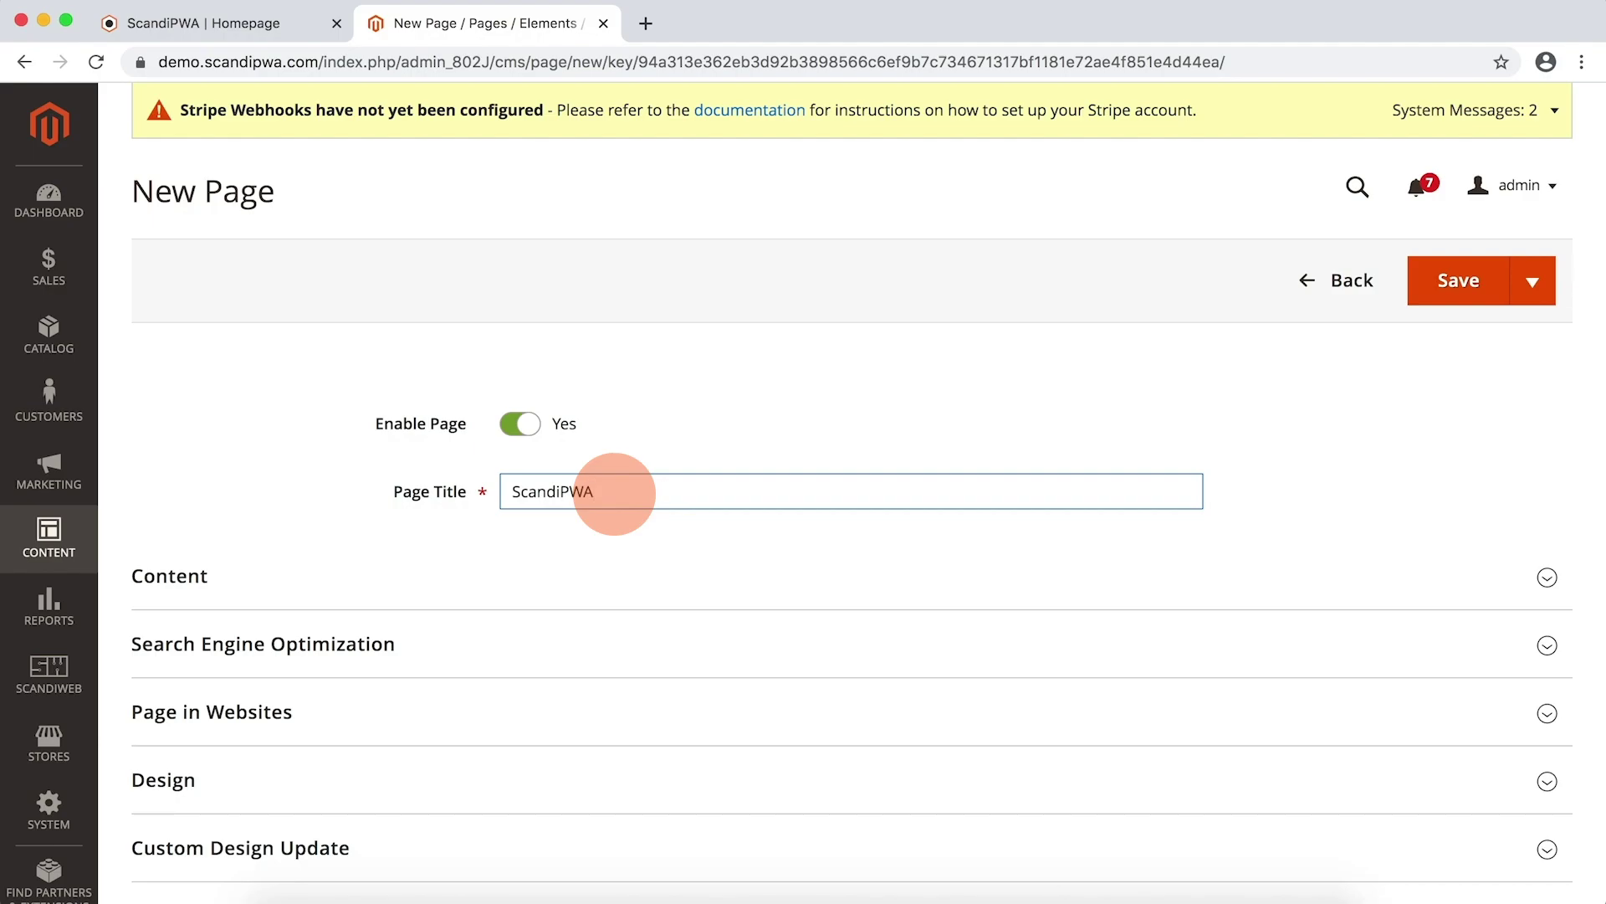
Step: Paste the prepared HTML into the page content and save the page
click(423, 600)
scroll(421, 598, down, 3)
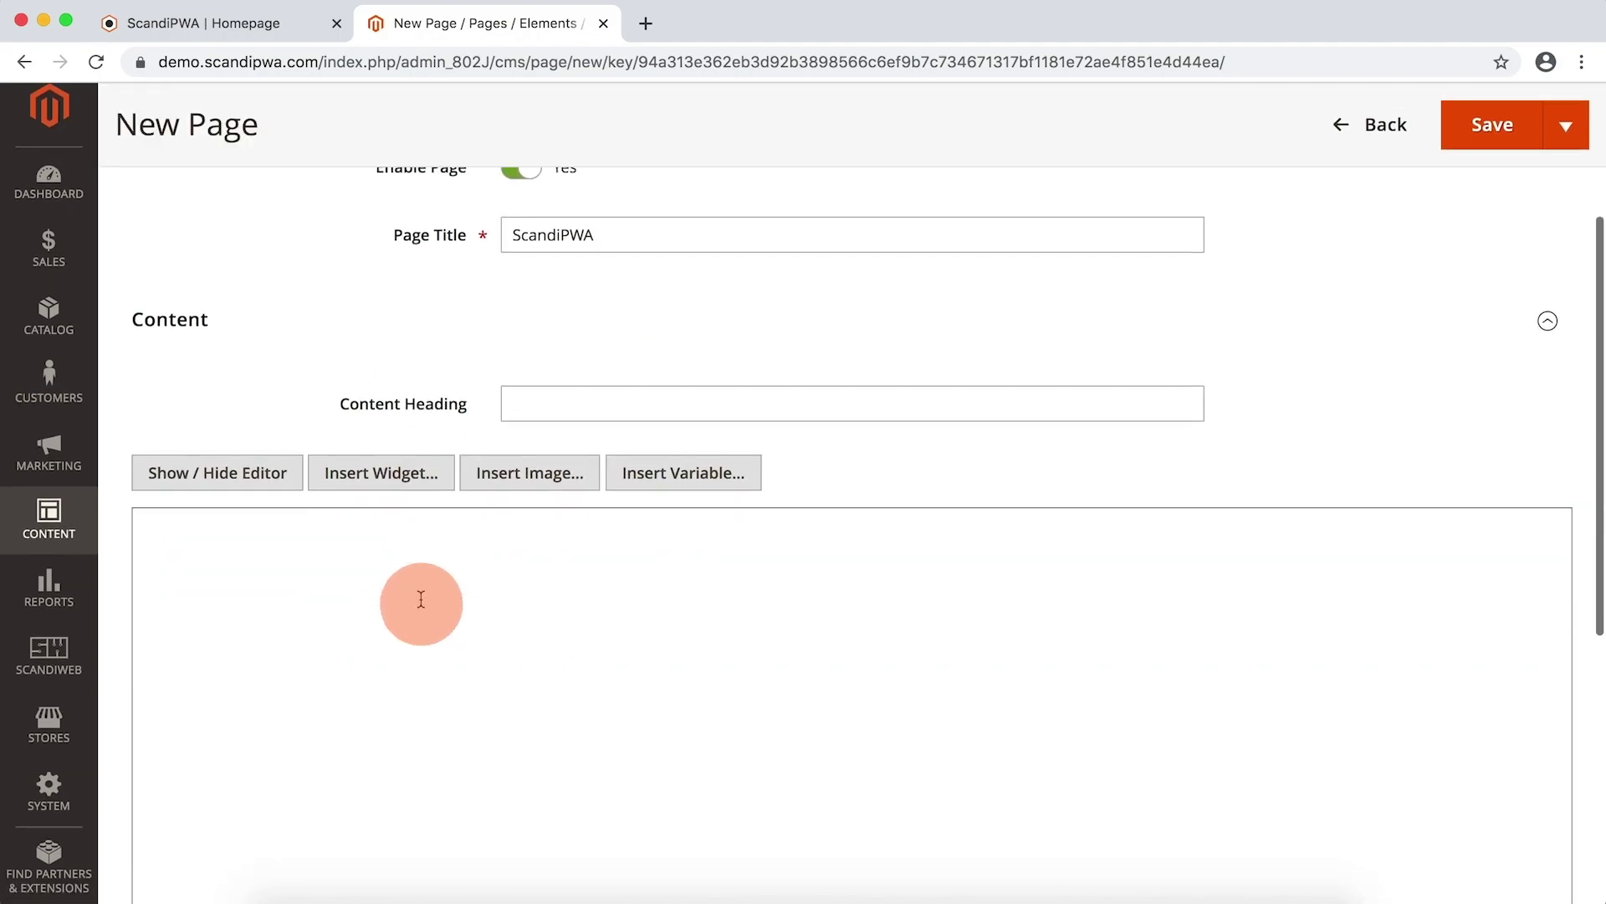
key(super+v)
click(1460, 358)
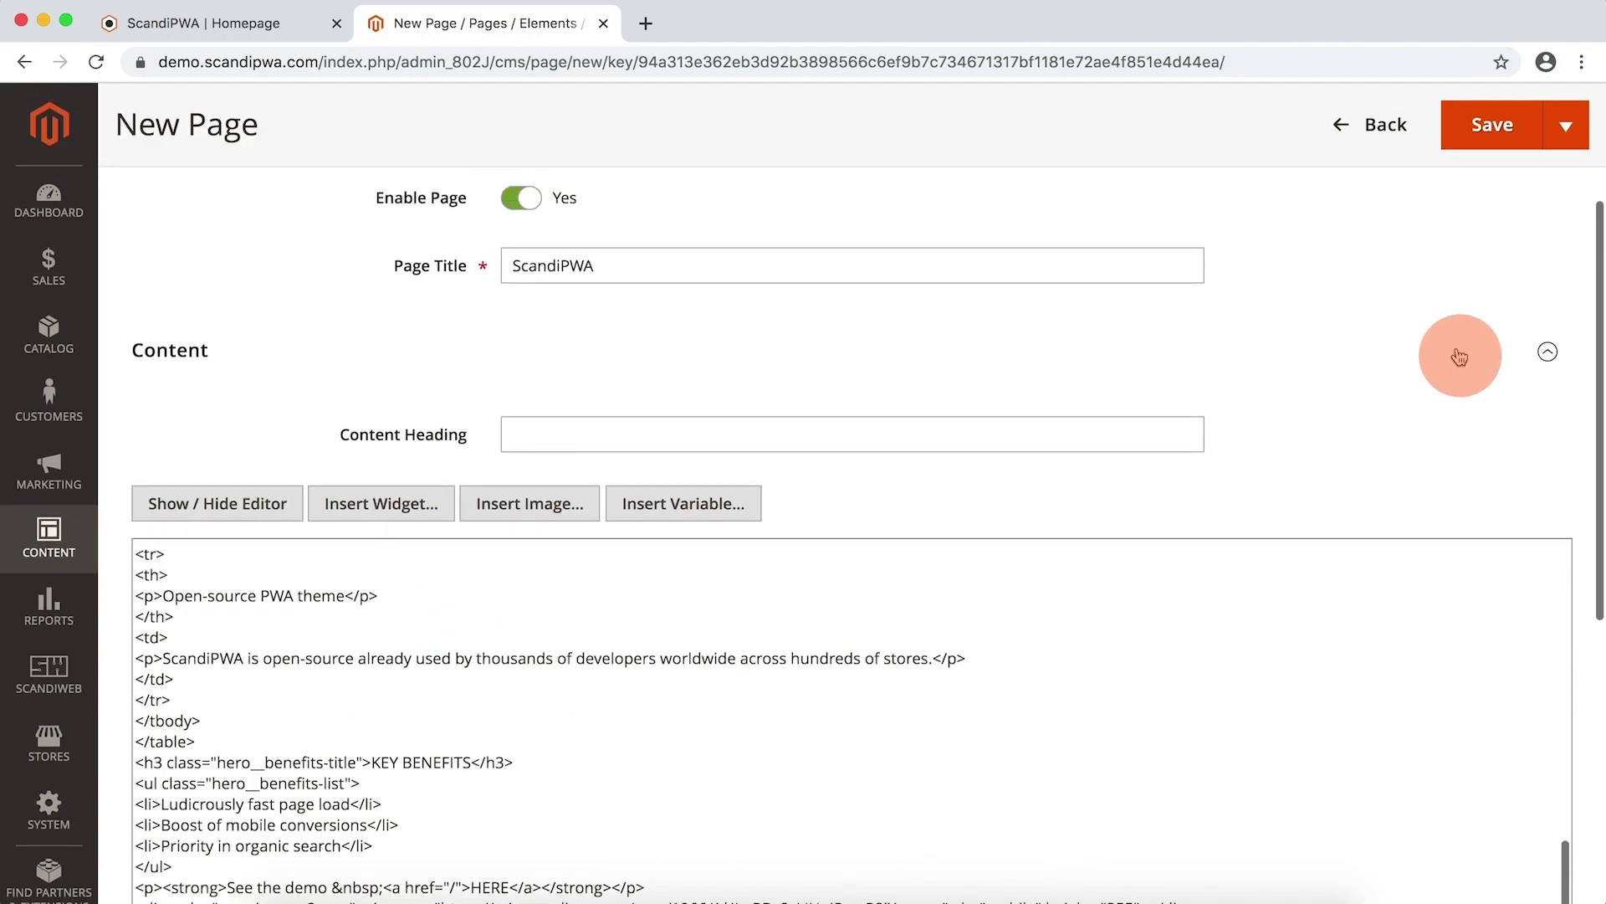
click(1492, 124)
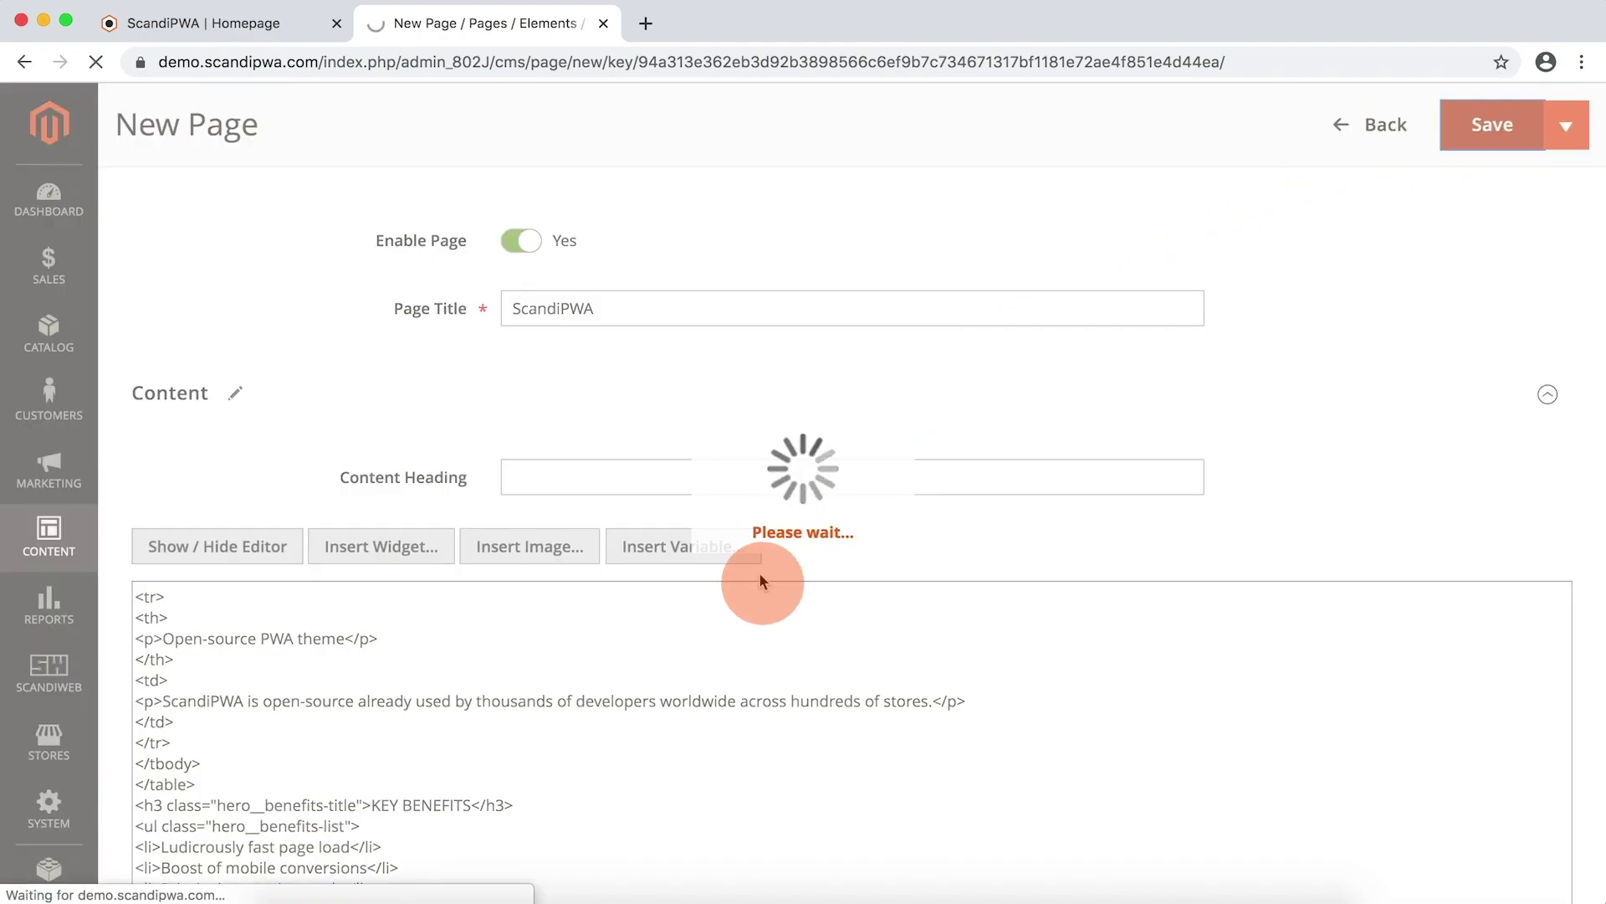
click(421, 578)
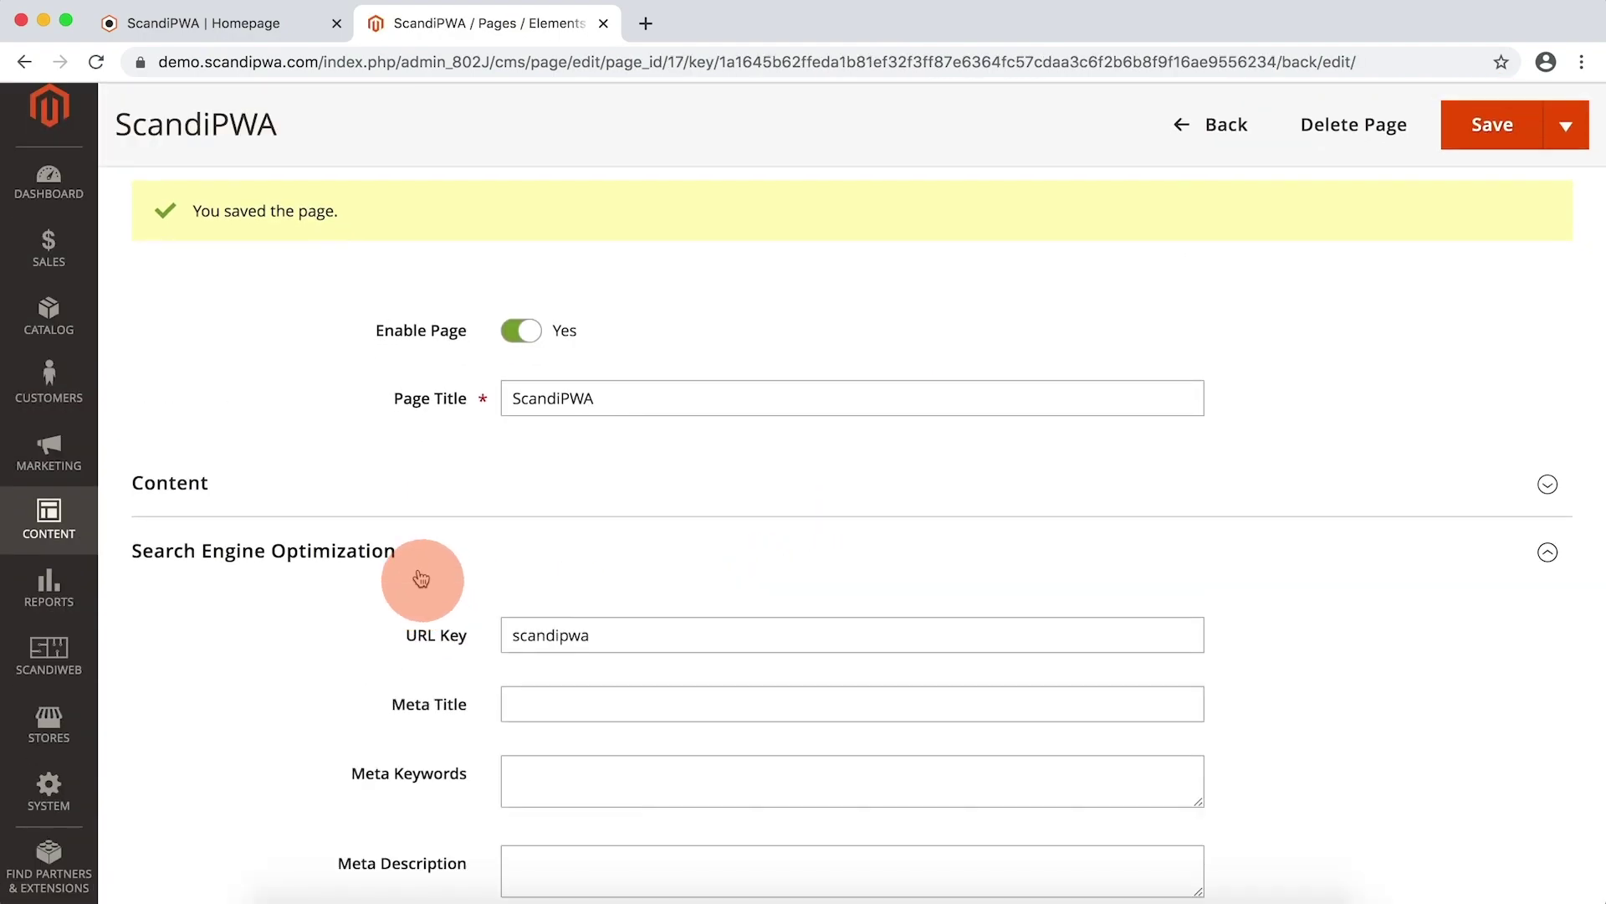
Step: Load the /scandipwa page on the storefront
double_click(527, 633)
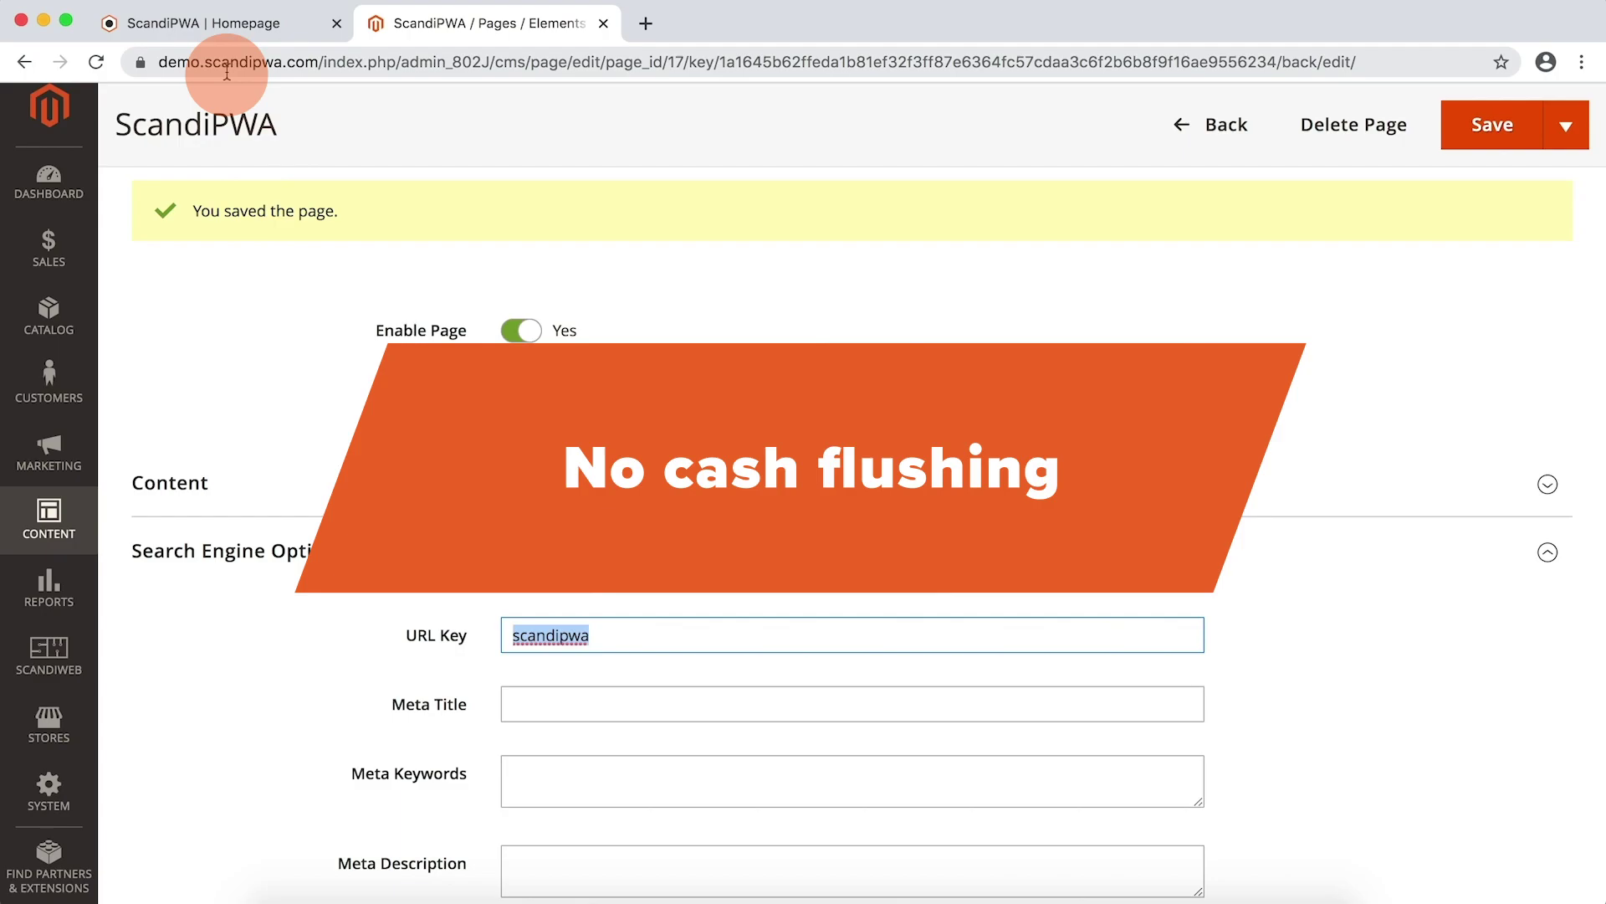
click(222, 32)
double_click(751, 63)
click(751, 62)
text(/scandipwa)
key(Return)
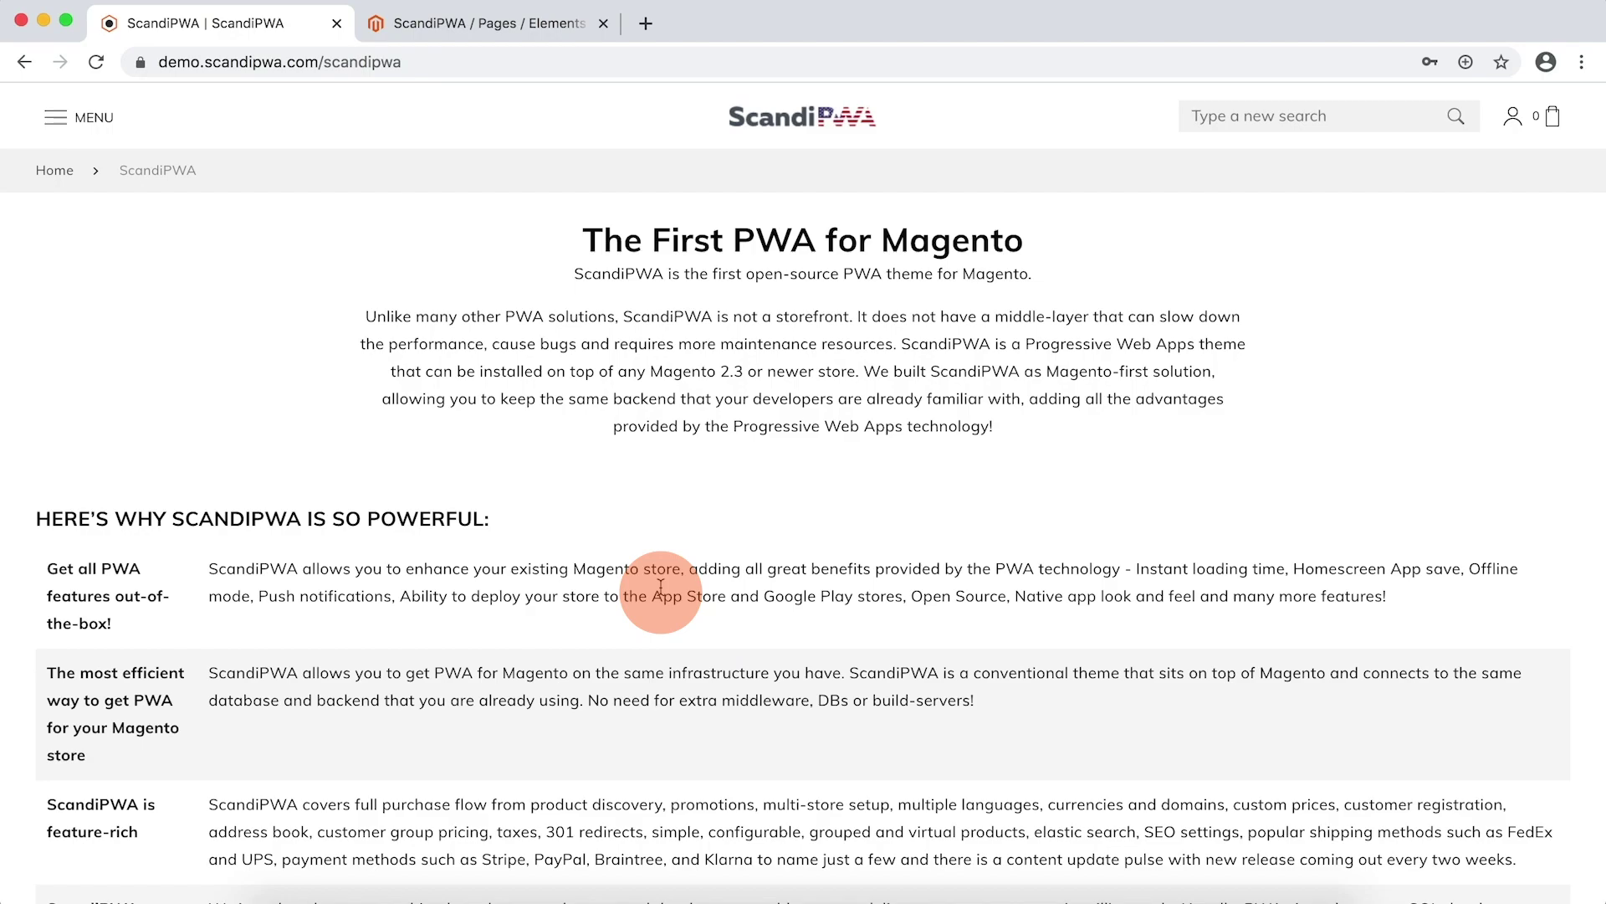
Step: Give the page the content heading ScandiPWA, save, and reload the storefront
click(541, 27)
click(416, 488)
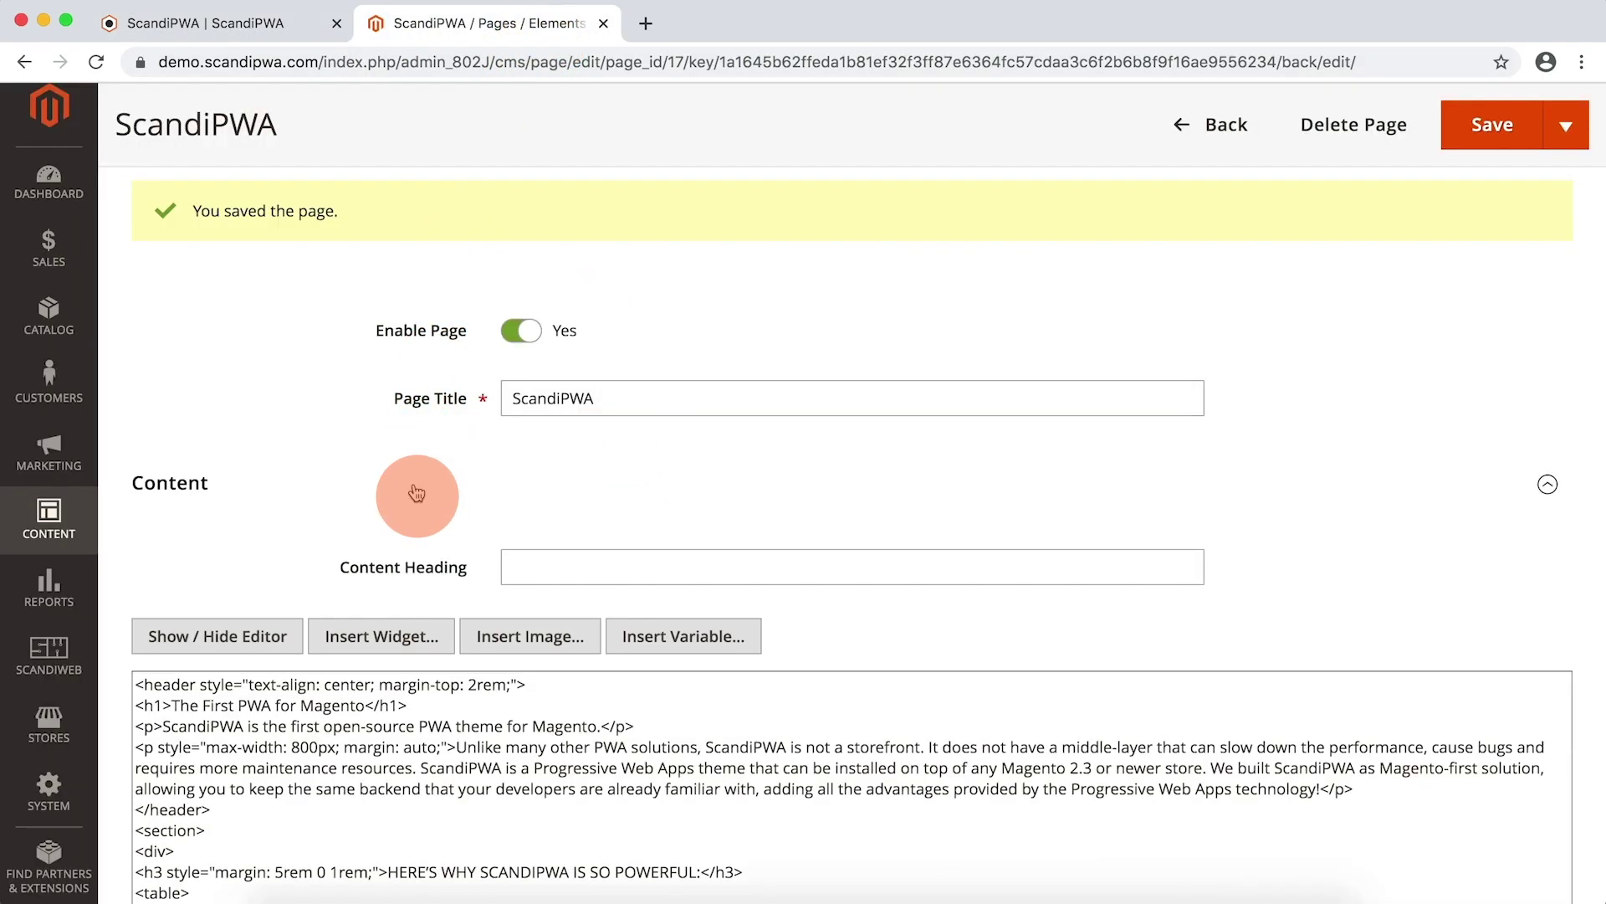
click(533, 571)
text(ScandiPWA)
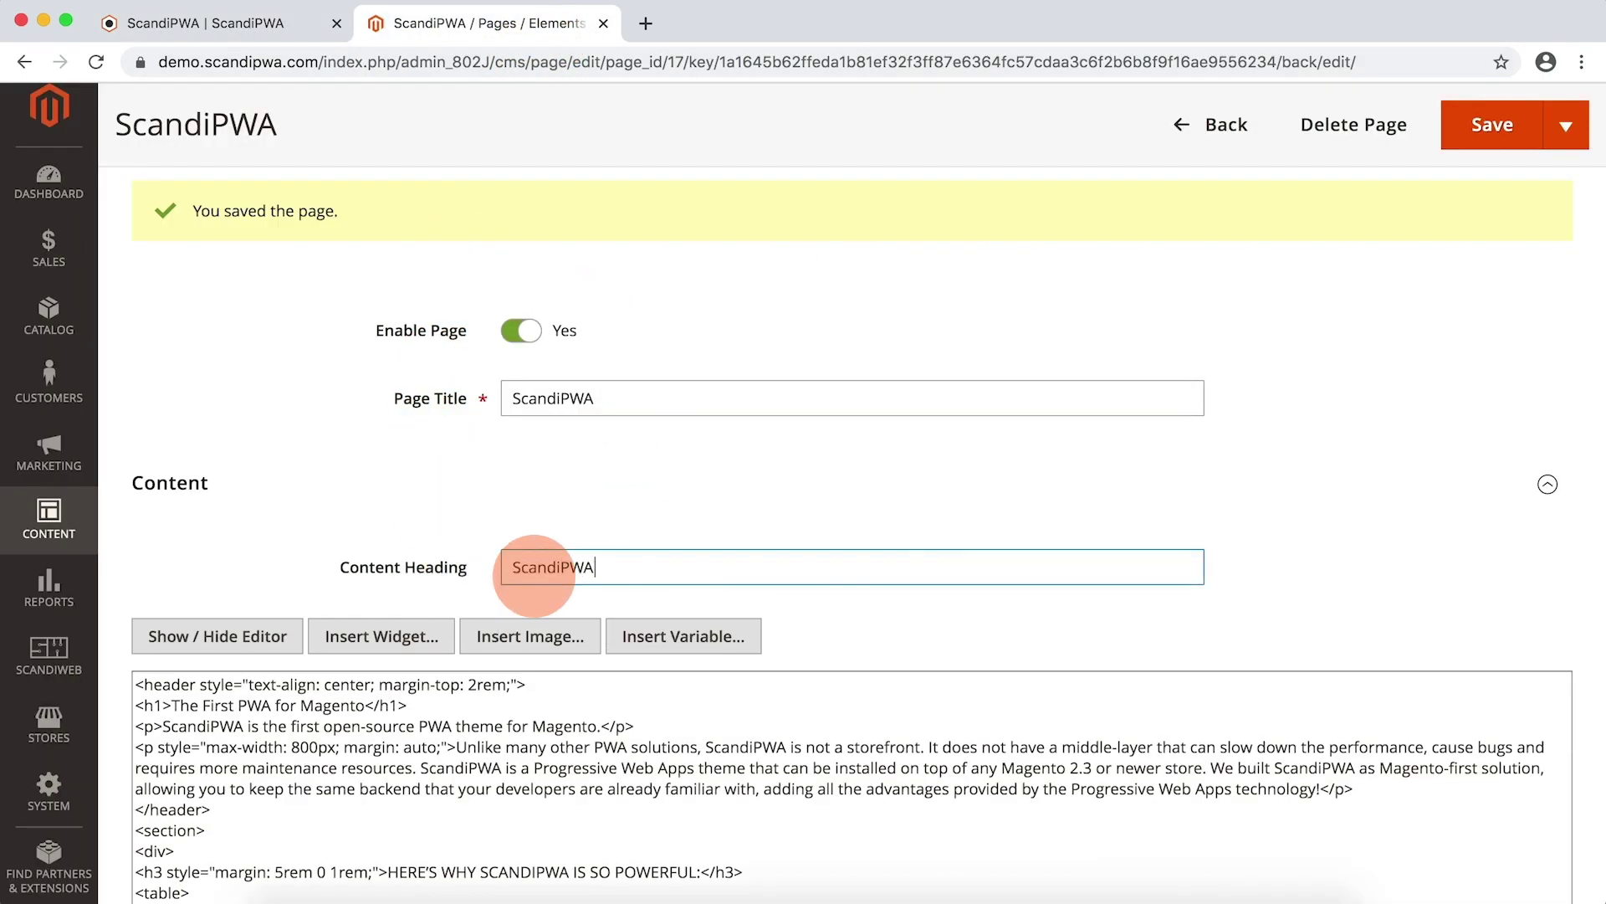
click(1492, 125)
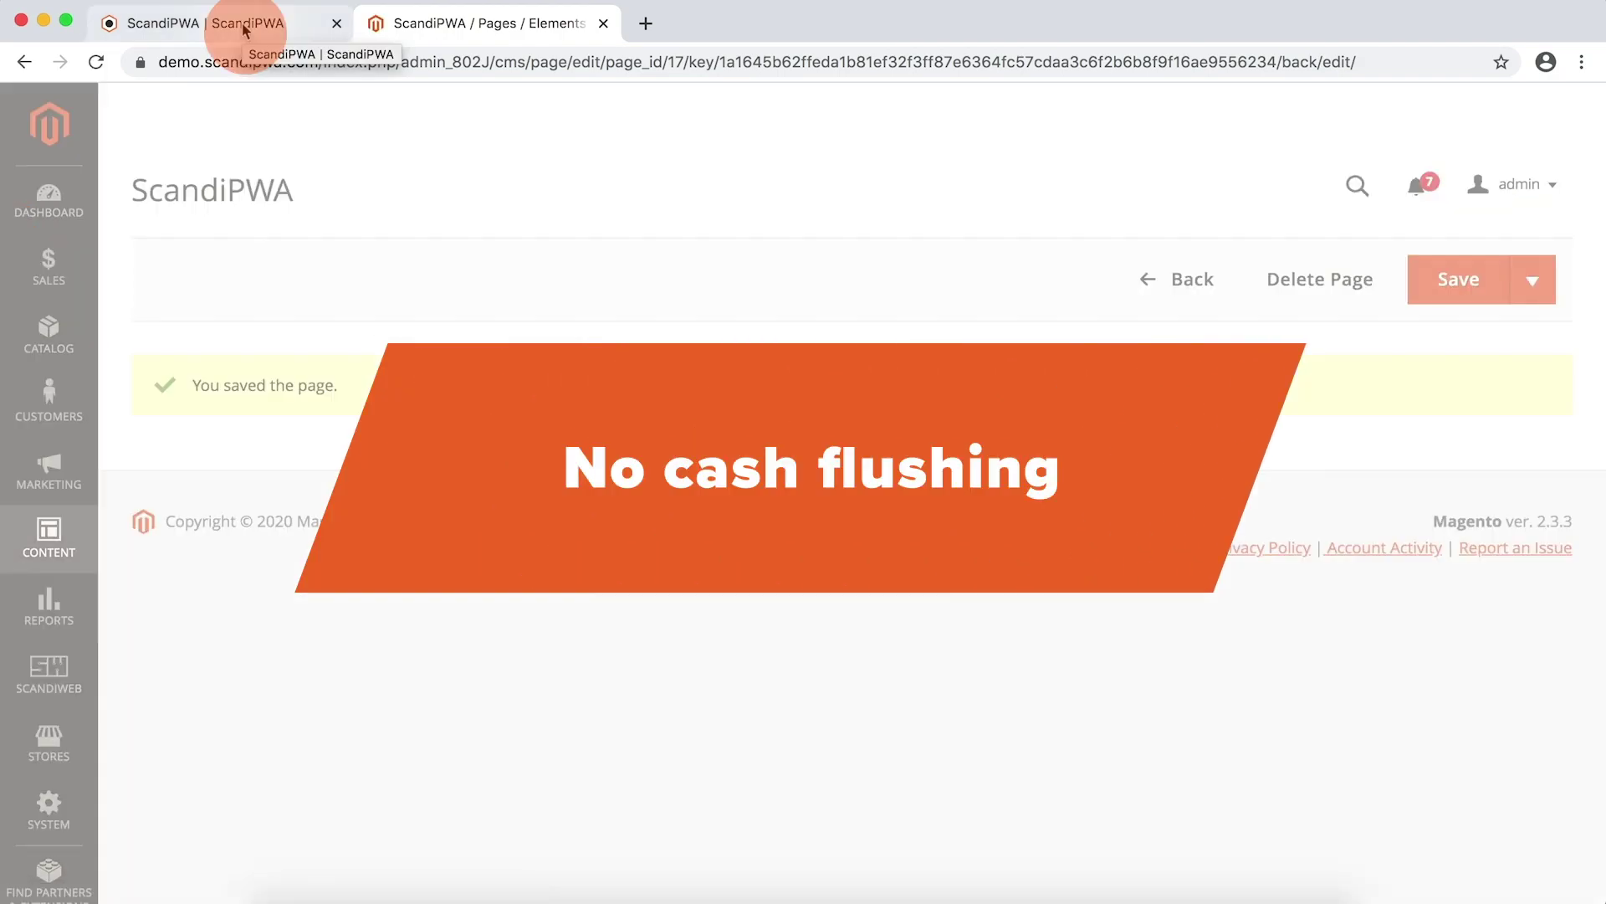
click(245, 31)
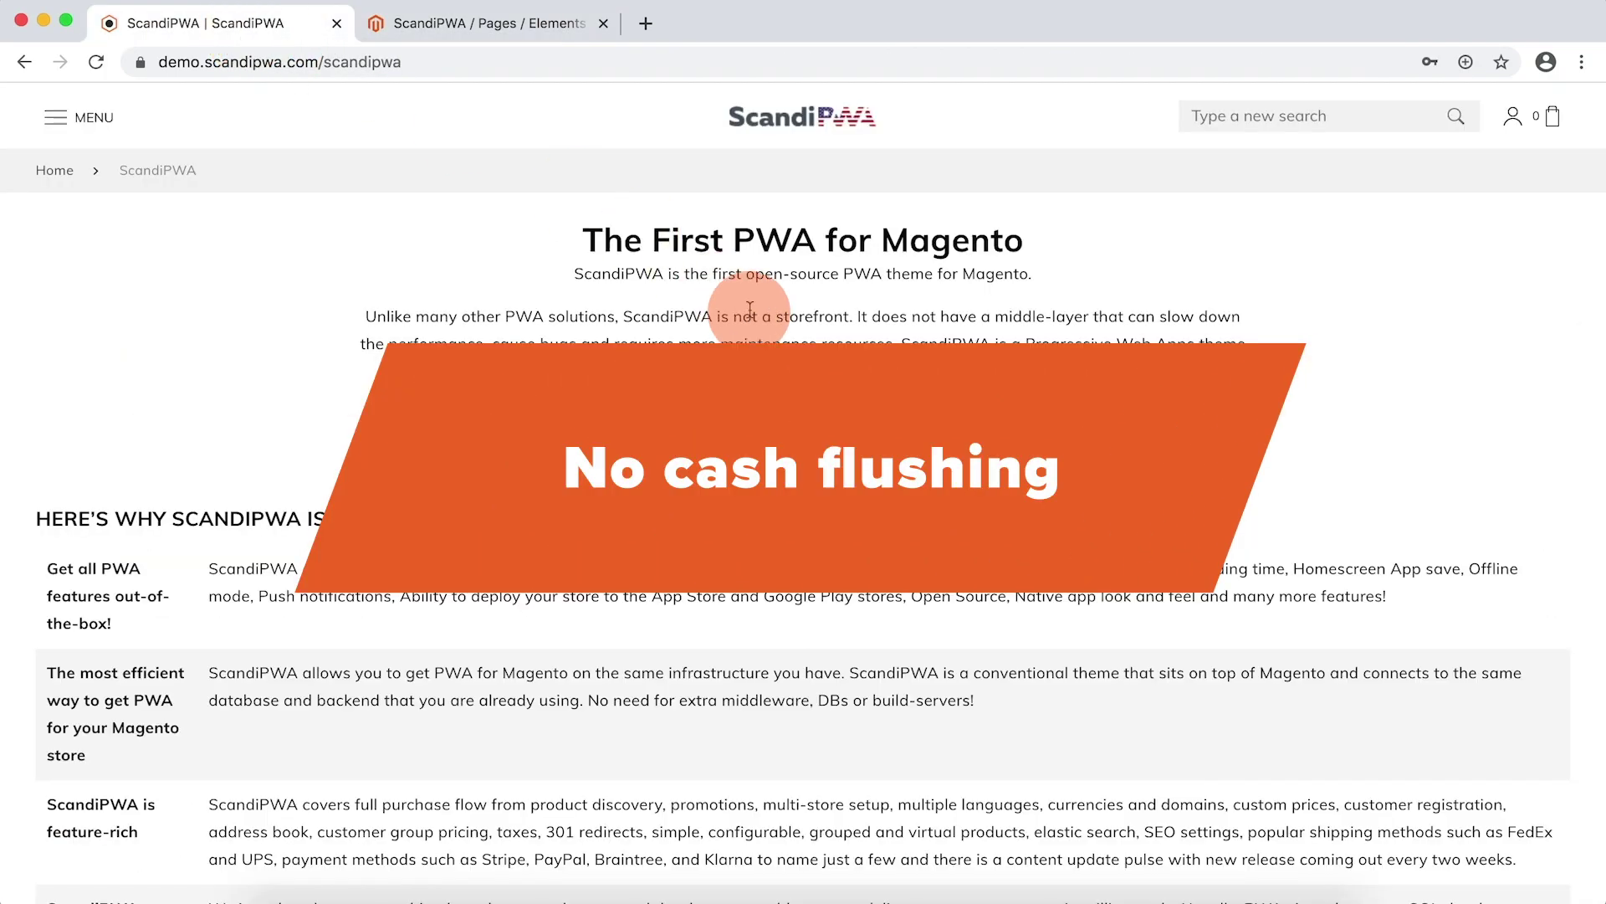
key(super+r)
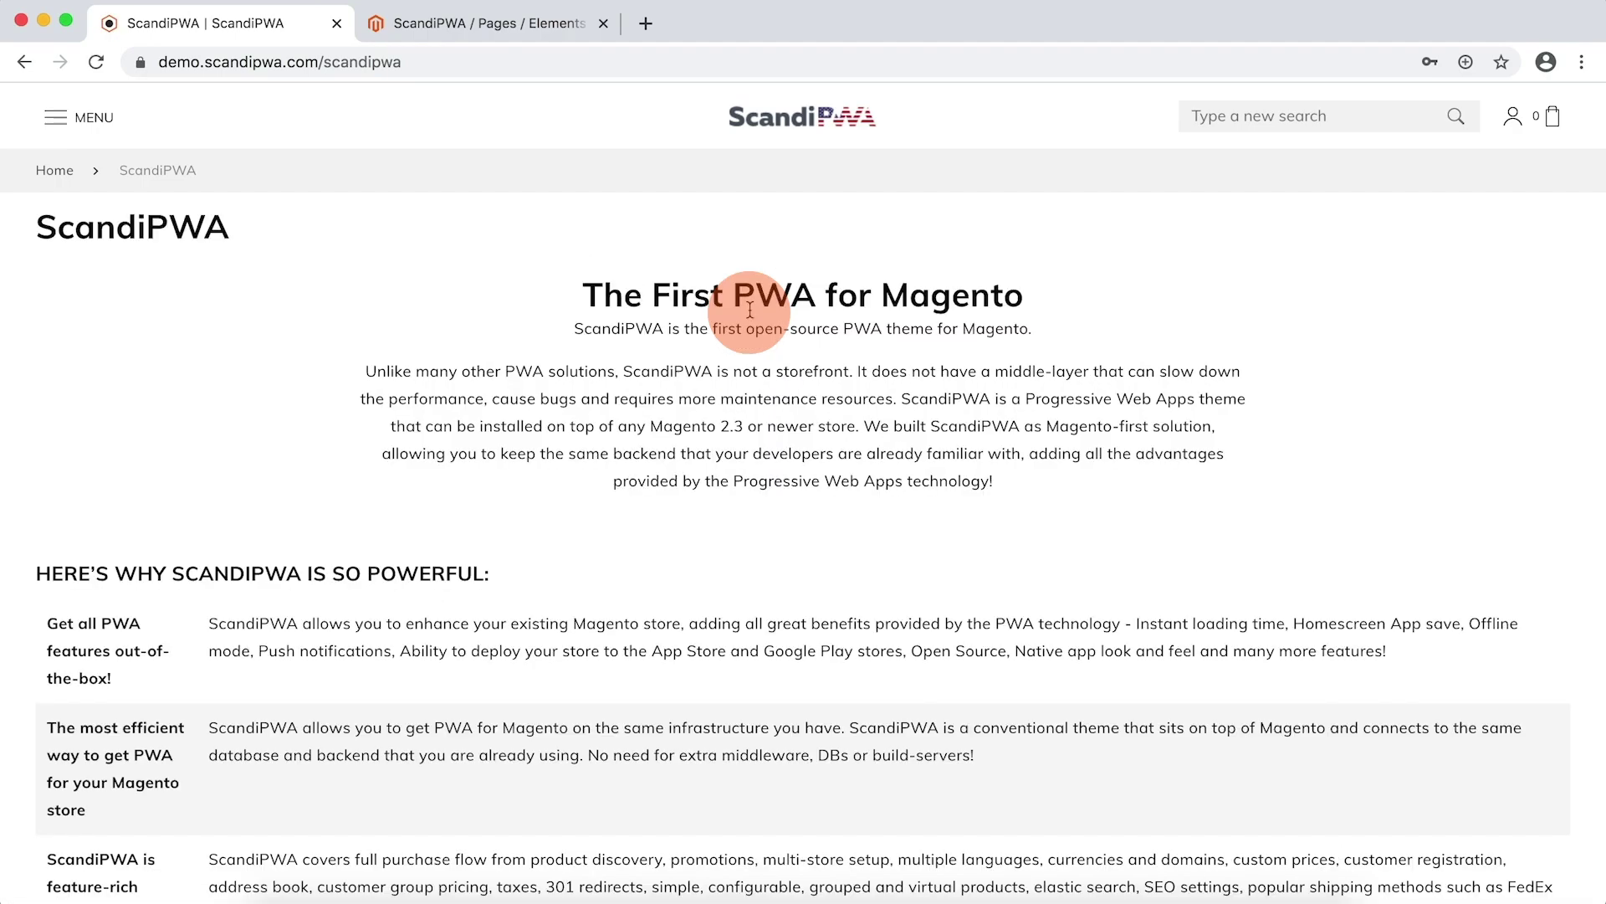
Step: Scroll the homepage past the Summer Mood banner, Shop Women/Men/Accessories tiles and jeans grid, then back up
scroll(750, 310, down, 10)
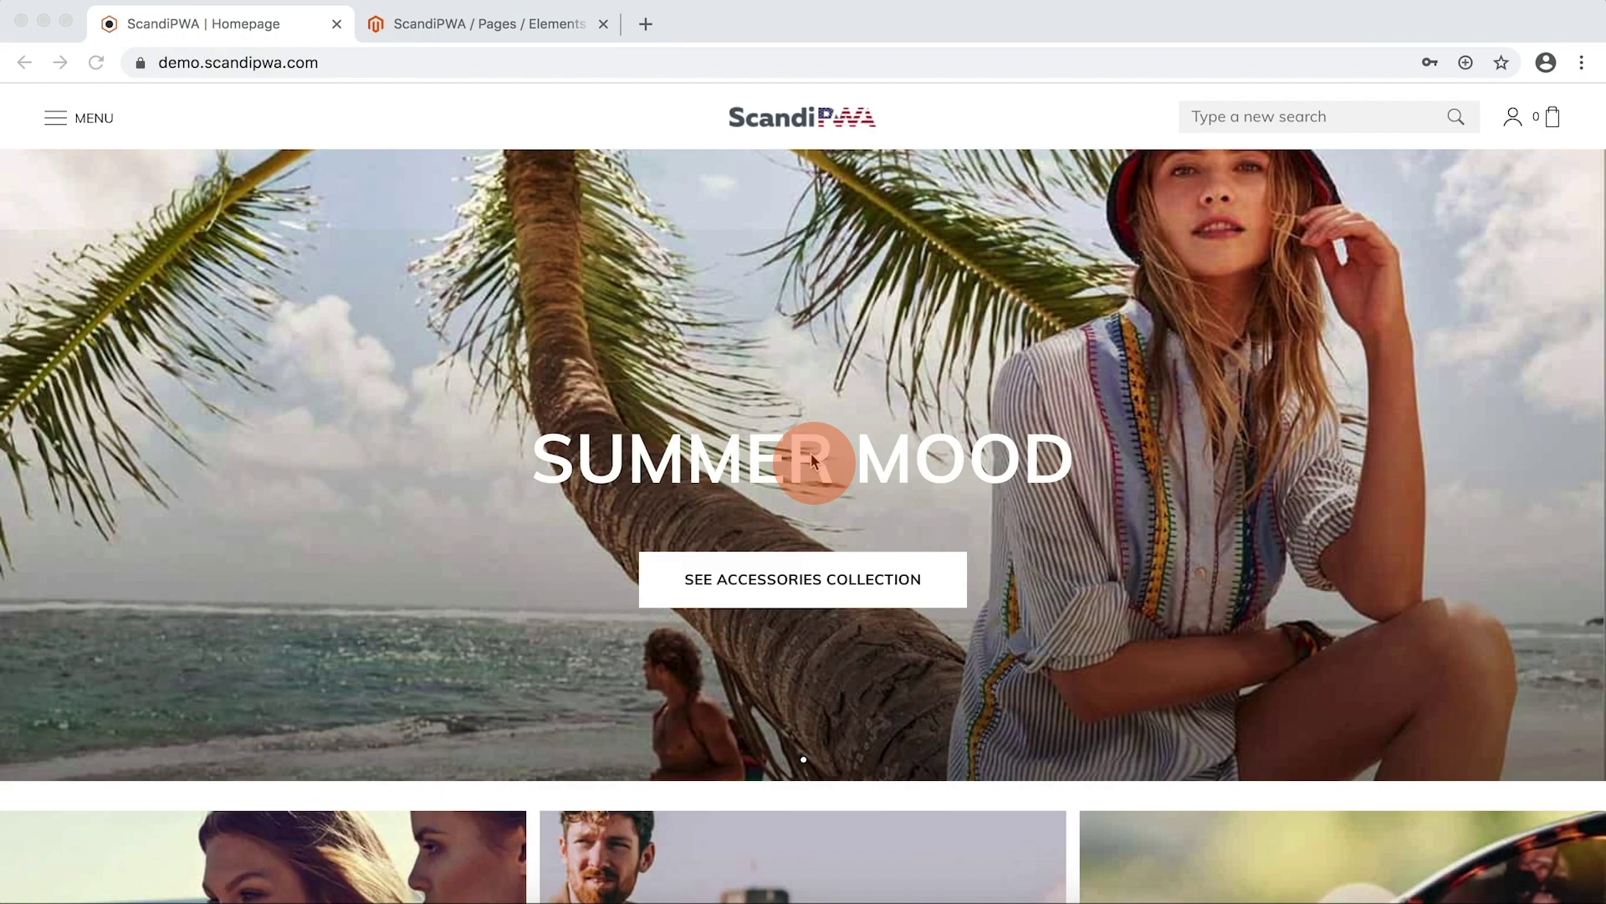
scroll(811, 455, down, 15)
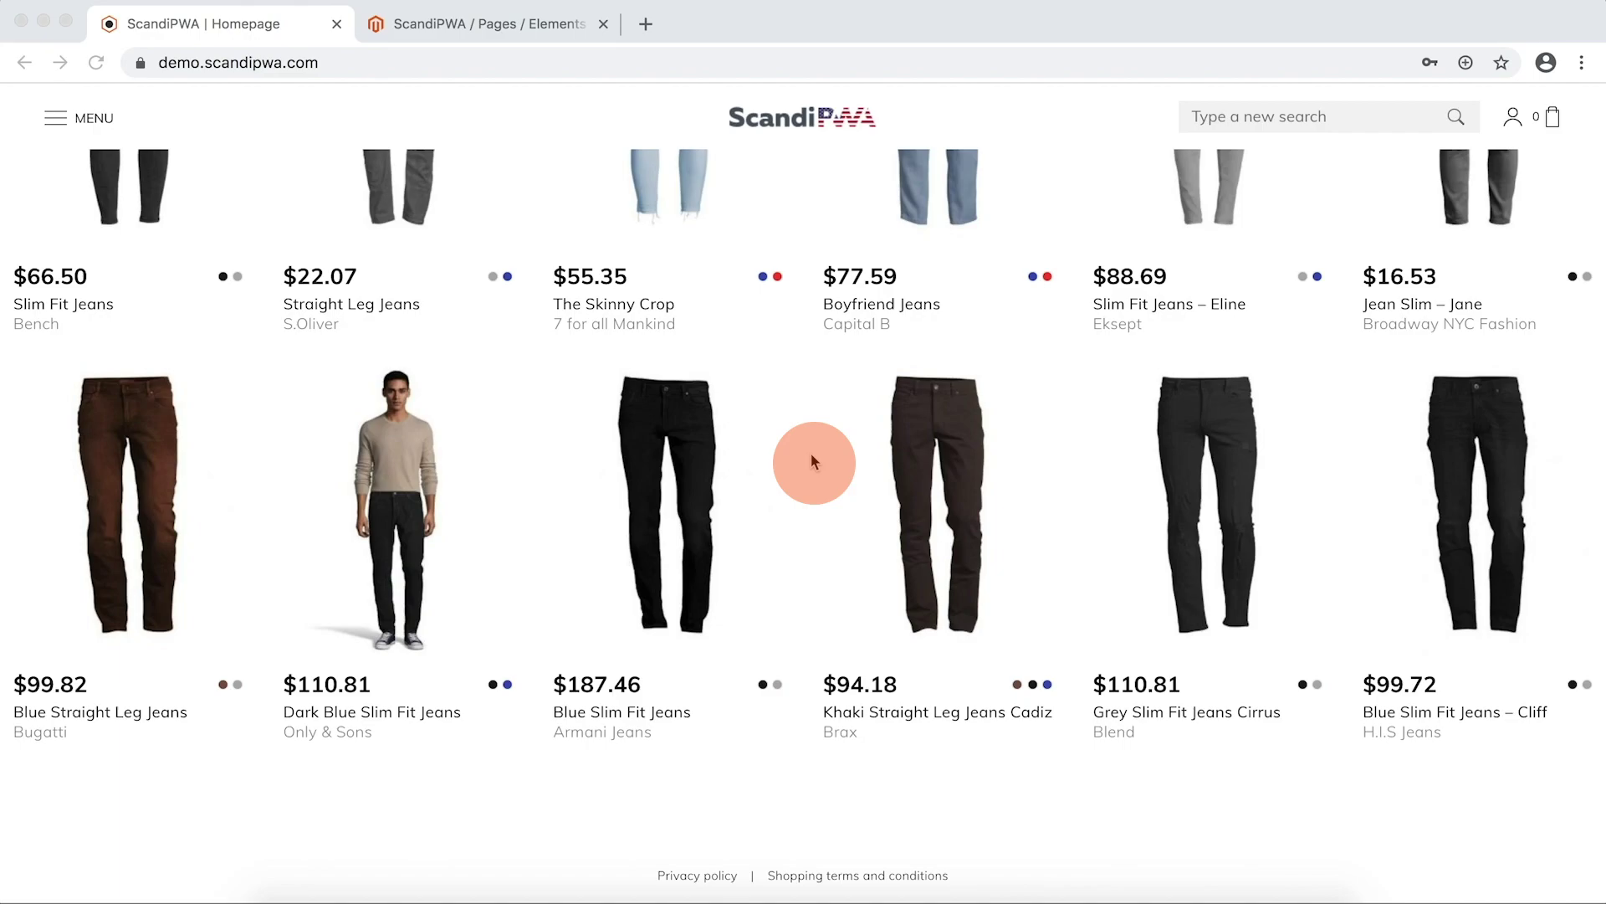
scroll(811, 461, up, 4)
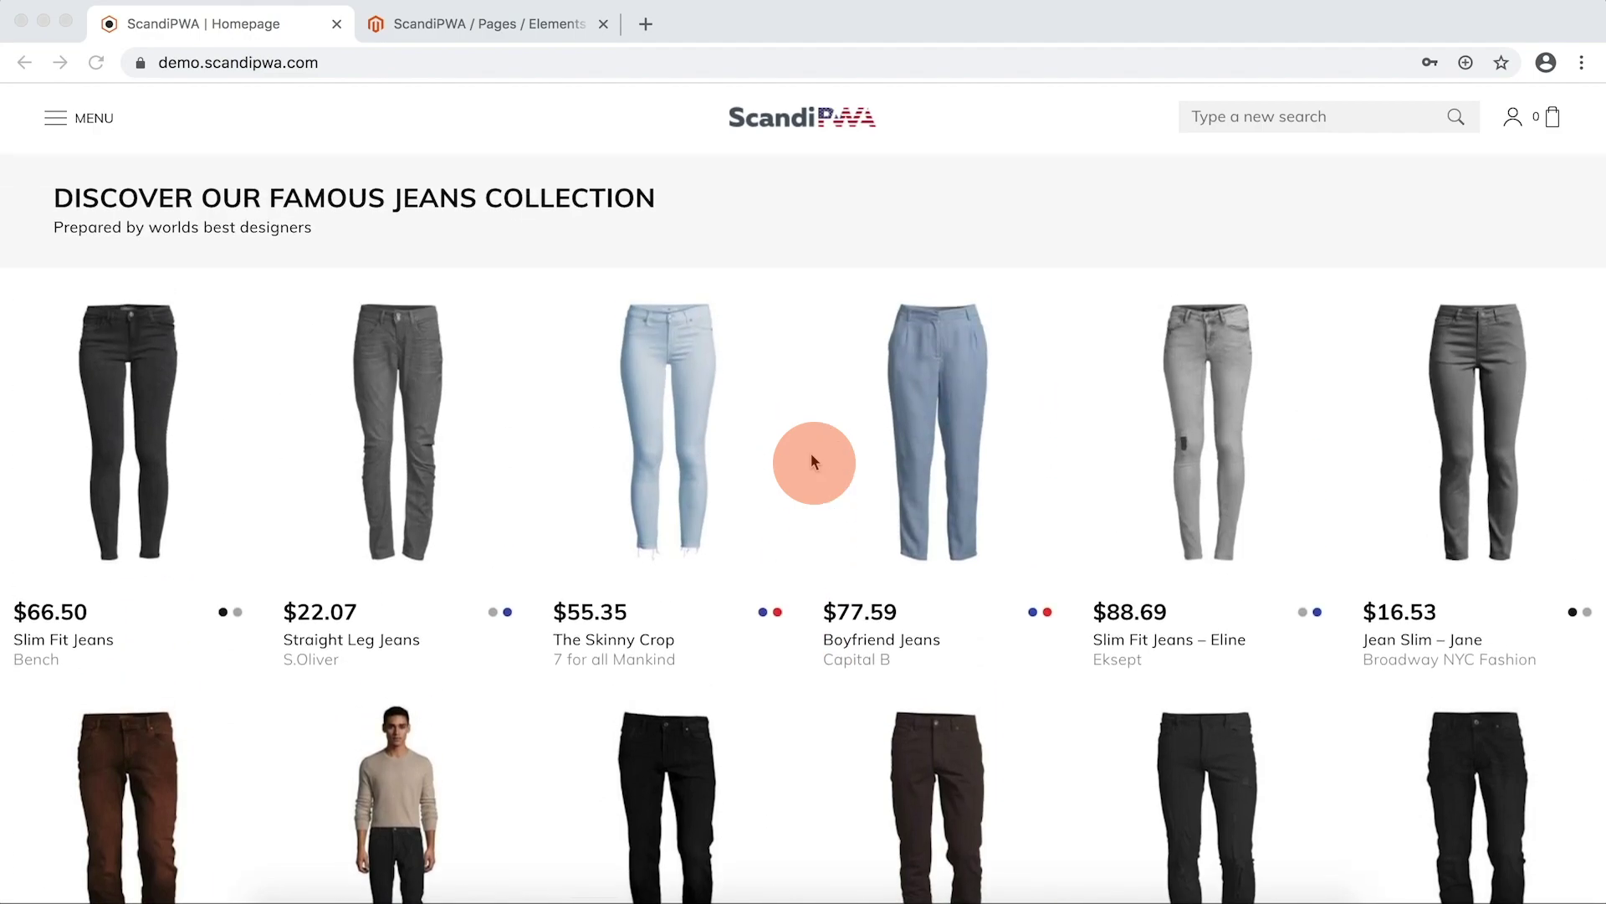
scroll(811, 456, up, 3)
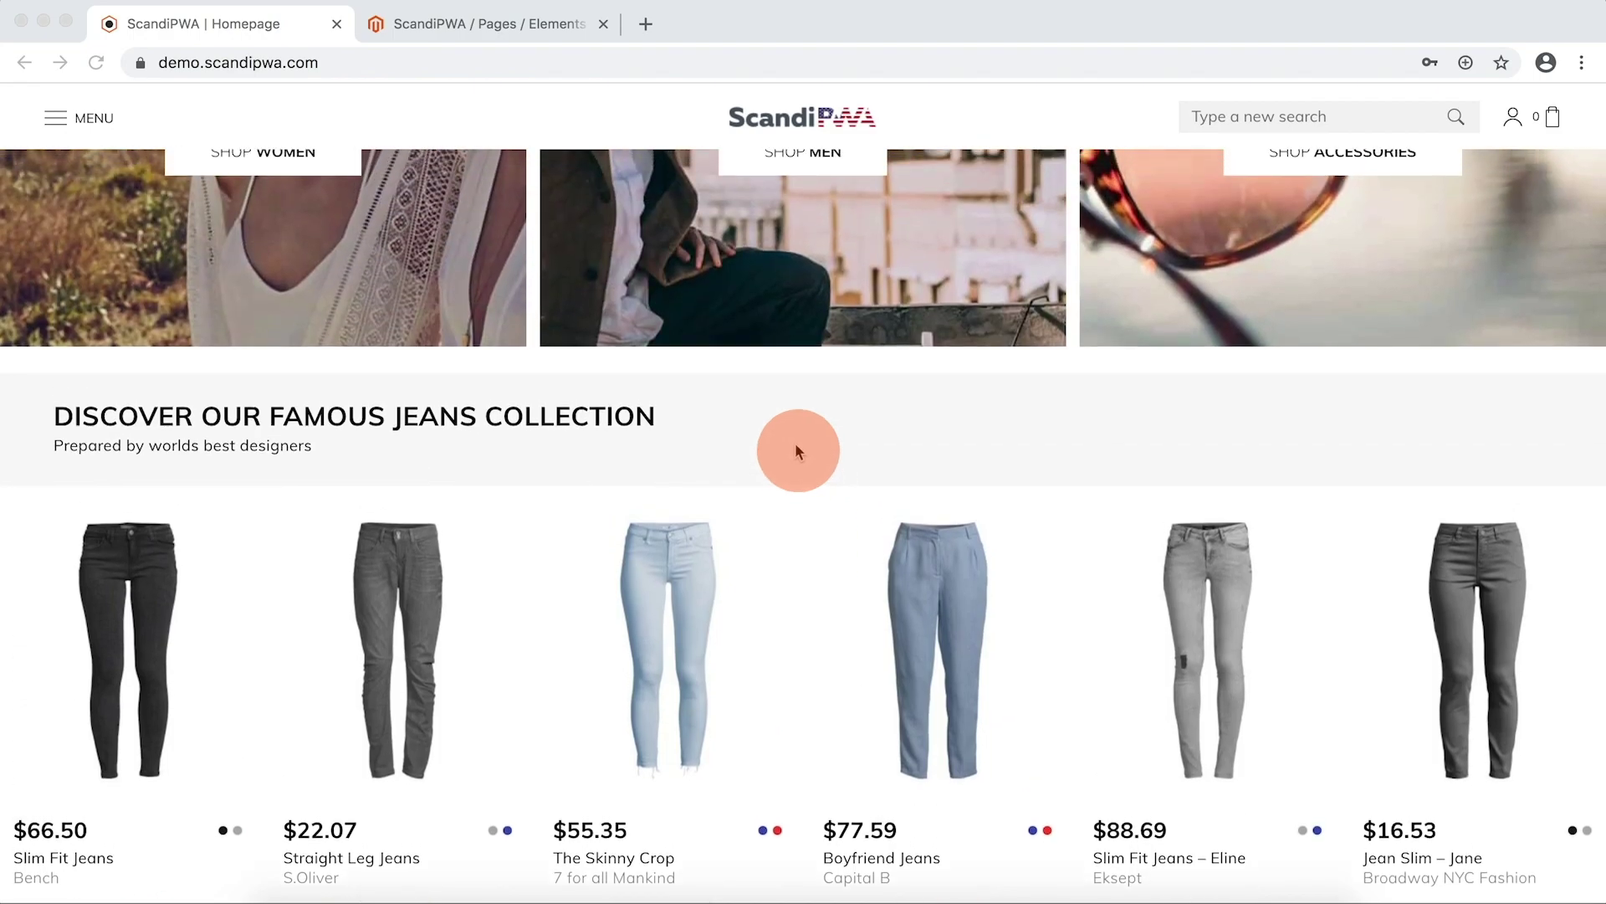
scroll(795, 447, up, 4)
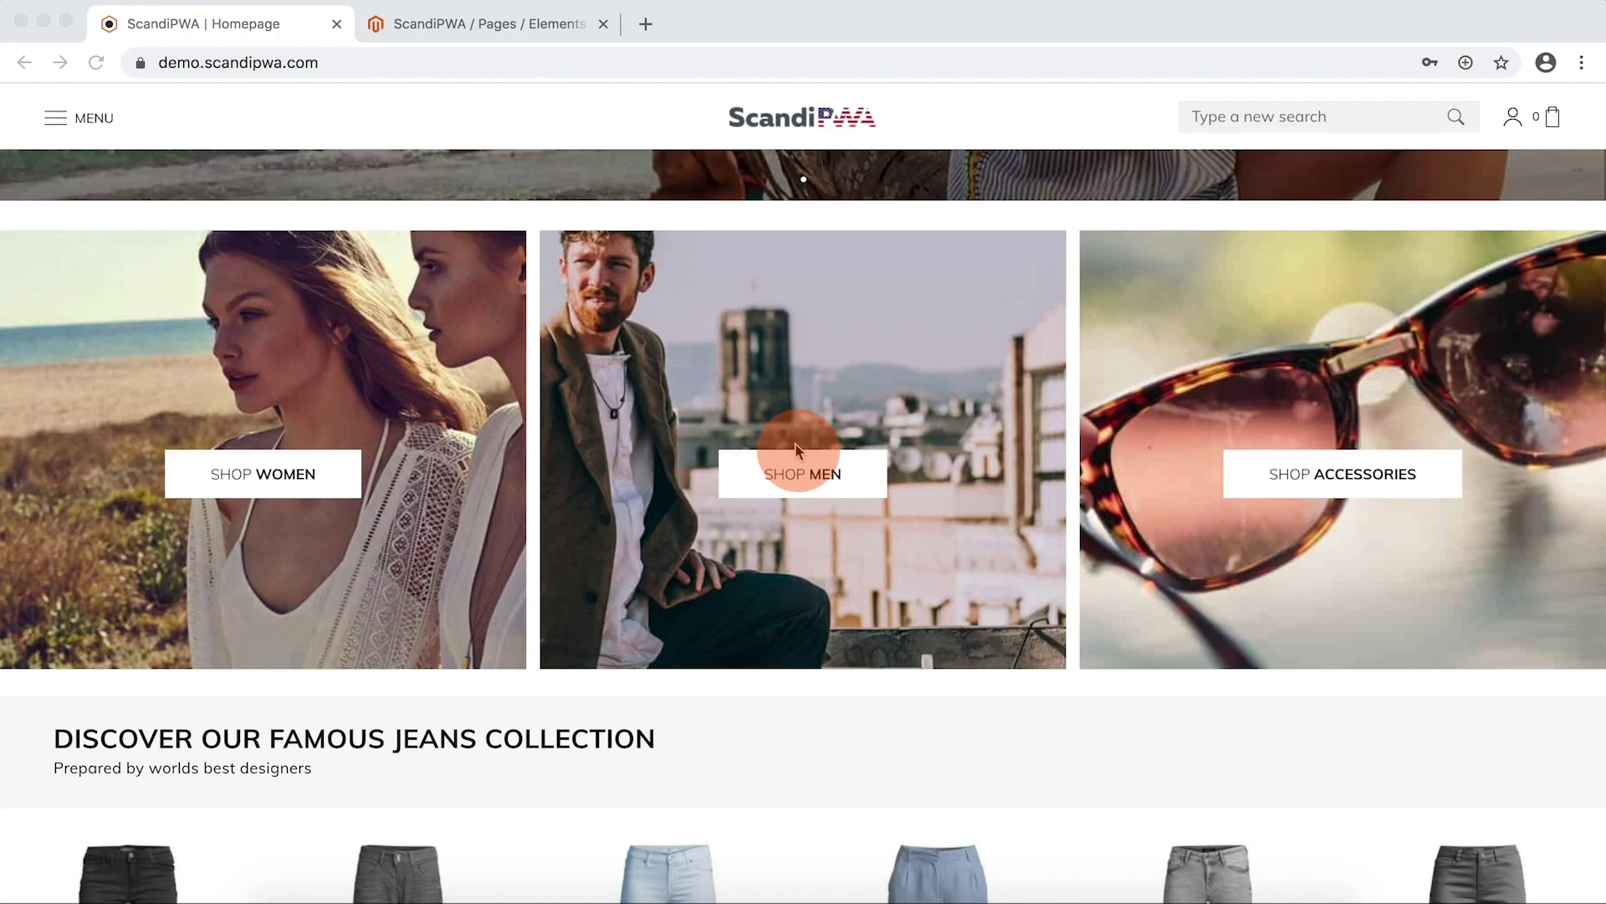
Step: Open the Homepage CMS page for editing with content in the visual editor
click(516, 28)
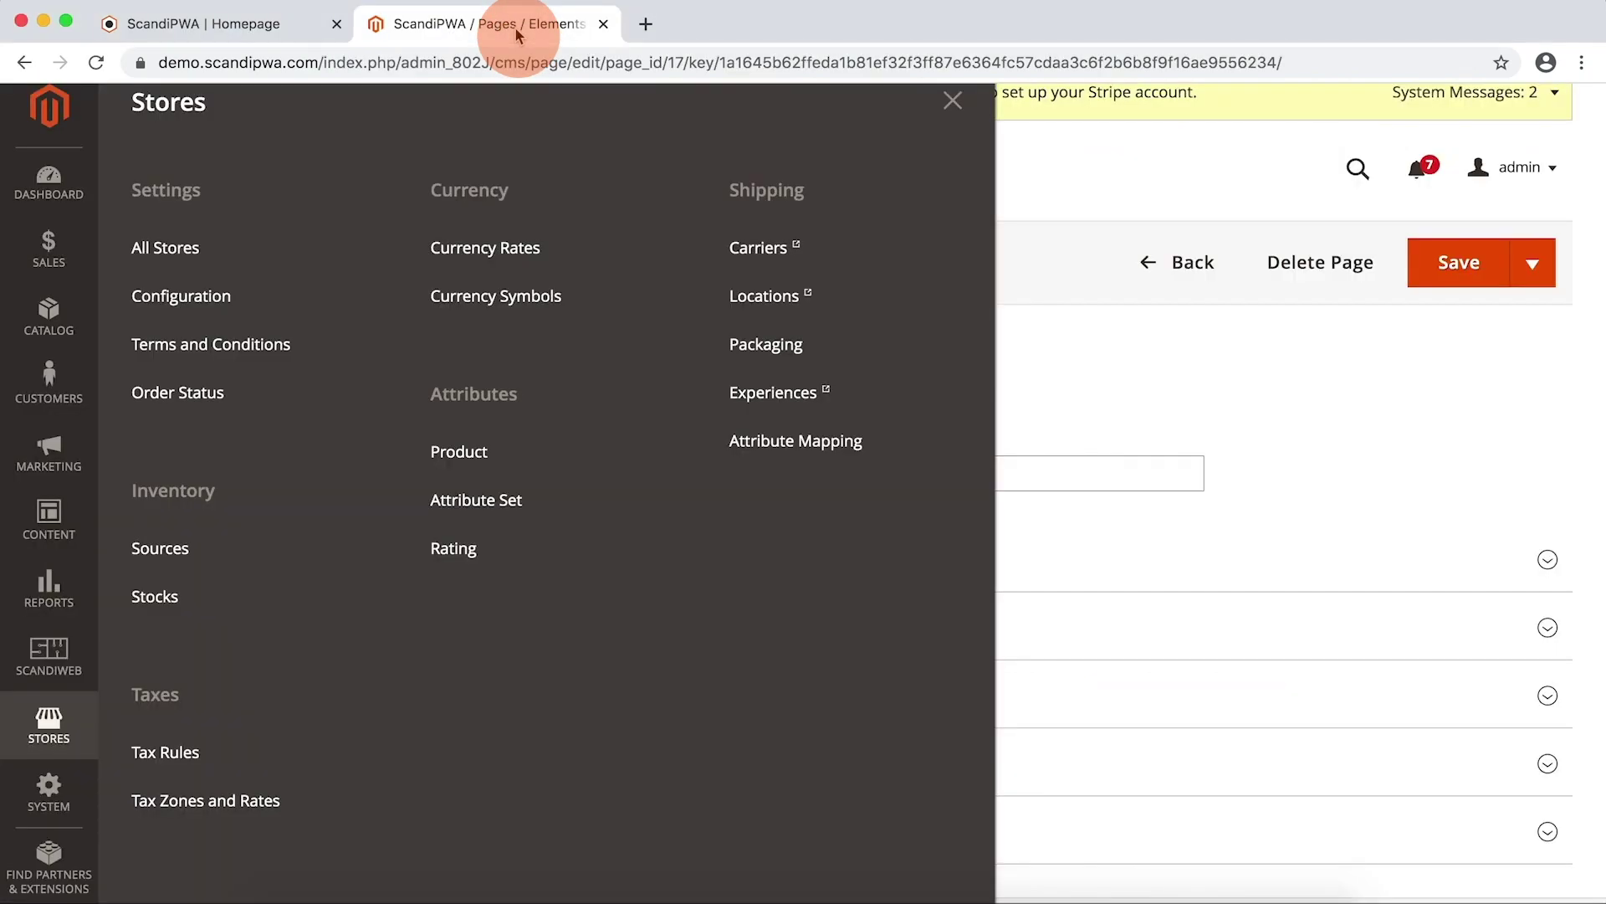
click(74, 539)
click(209, 254)
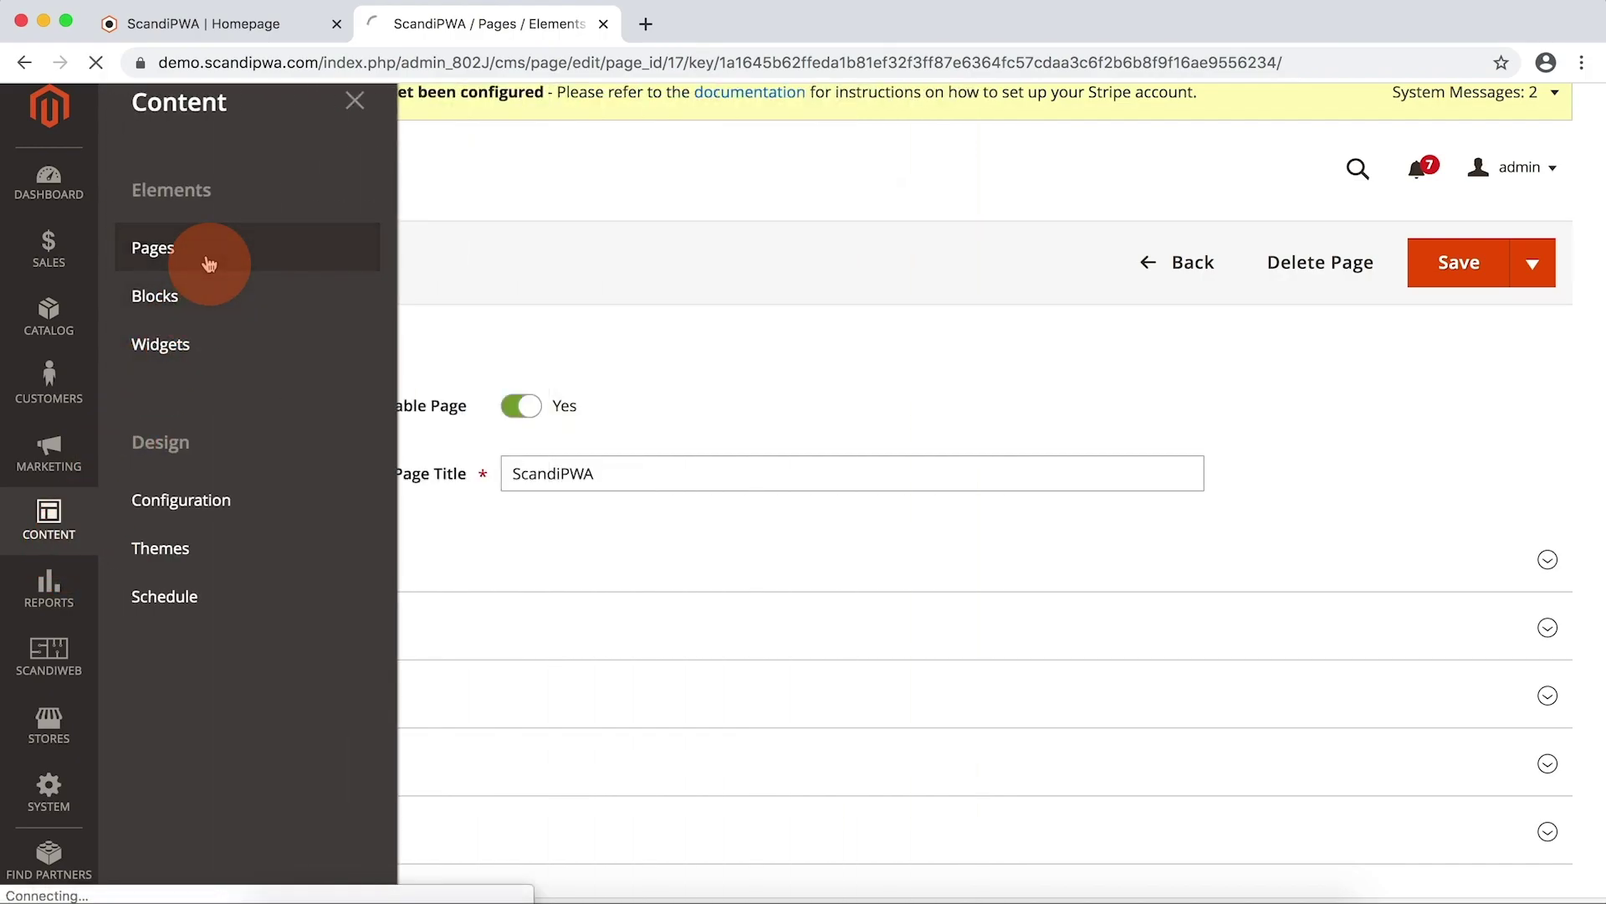
scroll(1219, 619, down, 7)
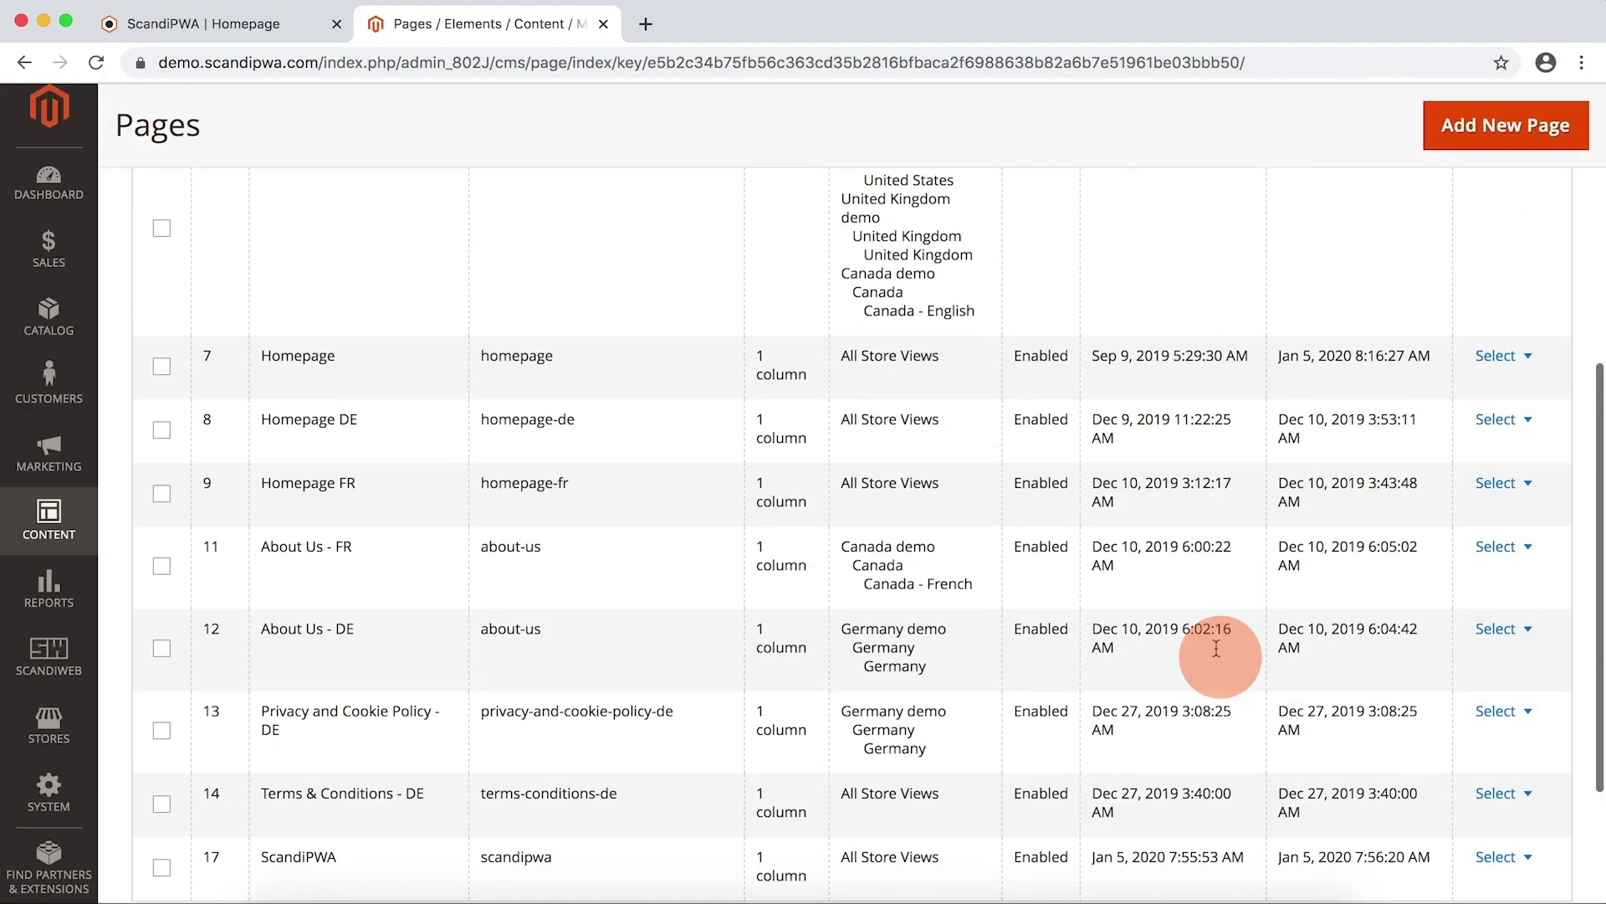
click(1494, 316)
click(1498, 349)
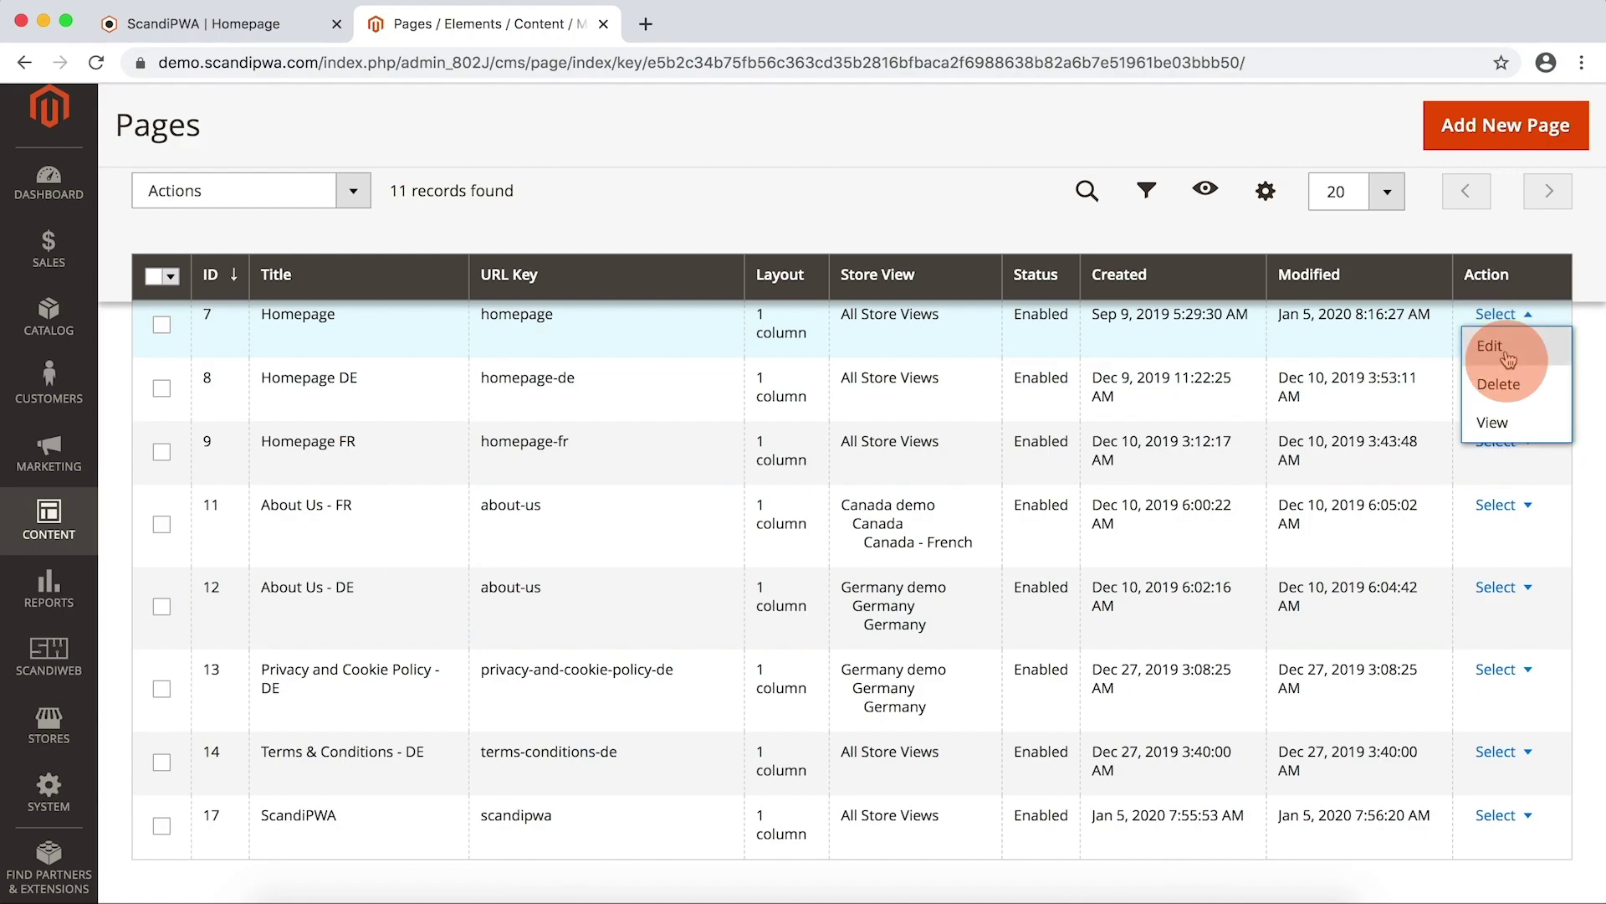
click(734, 600)
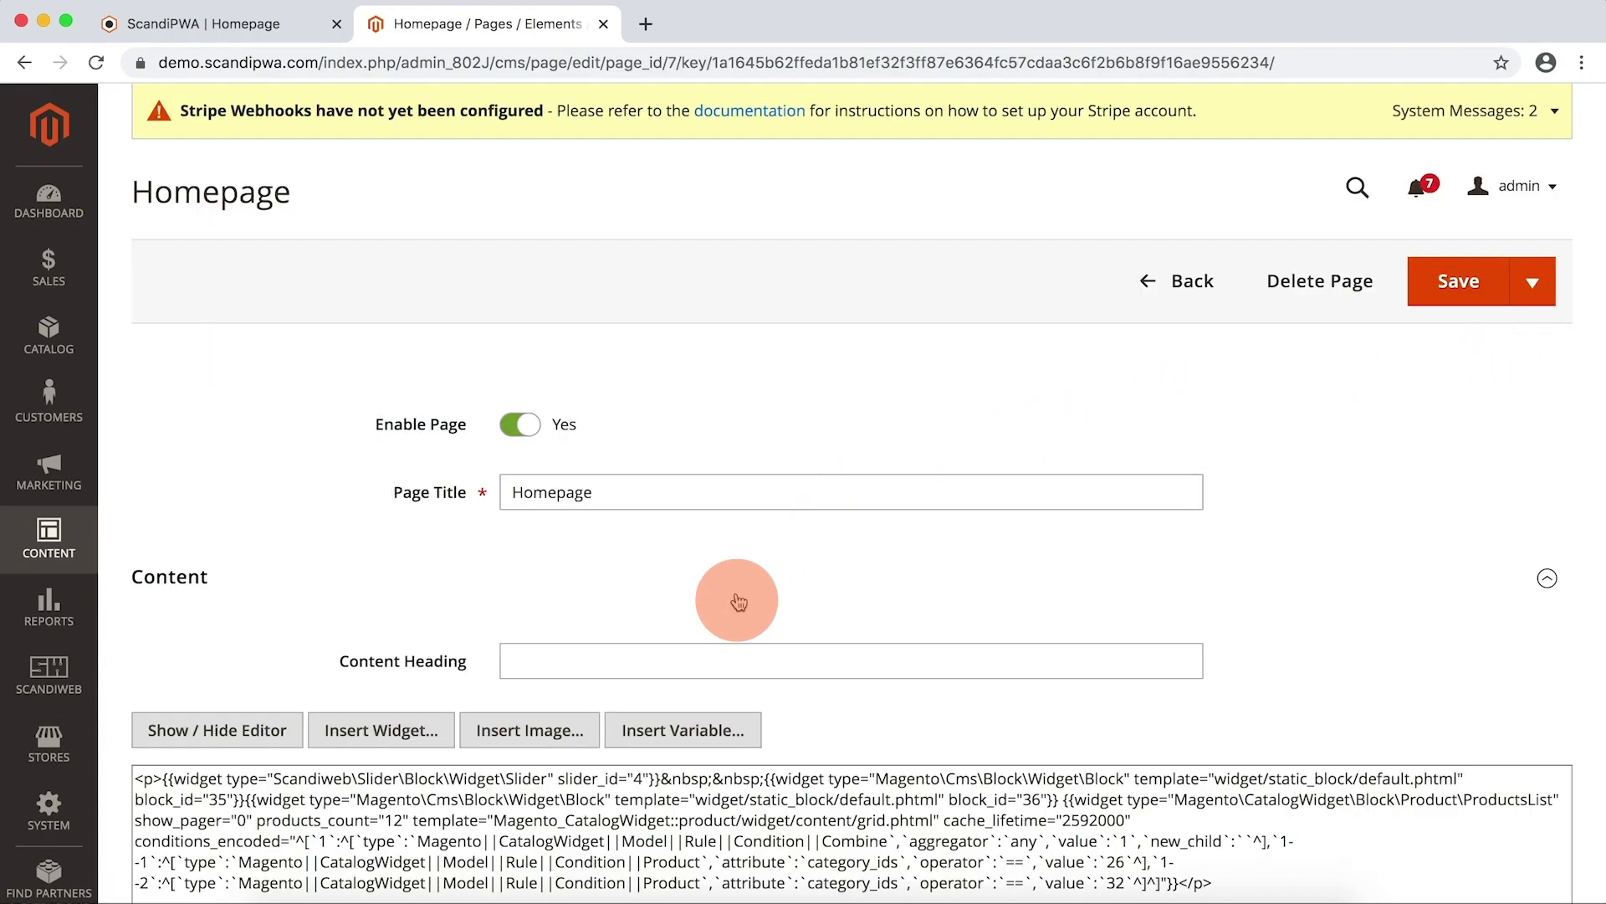
scroll(734, 601, down, 5)
click(256, 285)
Step: Delete the first CMS Static Block widget and switch the other to Homepage Accessories Preview
click(362, 391)
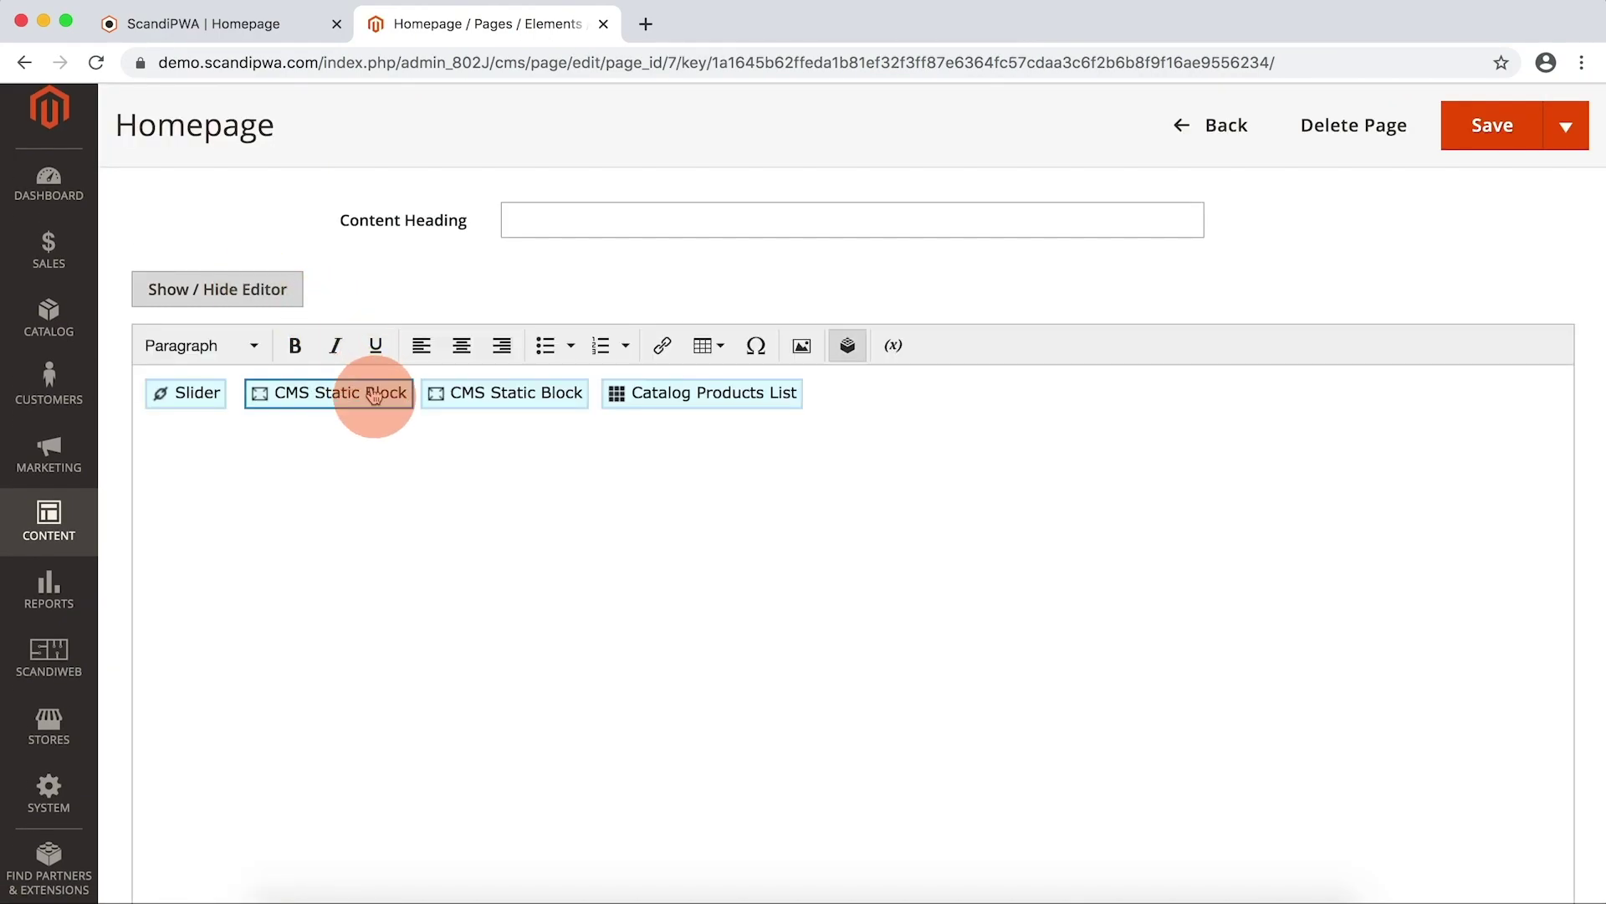
key(Delete)
click(359, 402)
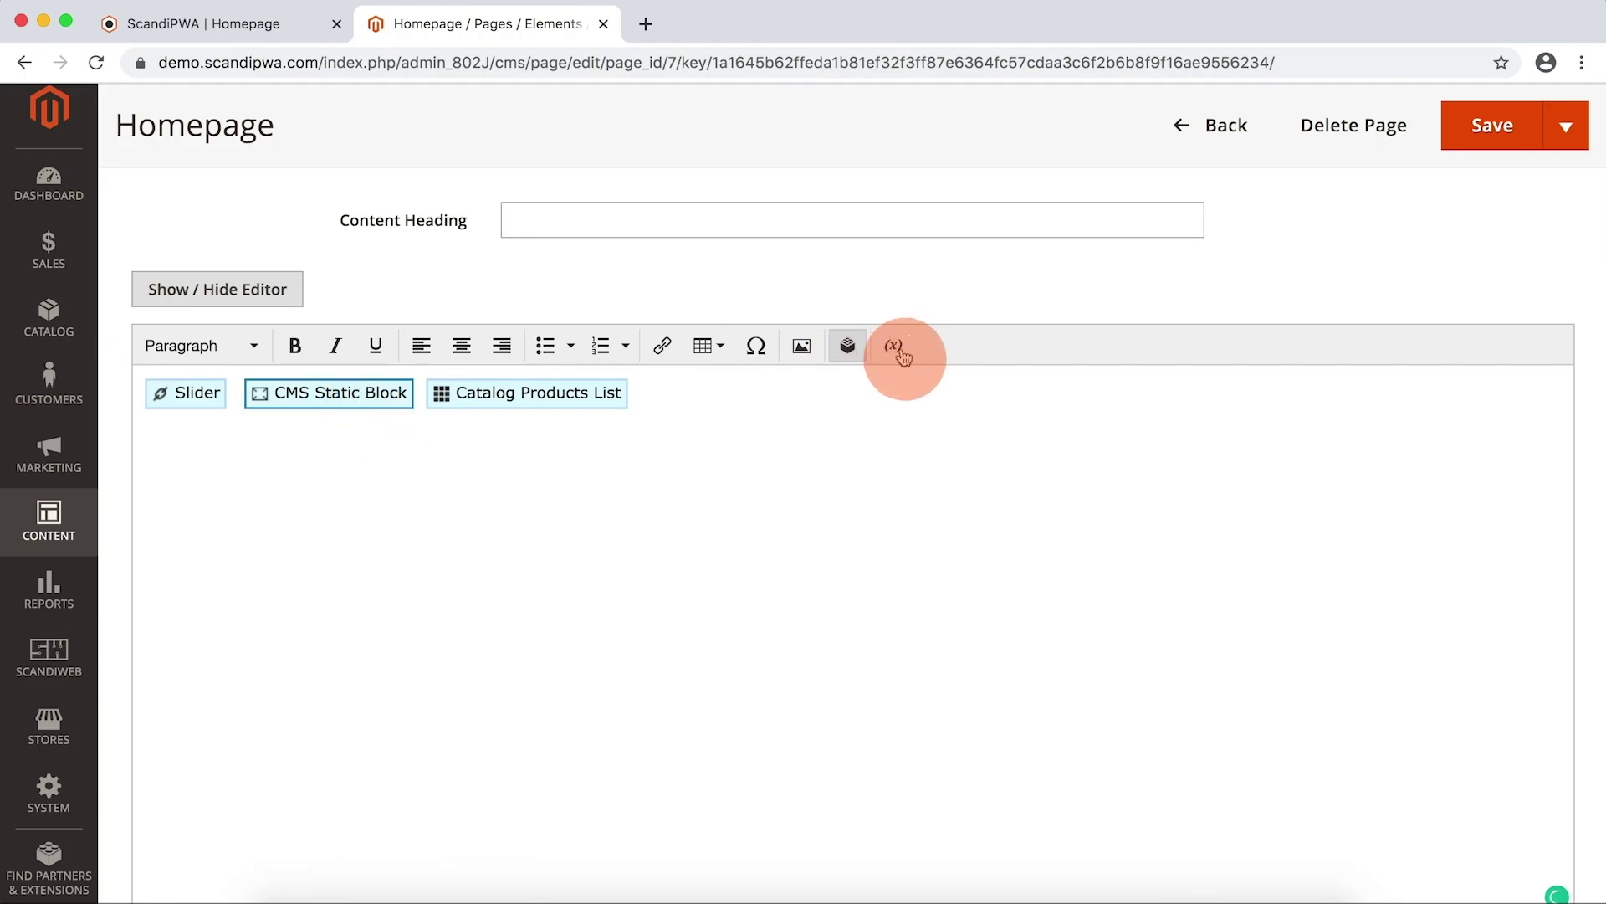
click(849, 346)
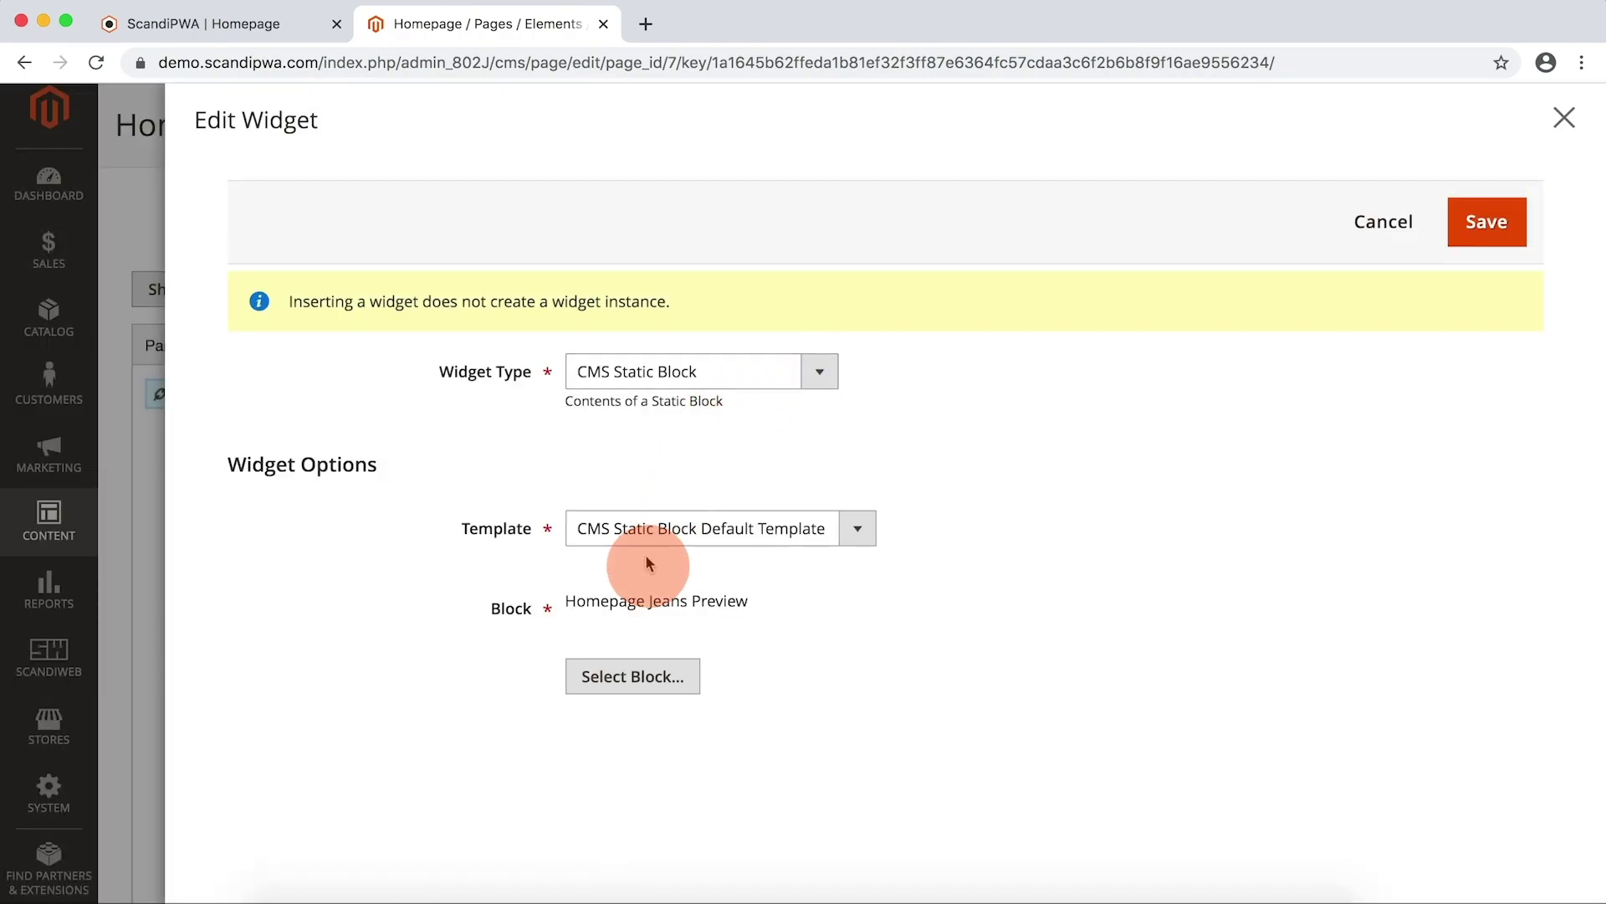
click(625, 674)
scroll(781, 760, down, 1)
click(781, 793)
click(1487, 221)
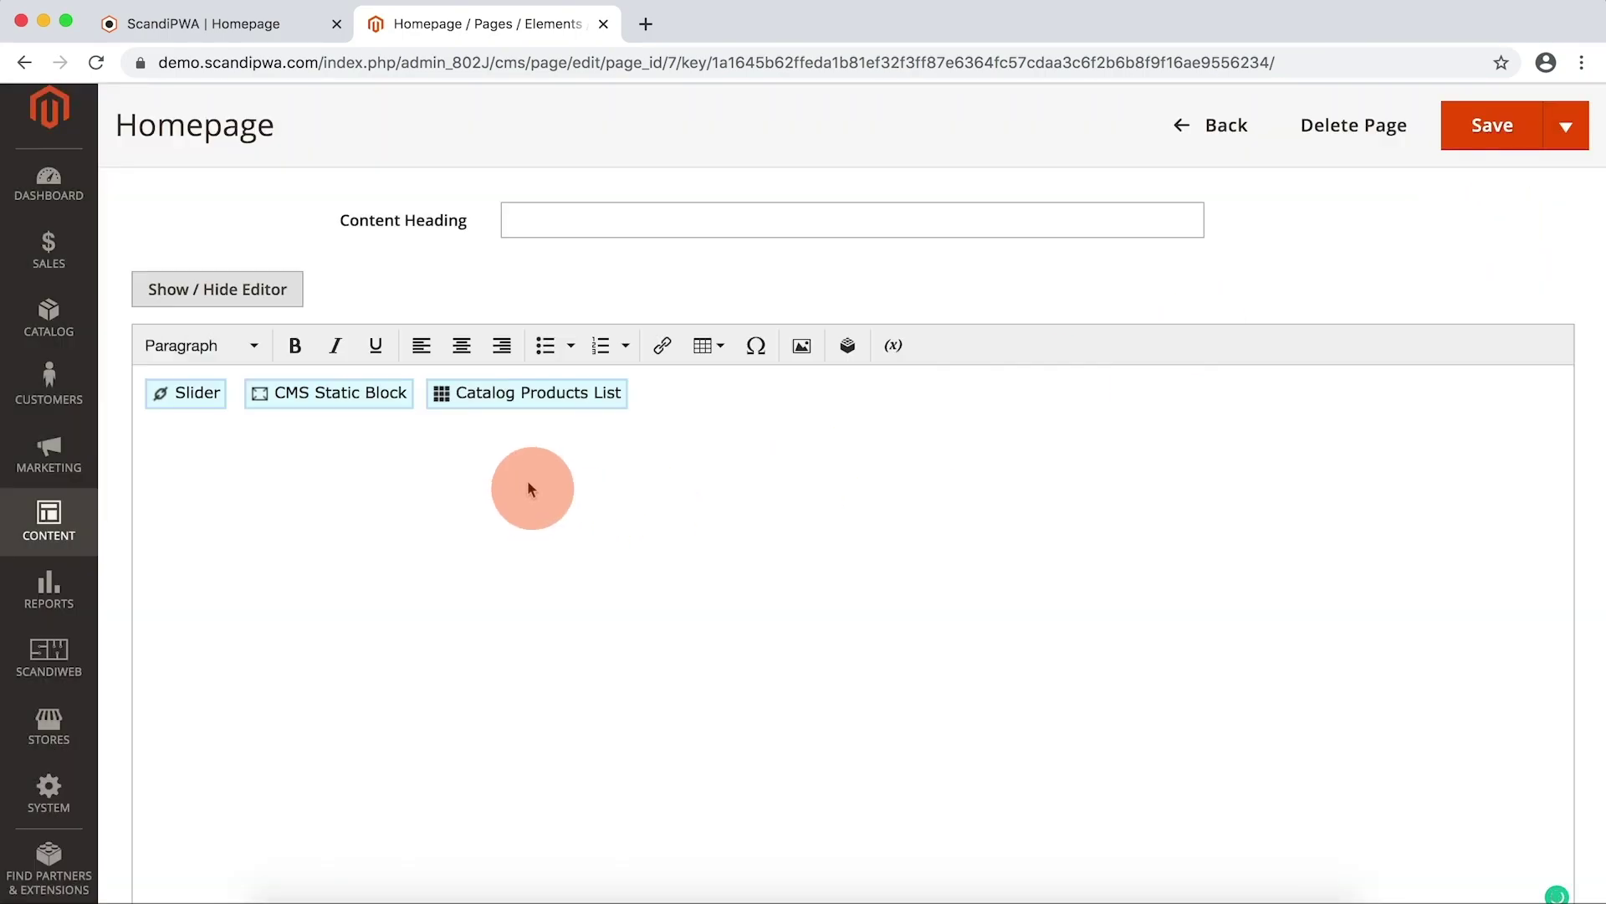
click(553, 395)
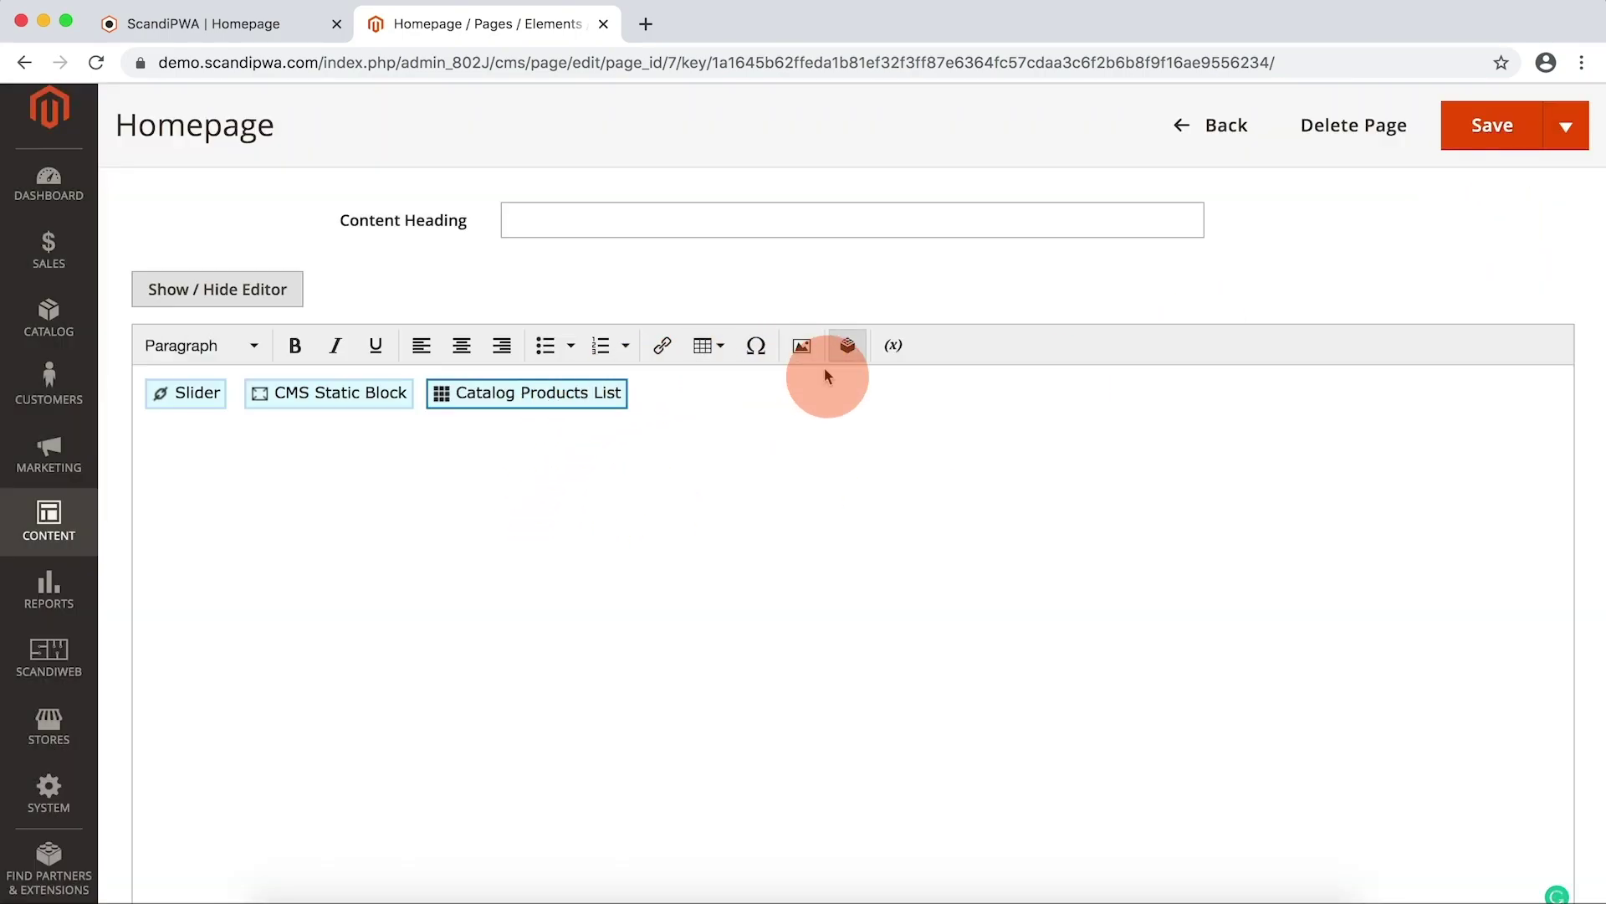
Step: Set the Catalog Products List to 6 products and remove its two Category conditions
click(846, 345)
scroll(824, 439, down, 4)
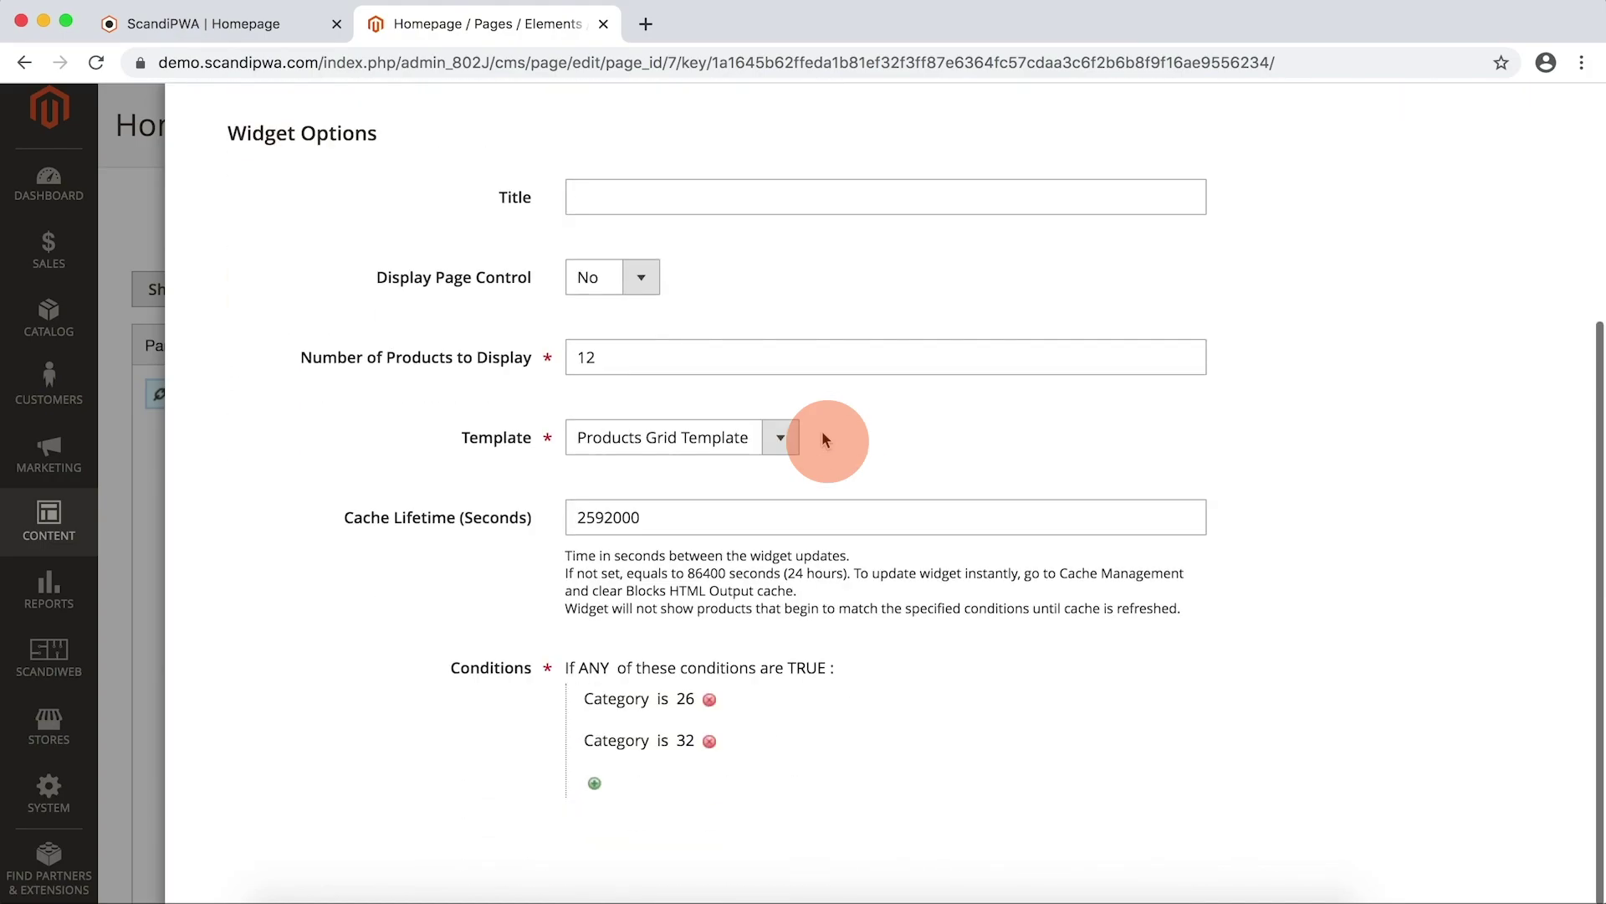
click(705, 355)
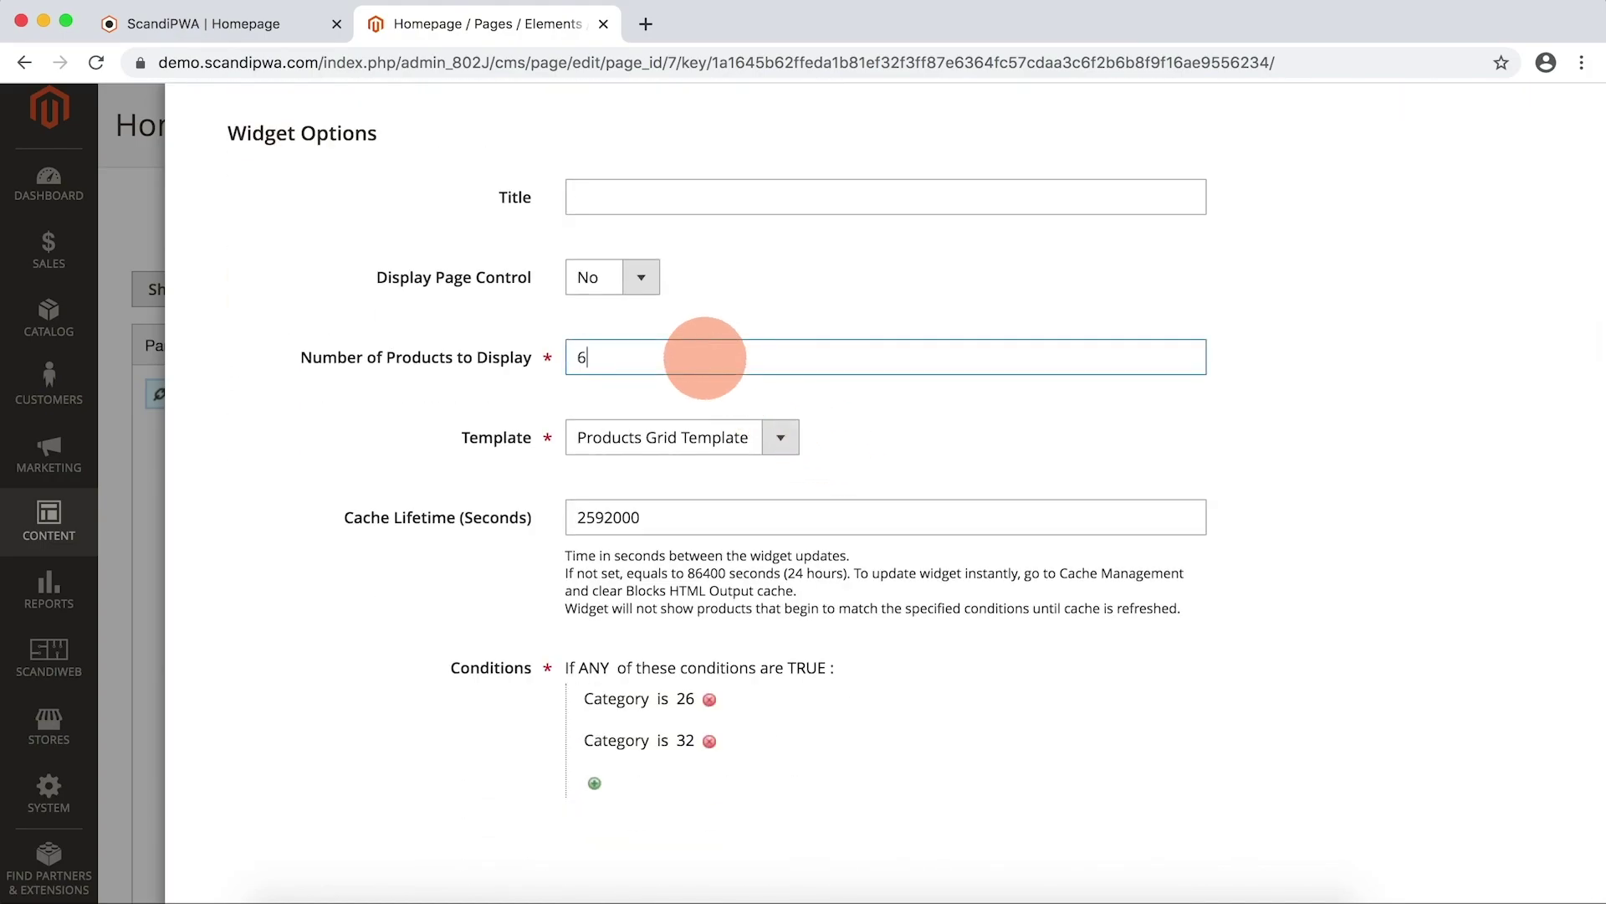
click(709, 741)
click(709, 740)
click(593, 780)
Step: Add a Category is 35 (Accessories) condition, then save the widget and the Homepage
click(694, 782)
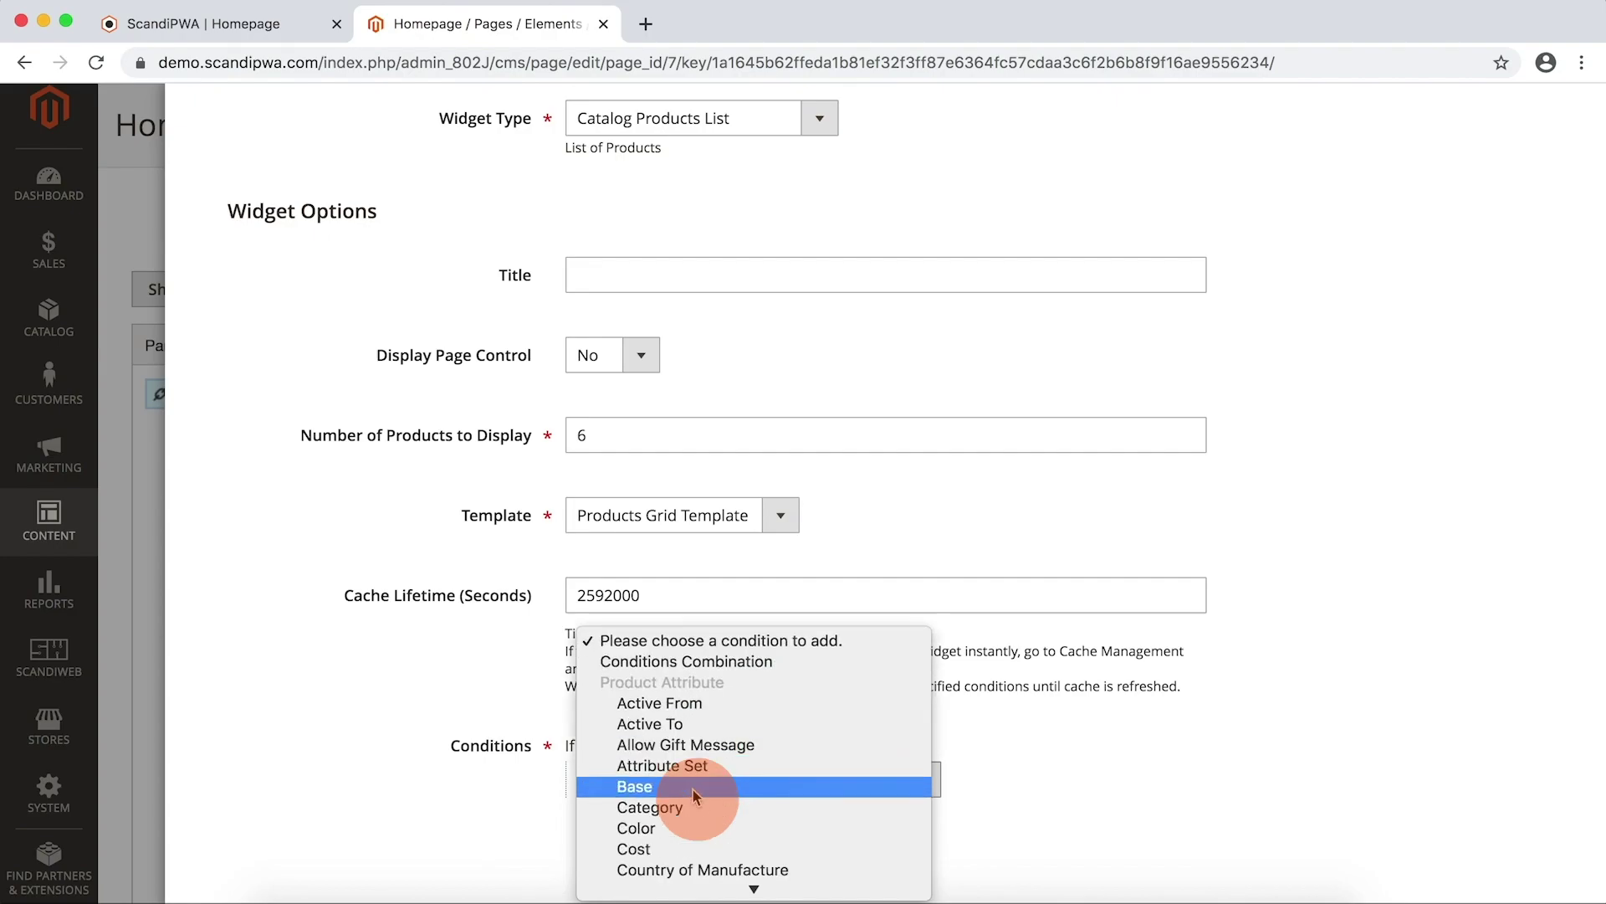
click(650, 807)
click(682, 738)
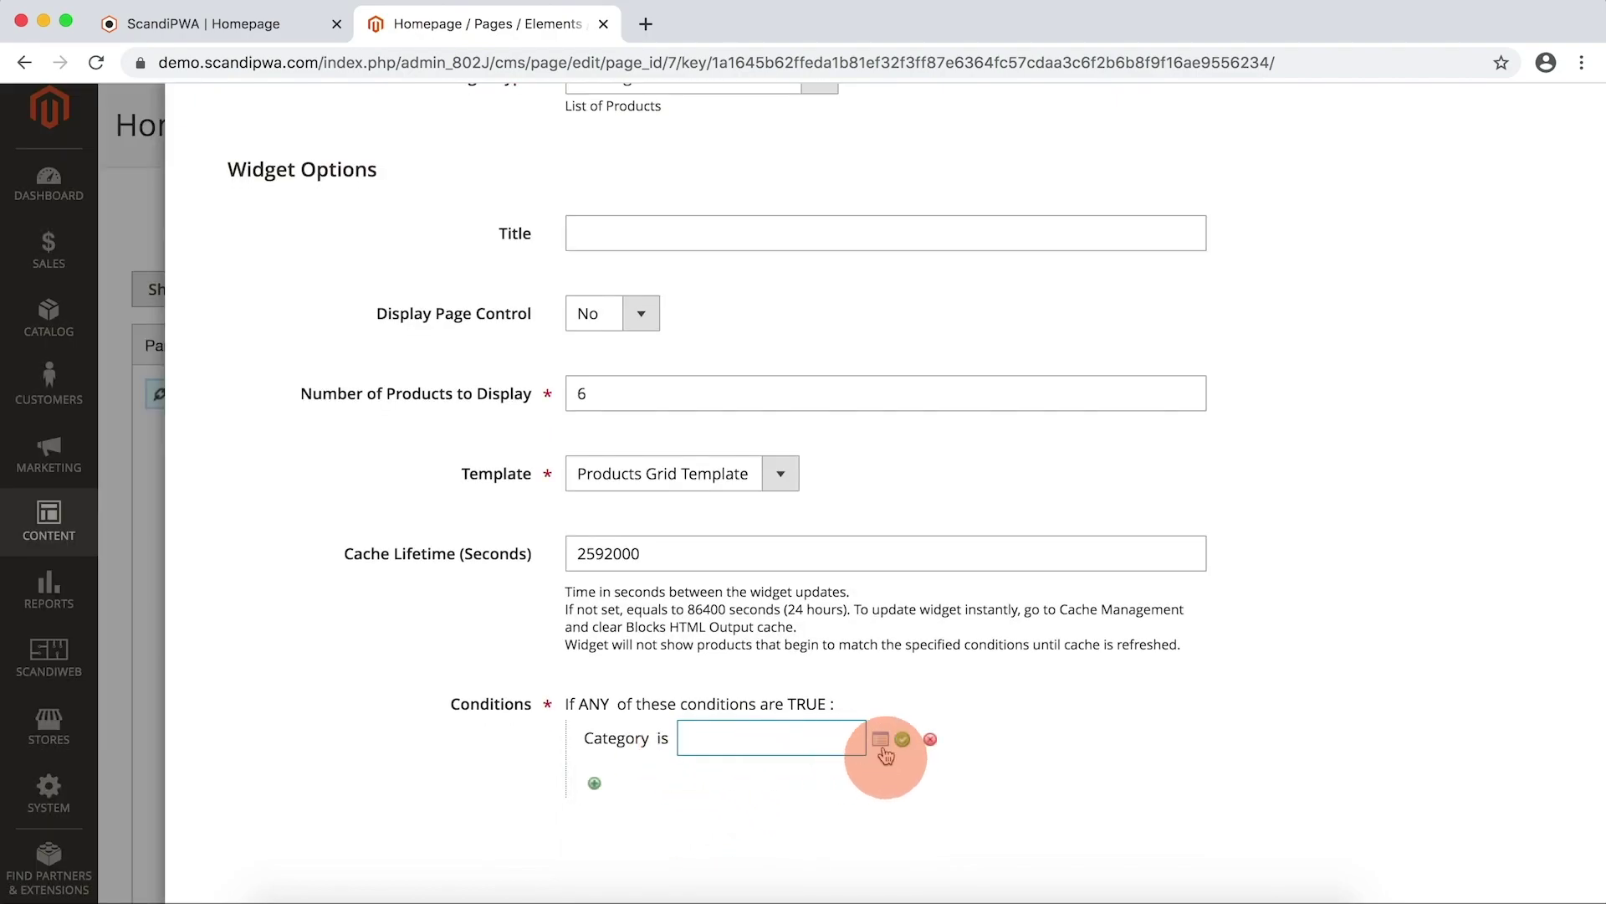
click(880, 738)
scroll(678, 536, down, 3)
click(682, 694)
click(903, 532)
scroll(1316, 277, up, 6)
click(1472, 226)
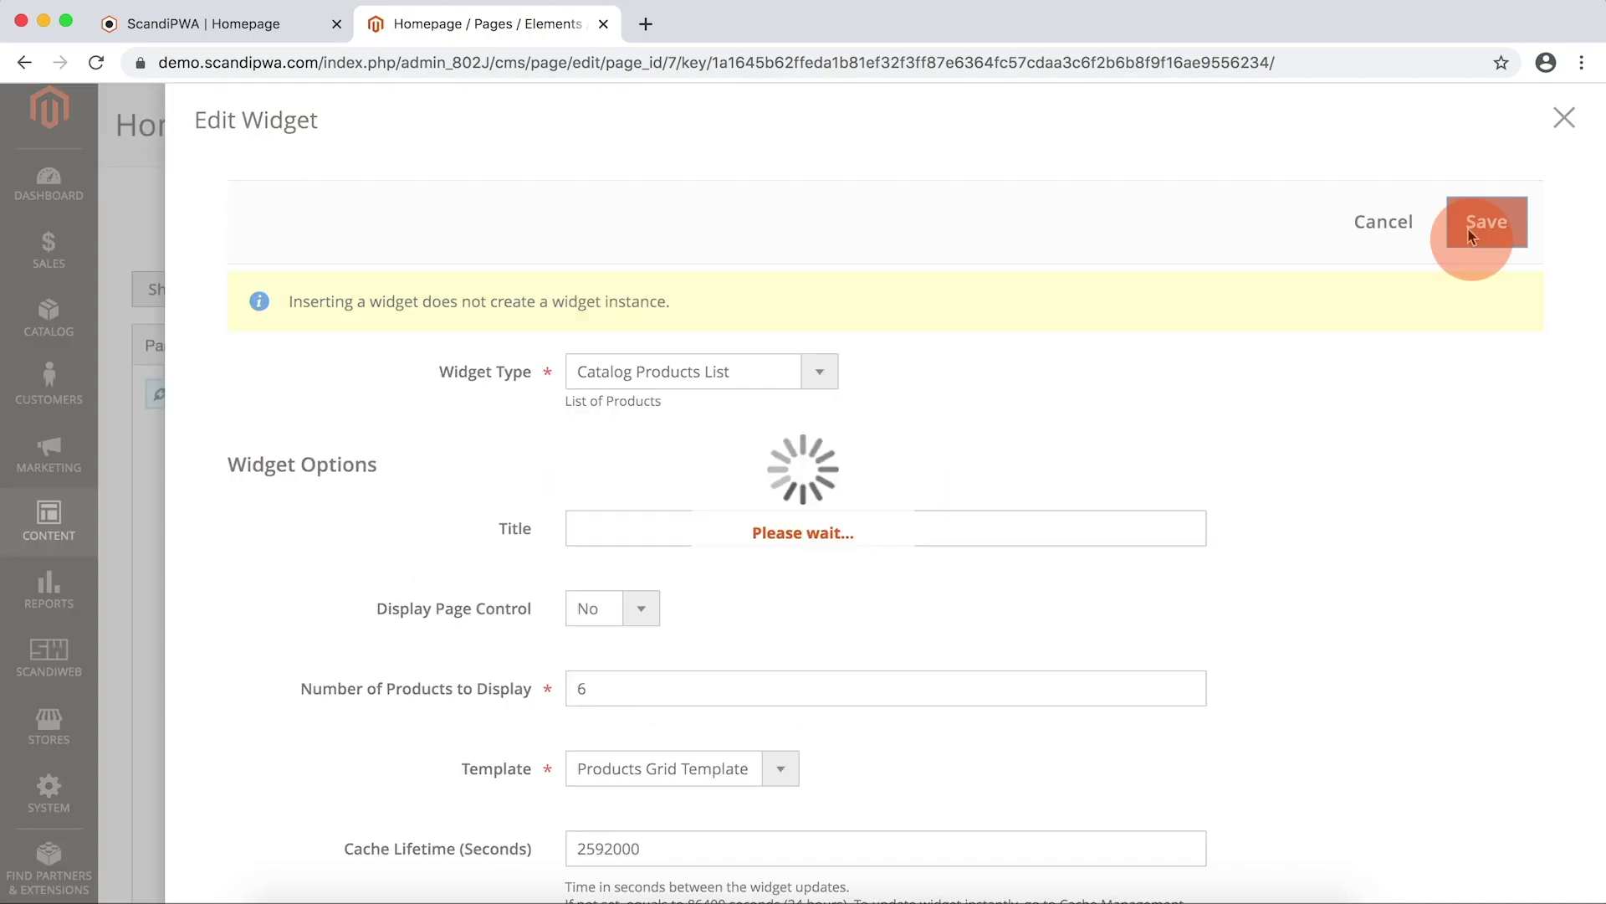
click(1460, 219)
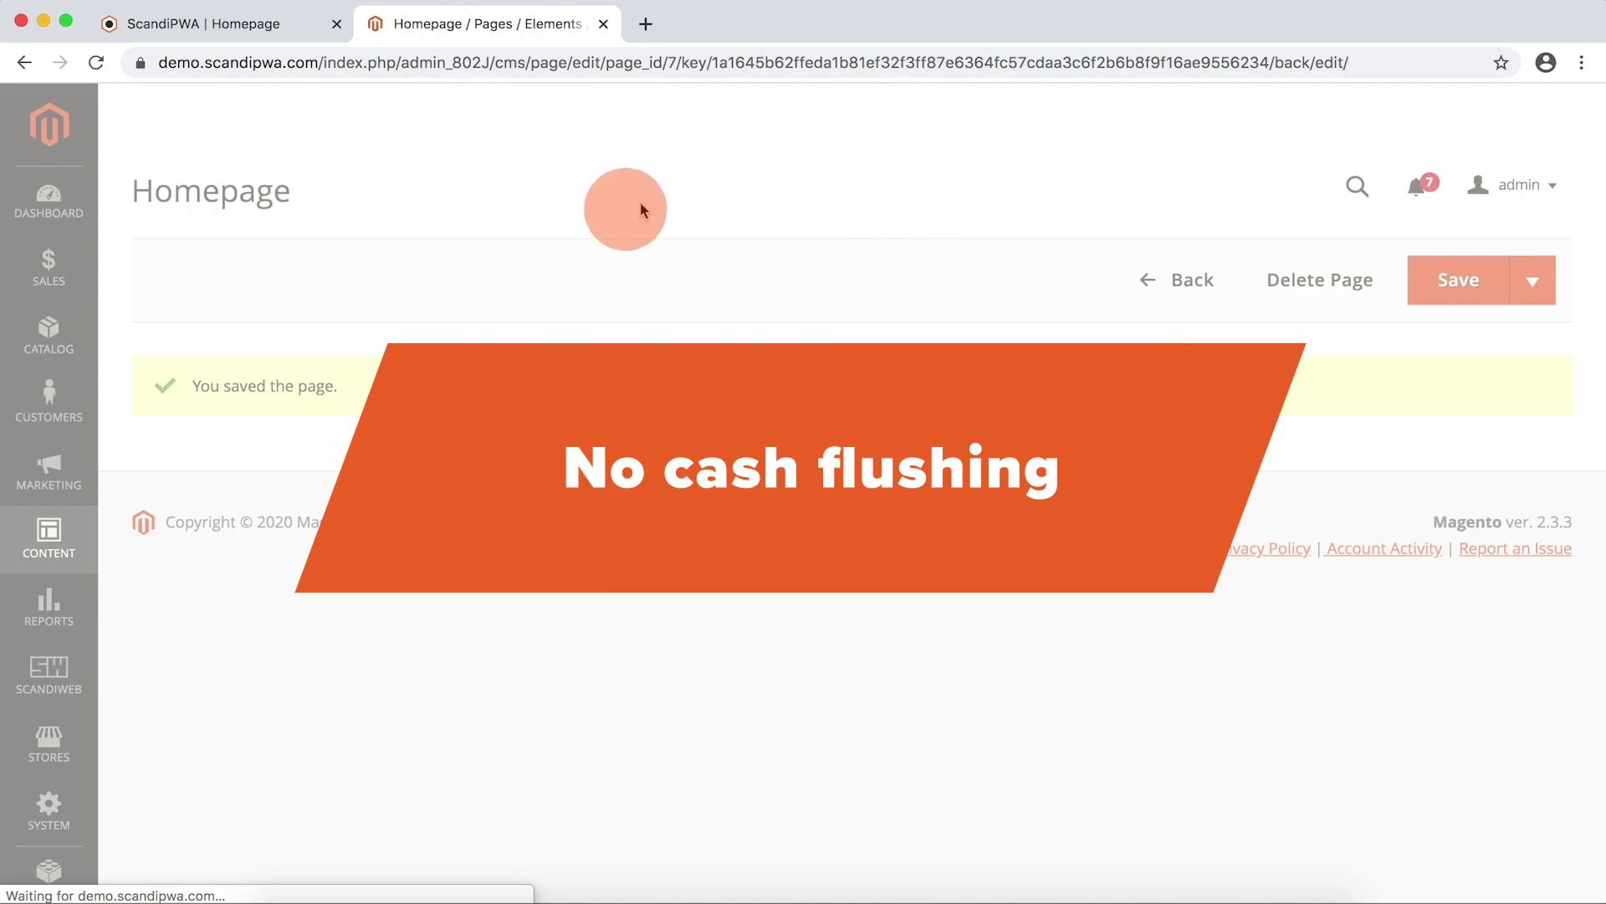
Step: Reload the storefront homepage to confirm the accessories collection, then return to the admin
click(243, 33)
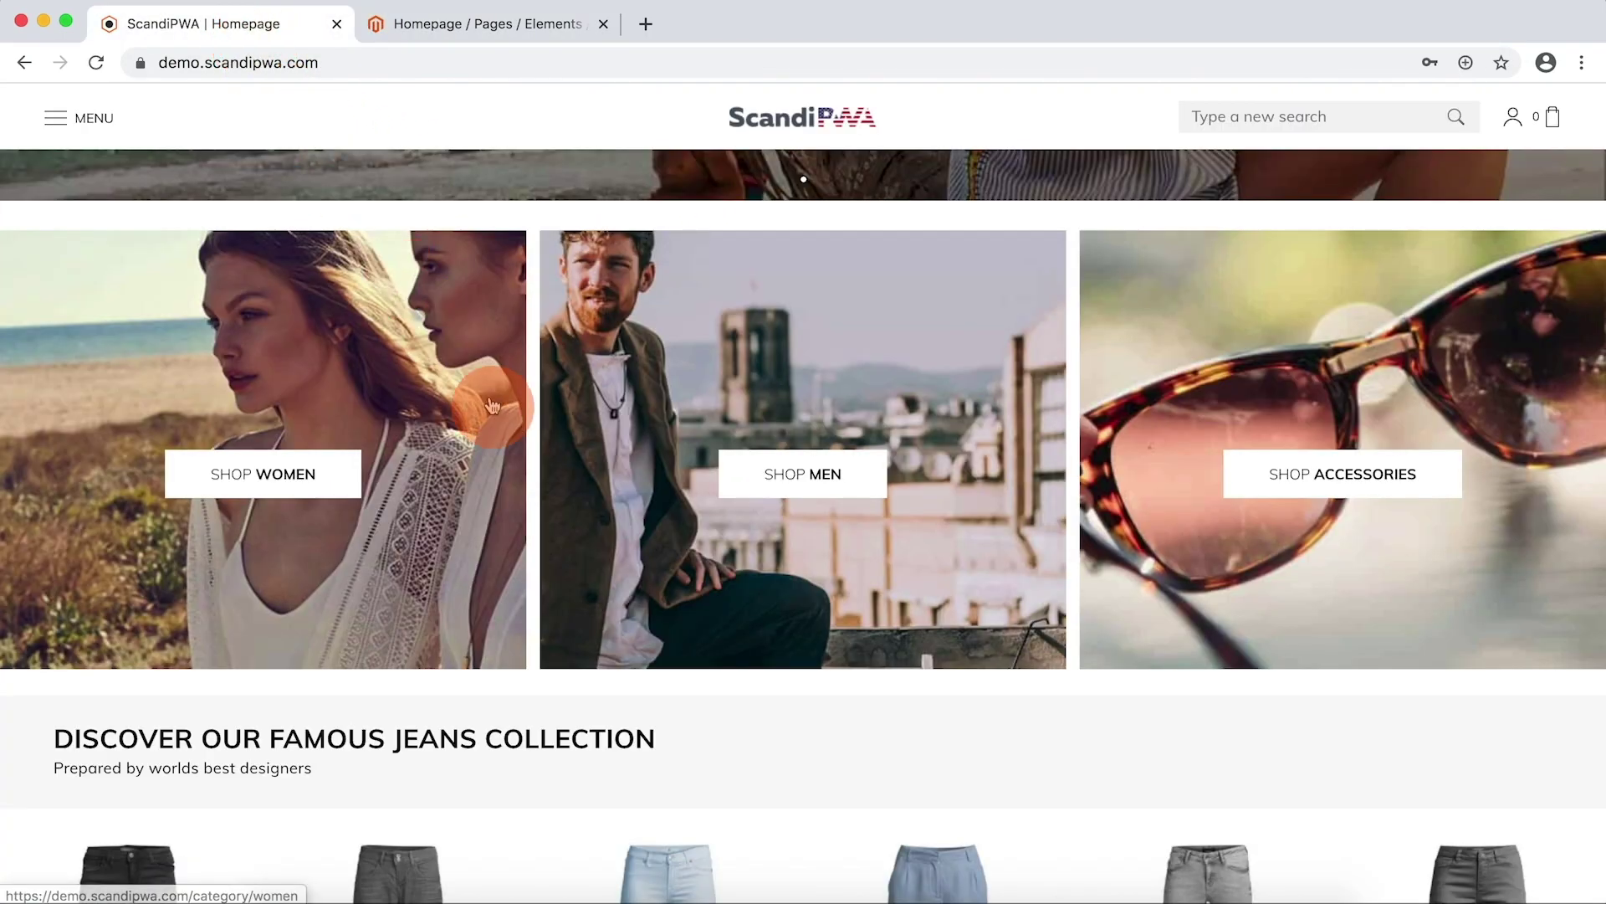
key(super+r)
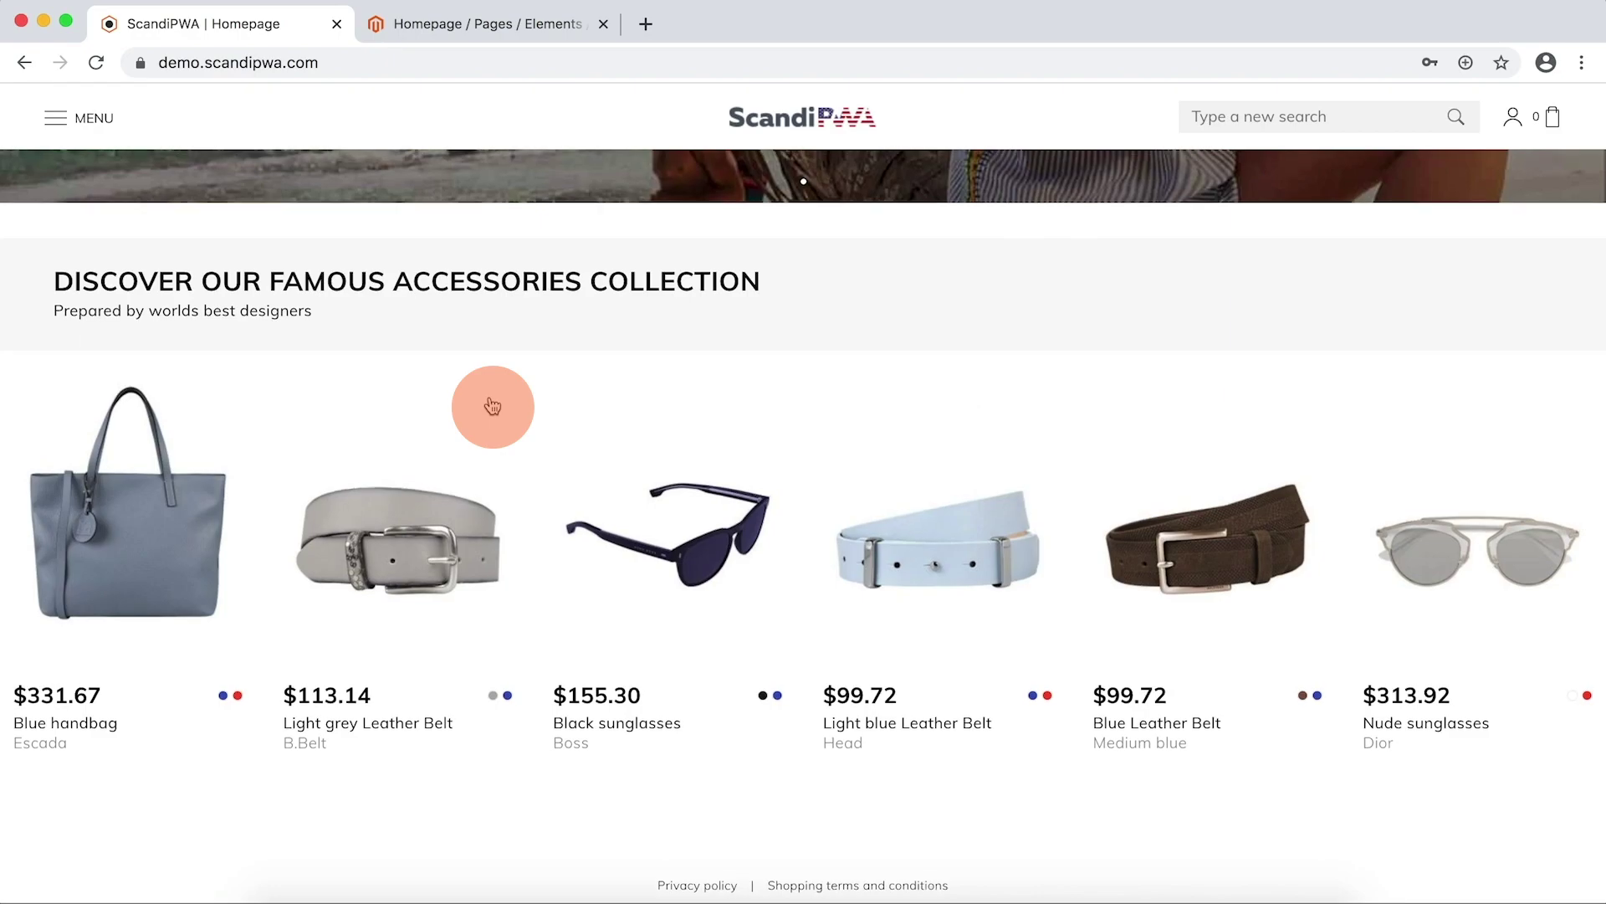
scroll(493, 406, up, 7)
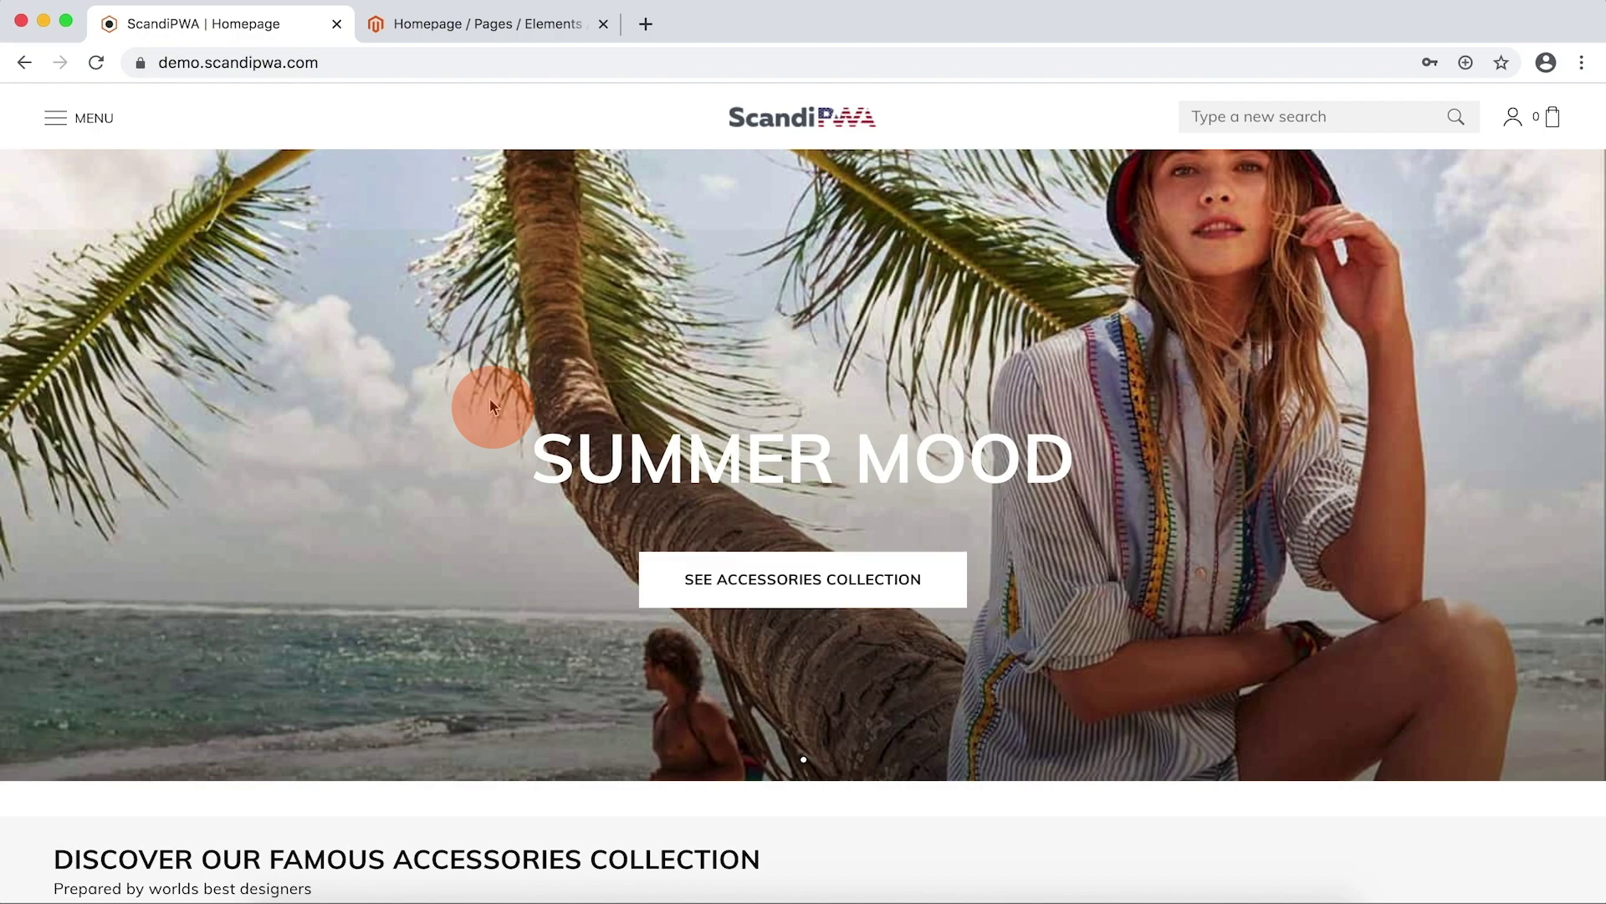
click(477, 25)
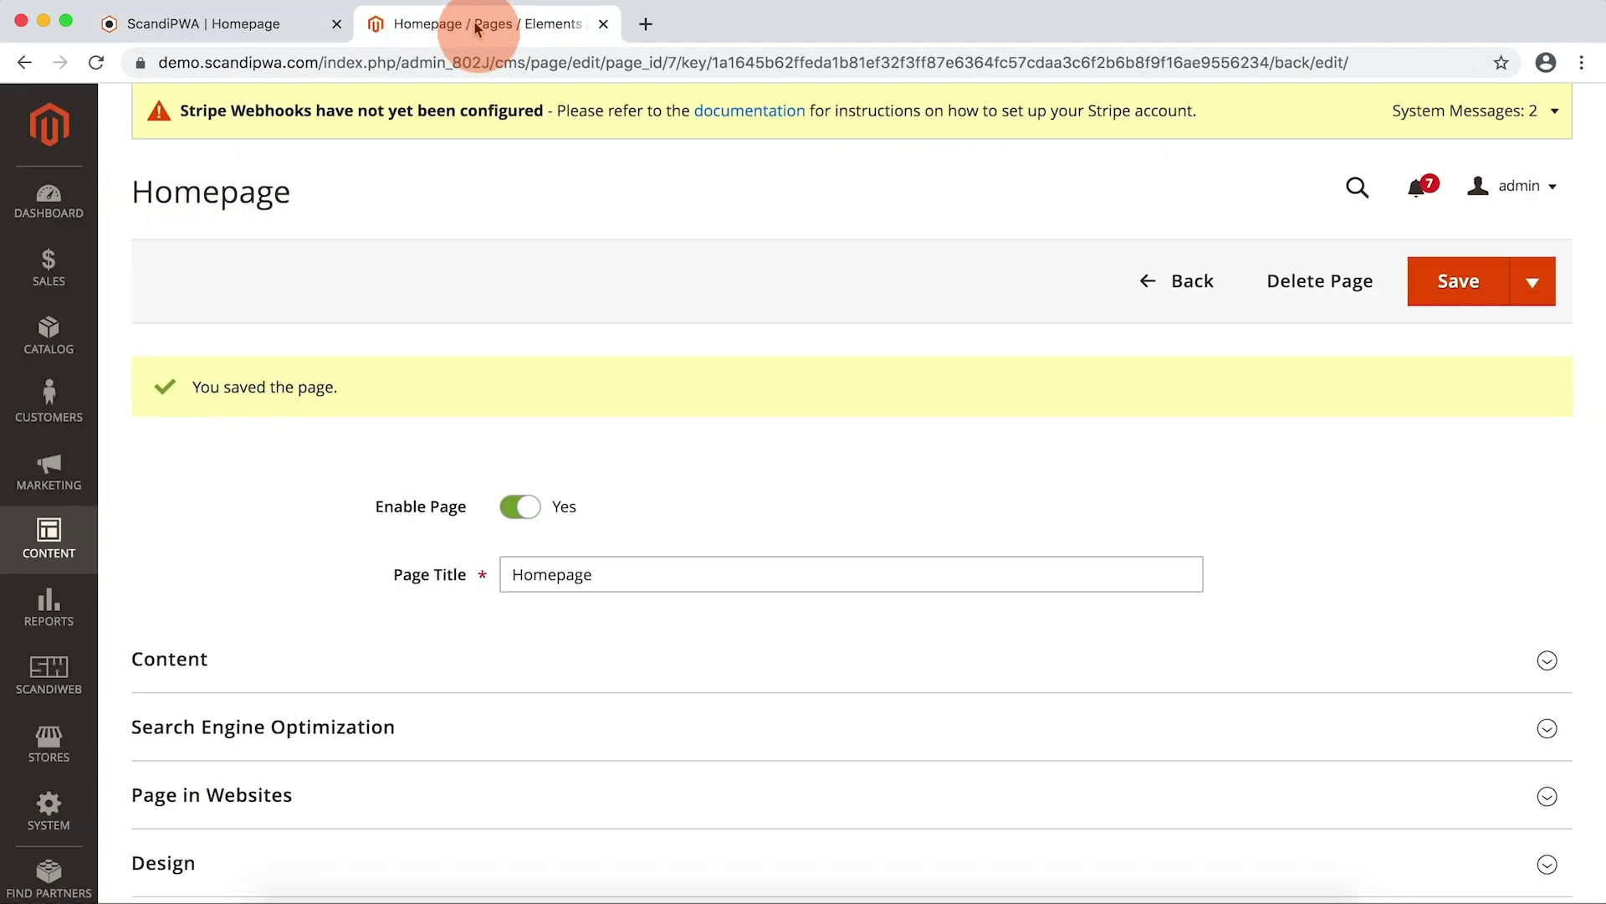
Step: Set the United States store view's CMS Home Page to ScandiPWA in Configuration and save
click(49, 741)
click(179, 332)
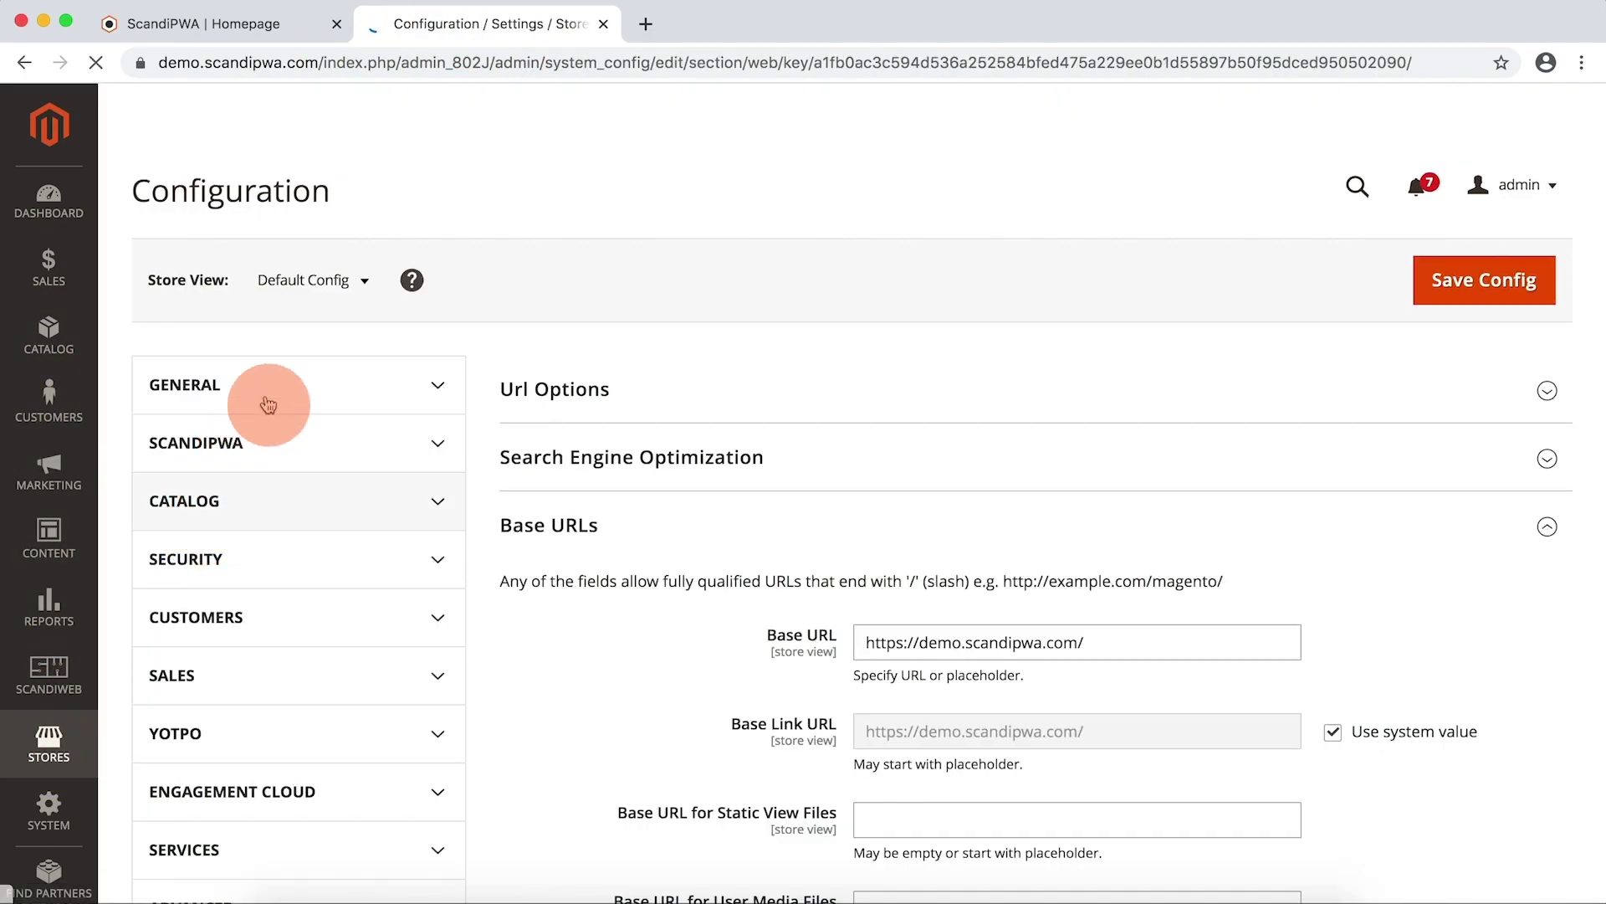
click(318, 280)
click(322, 407)
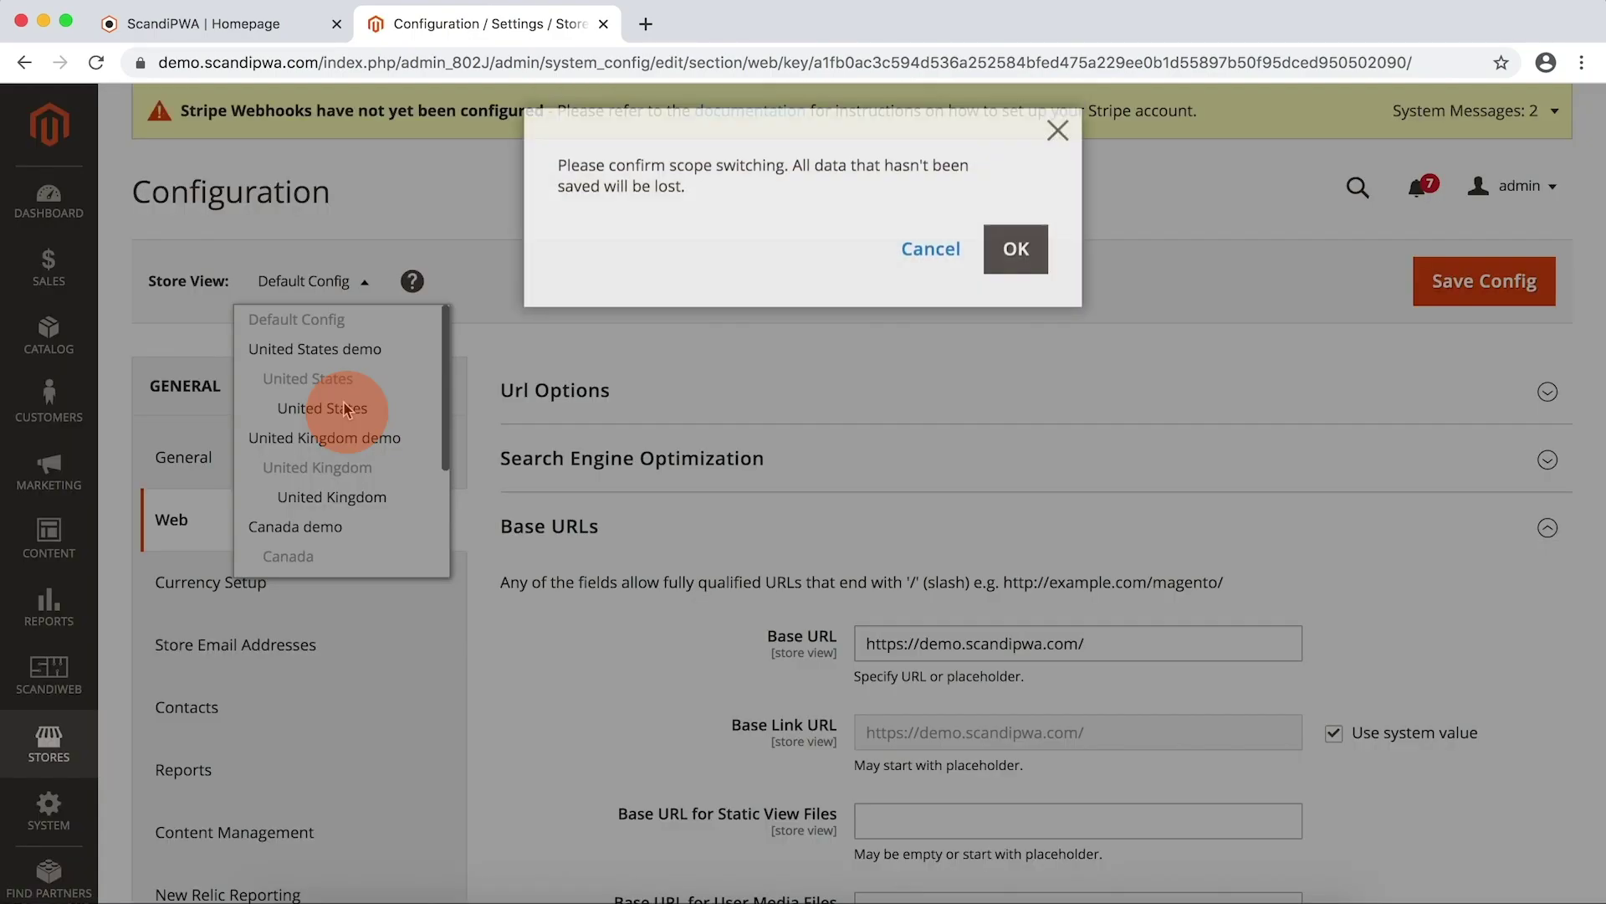
click(1029, 283)
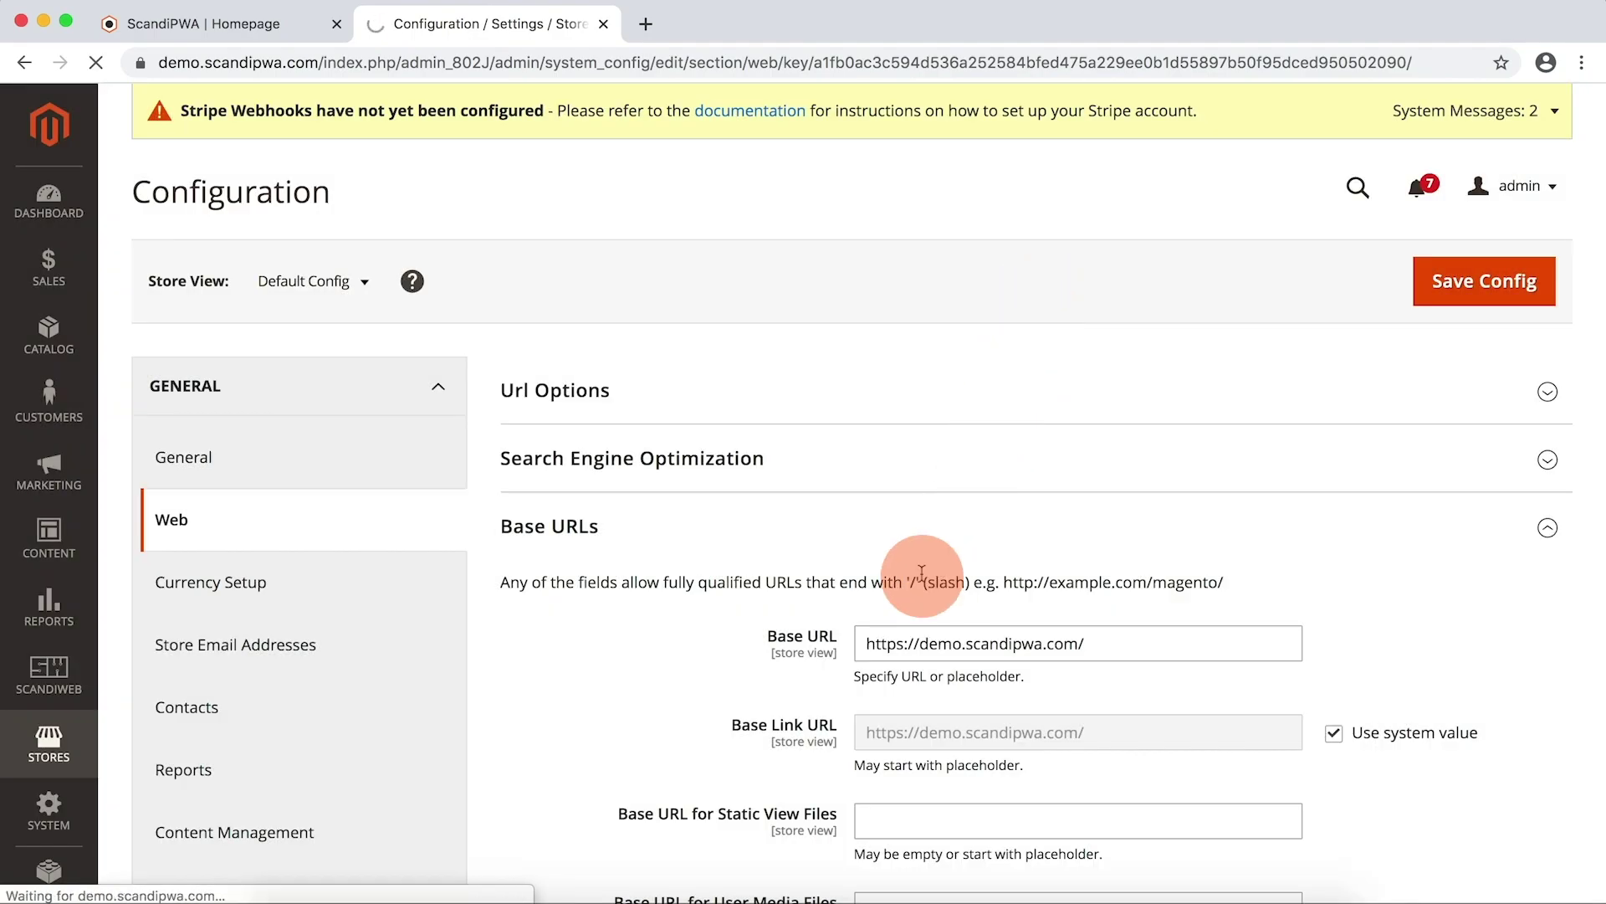
scroll(790, 728, down, 10)
click(1333, 405)
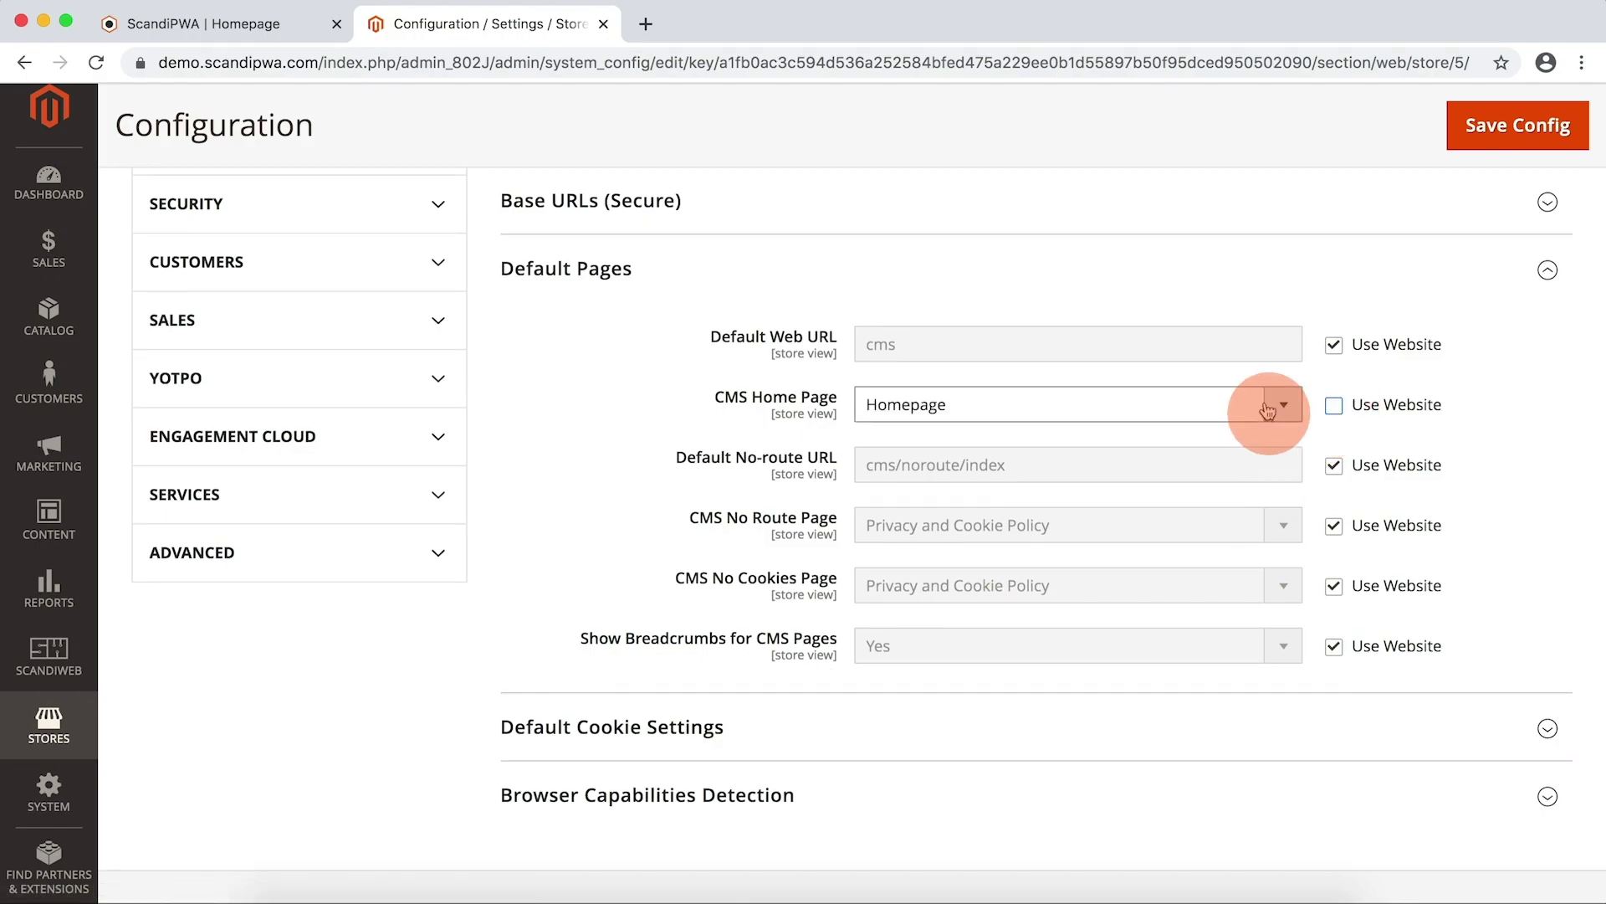
click(1269, 409)
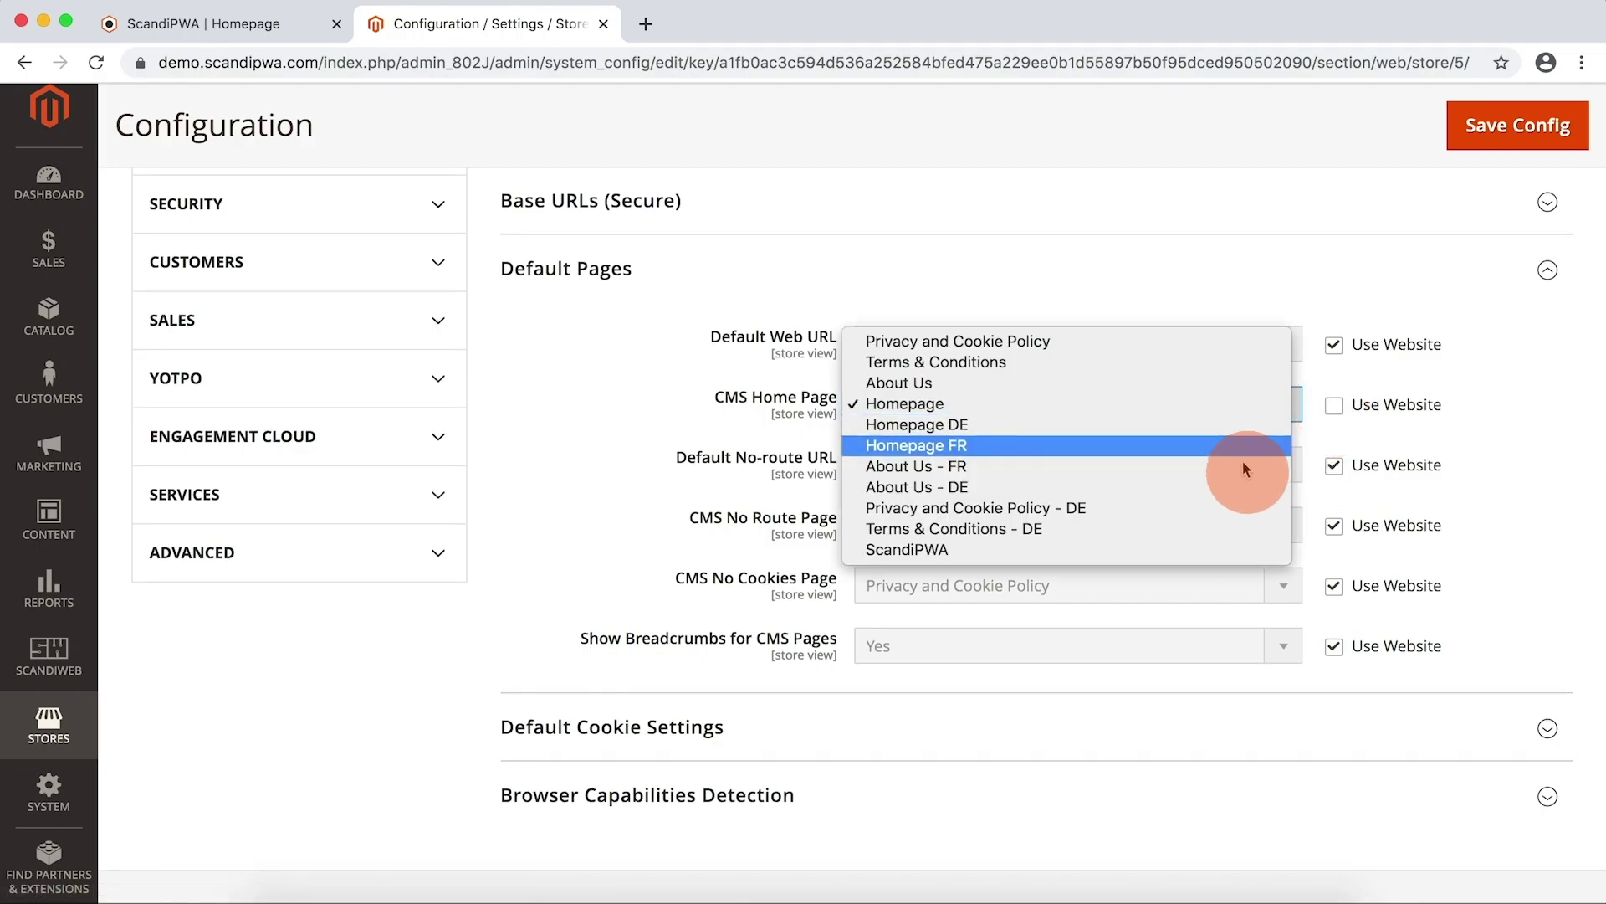
click(1212, 549)
click(1518, 127)
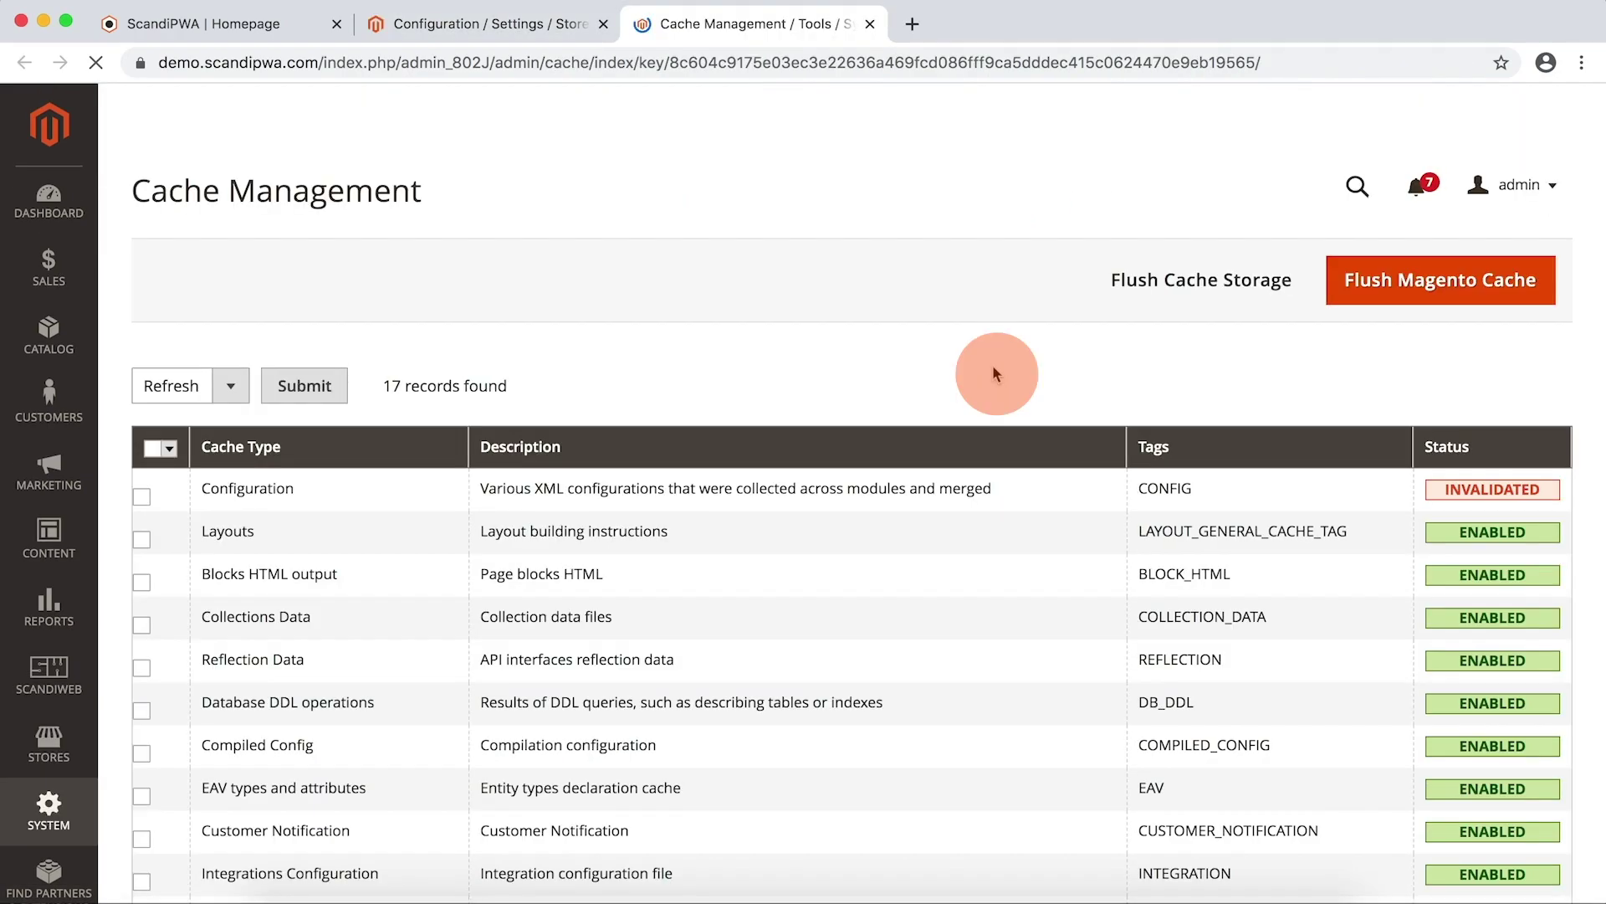
Step: Refresh the Configuration and Page Cache types
scroll(1129, 351, down, 2)
click(1117, 340)
click(927, 840)
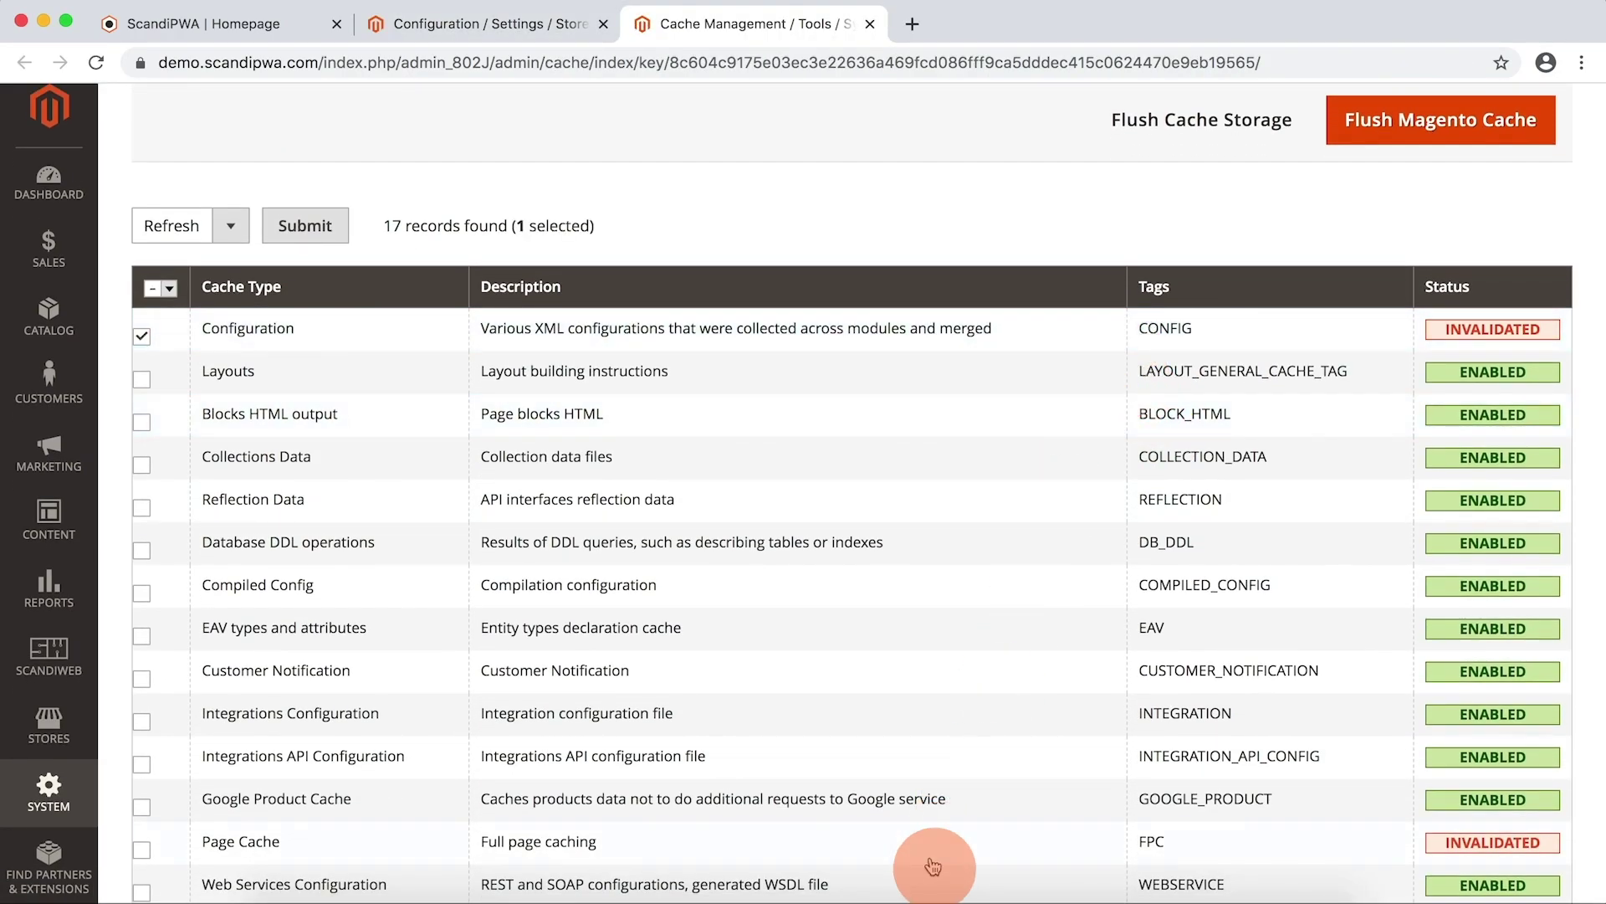
scroll(926, 838, down, 3)
scroll(927, 837, up, 4)
scroll(927, 839, up, 2)
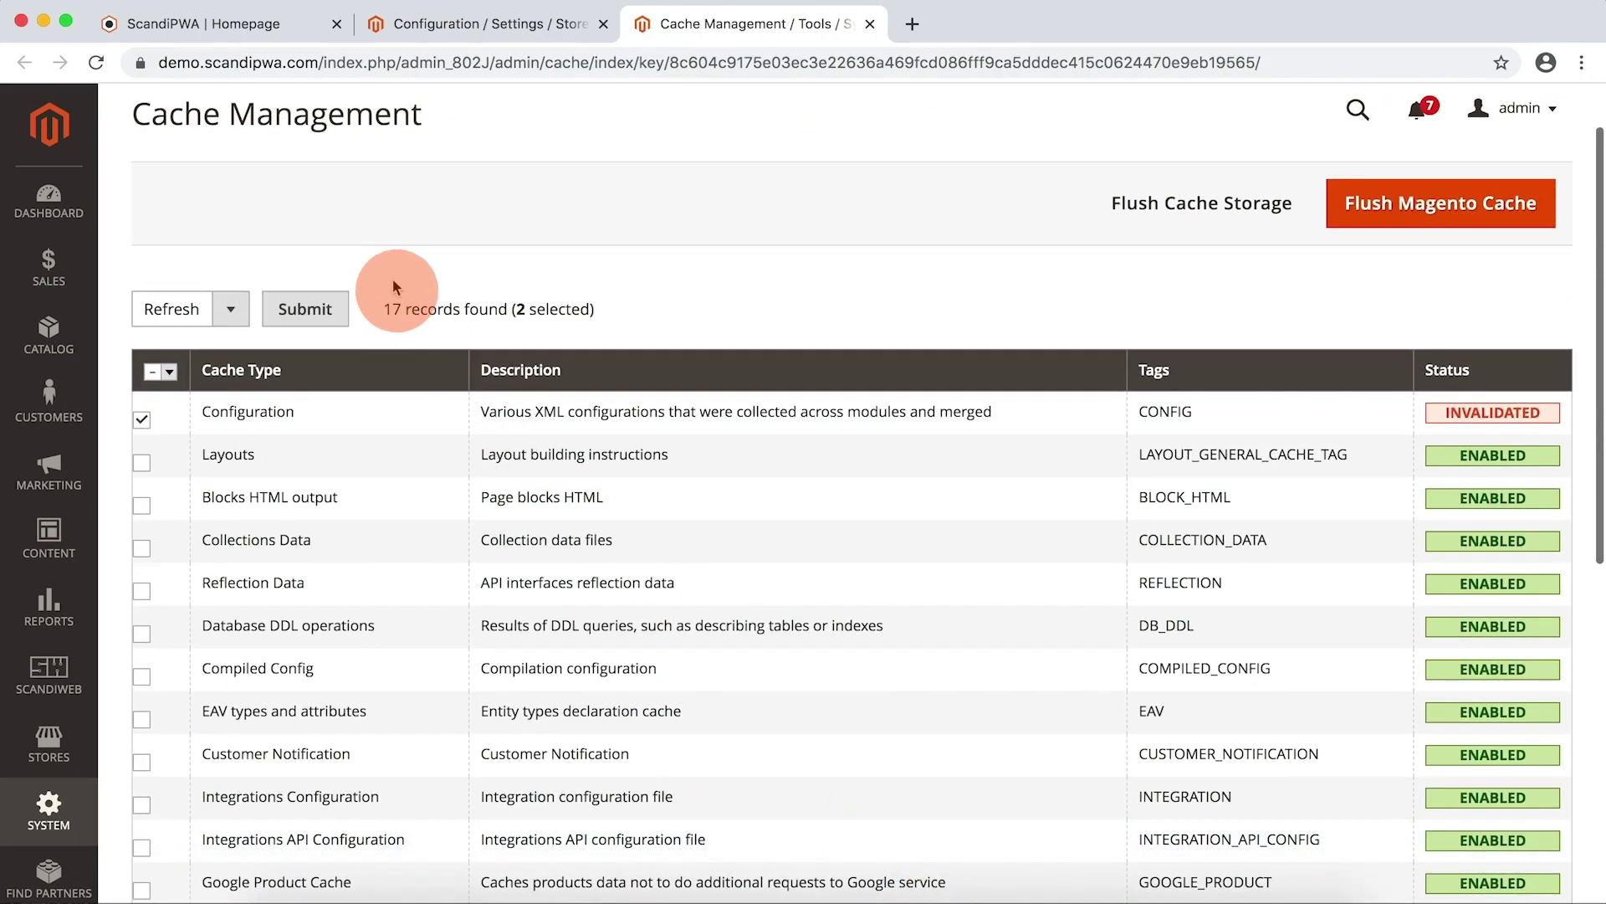
click(304, 309)
Step: Flush the cache storage and go back to the storefront
click(1167, 281)
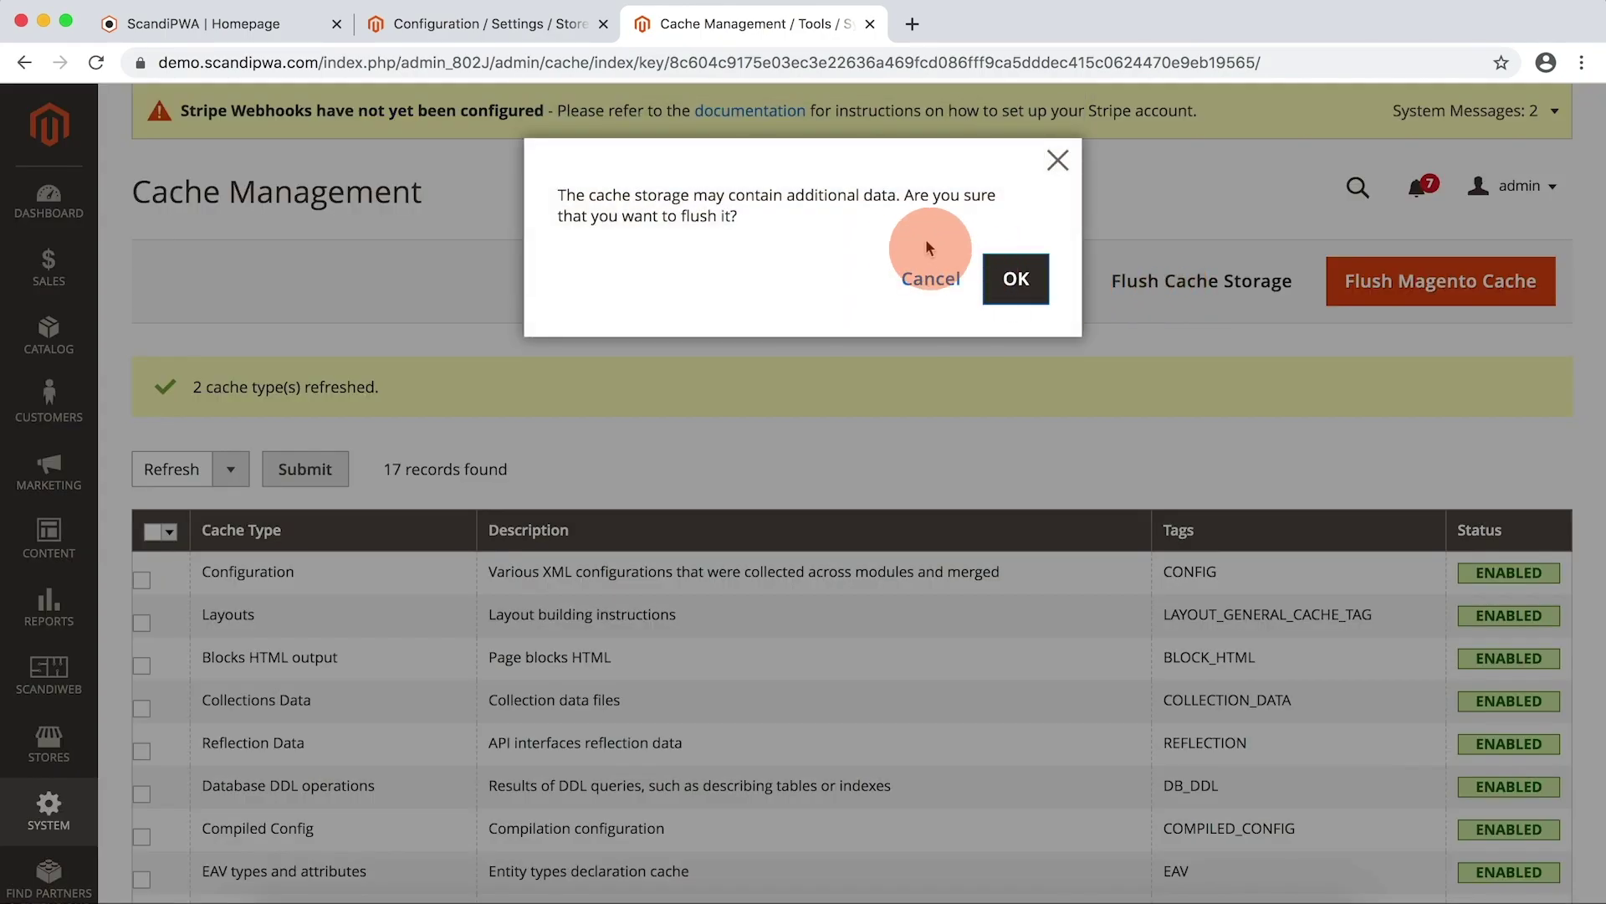
click(1015, 277)
click(279, 25)
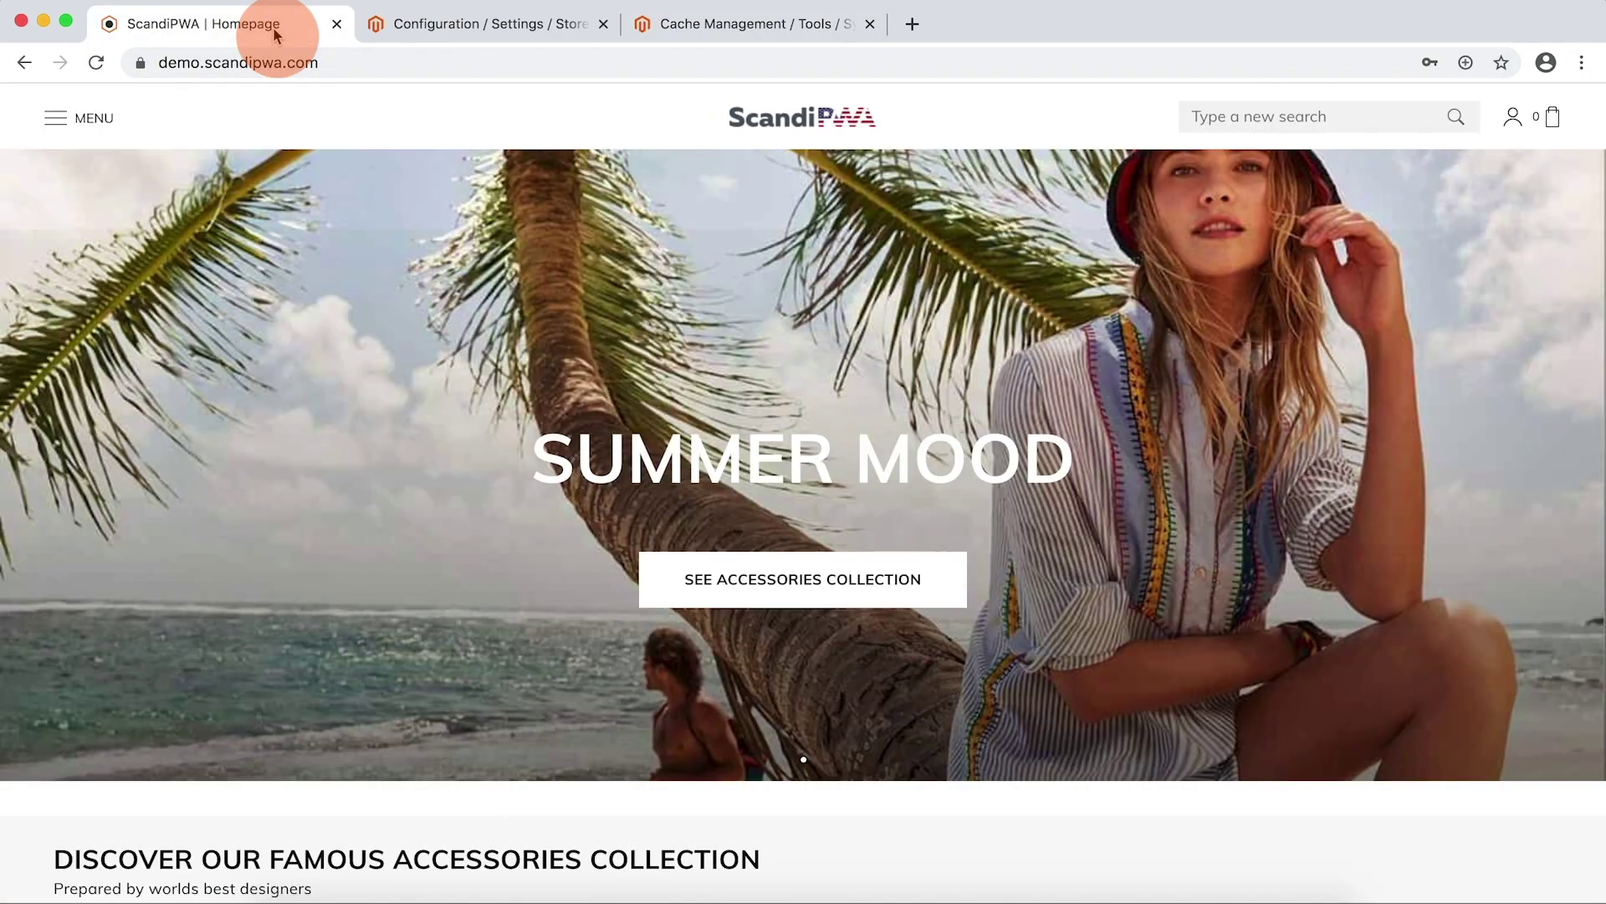
Step: Reload the storefront to see the ScandiPWA homepage, check the menu, then return to the admin
key(super+r)
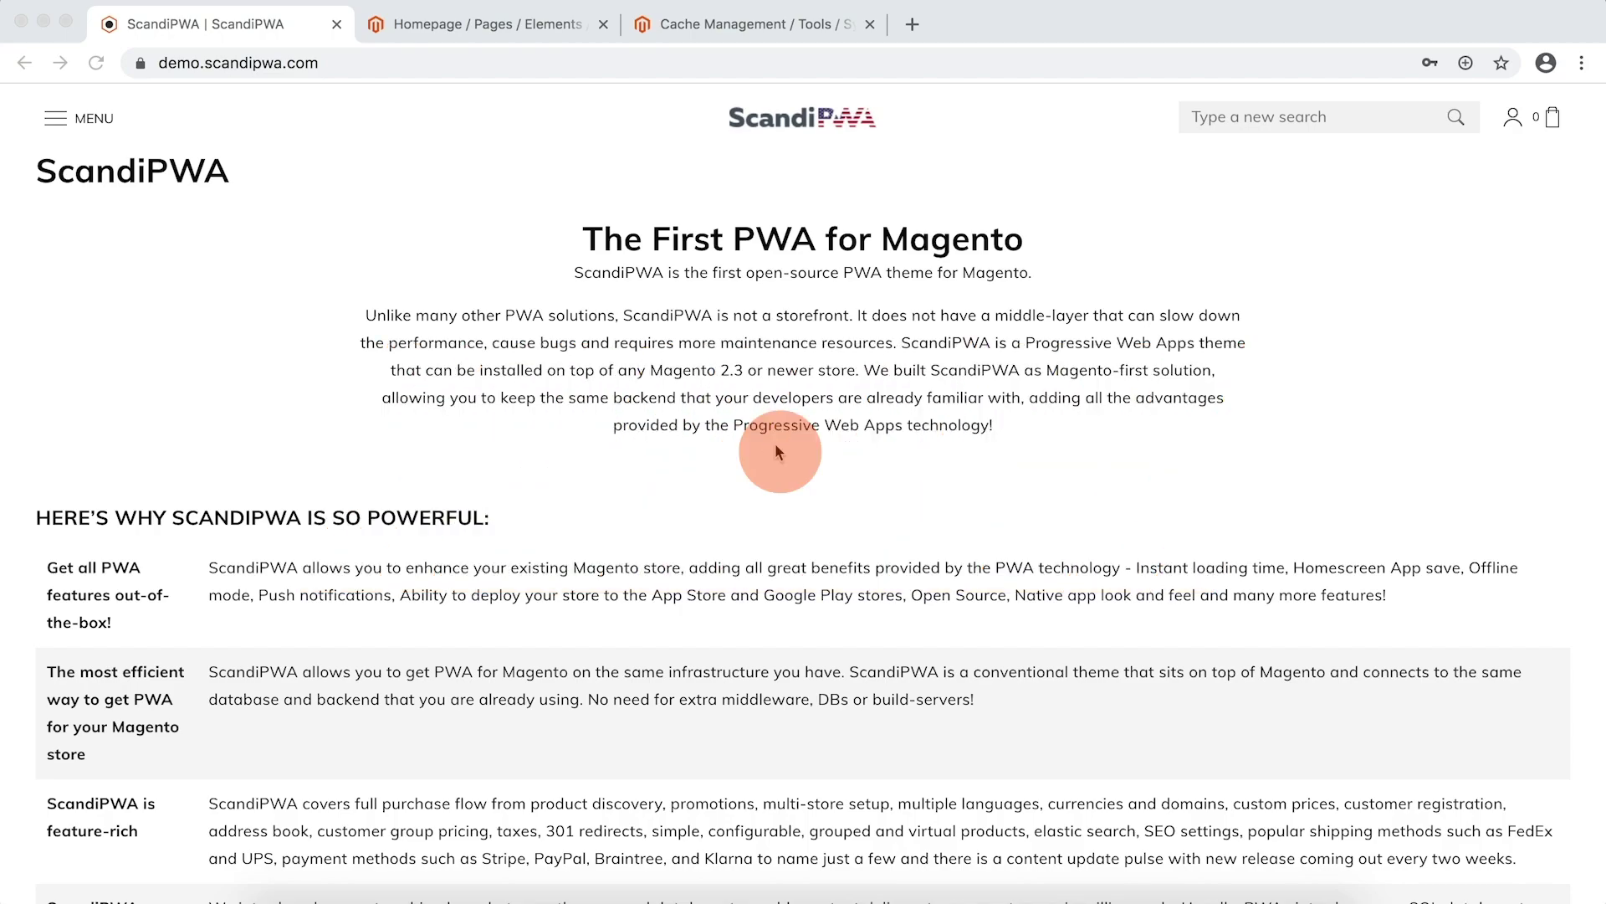
click(75, 120)
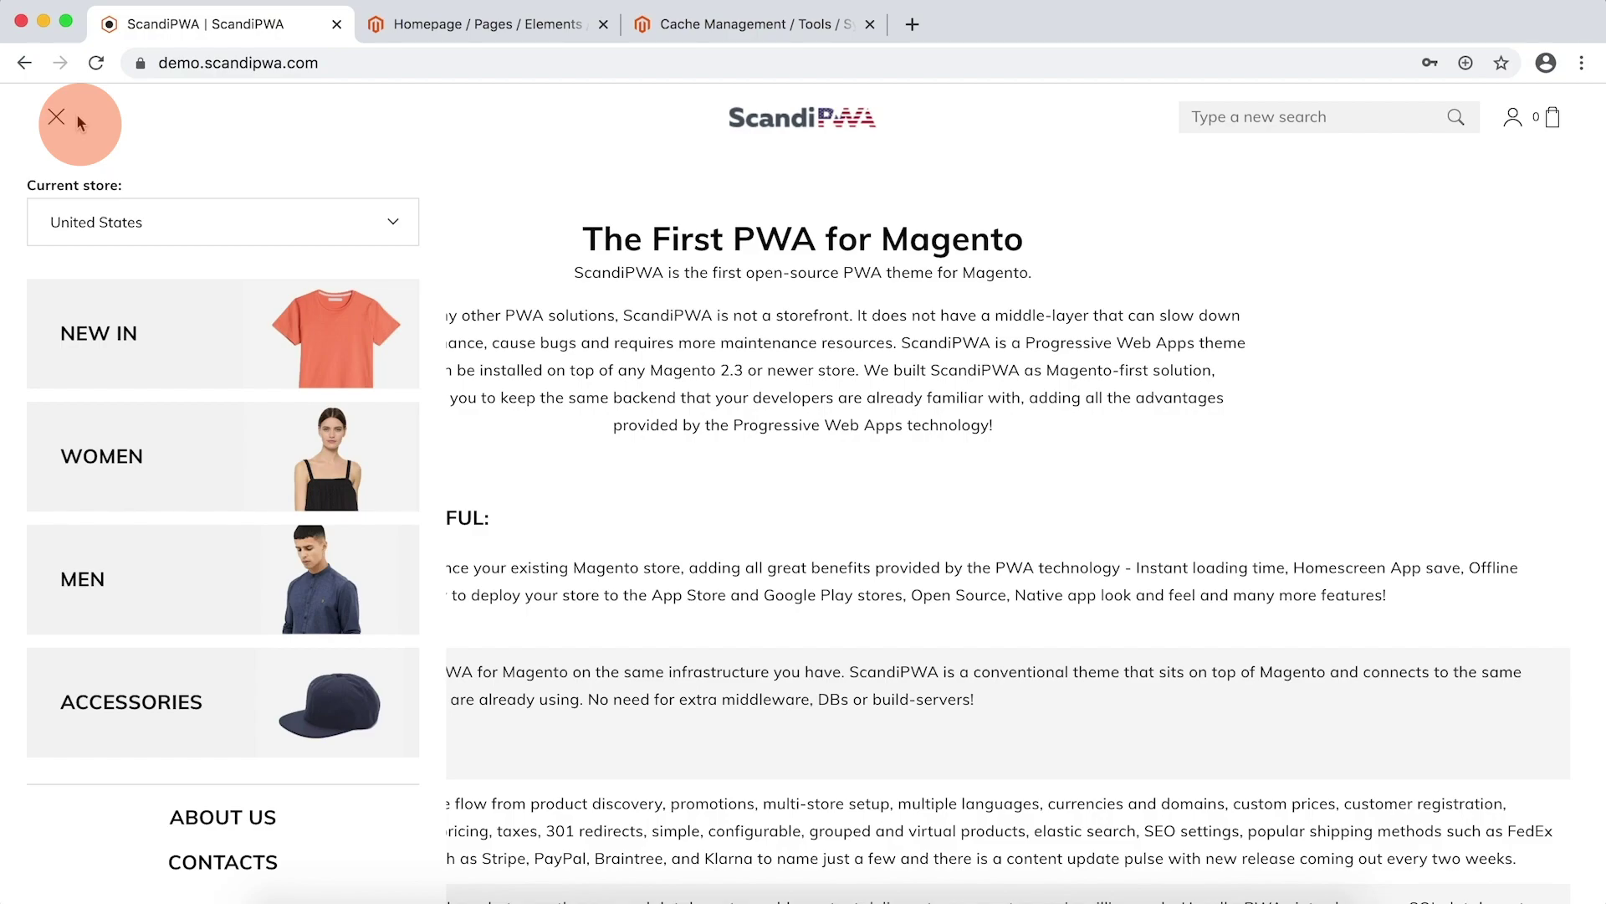
click(492, 25)
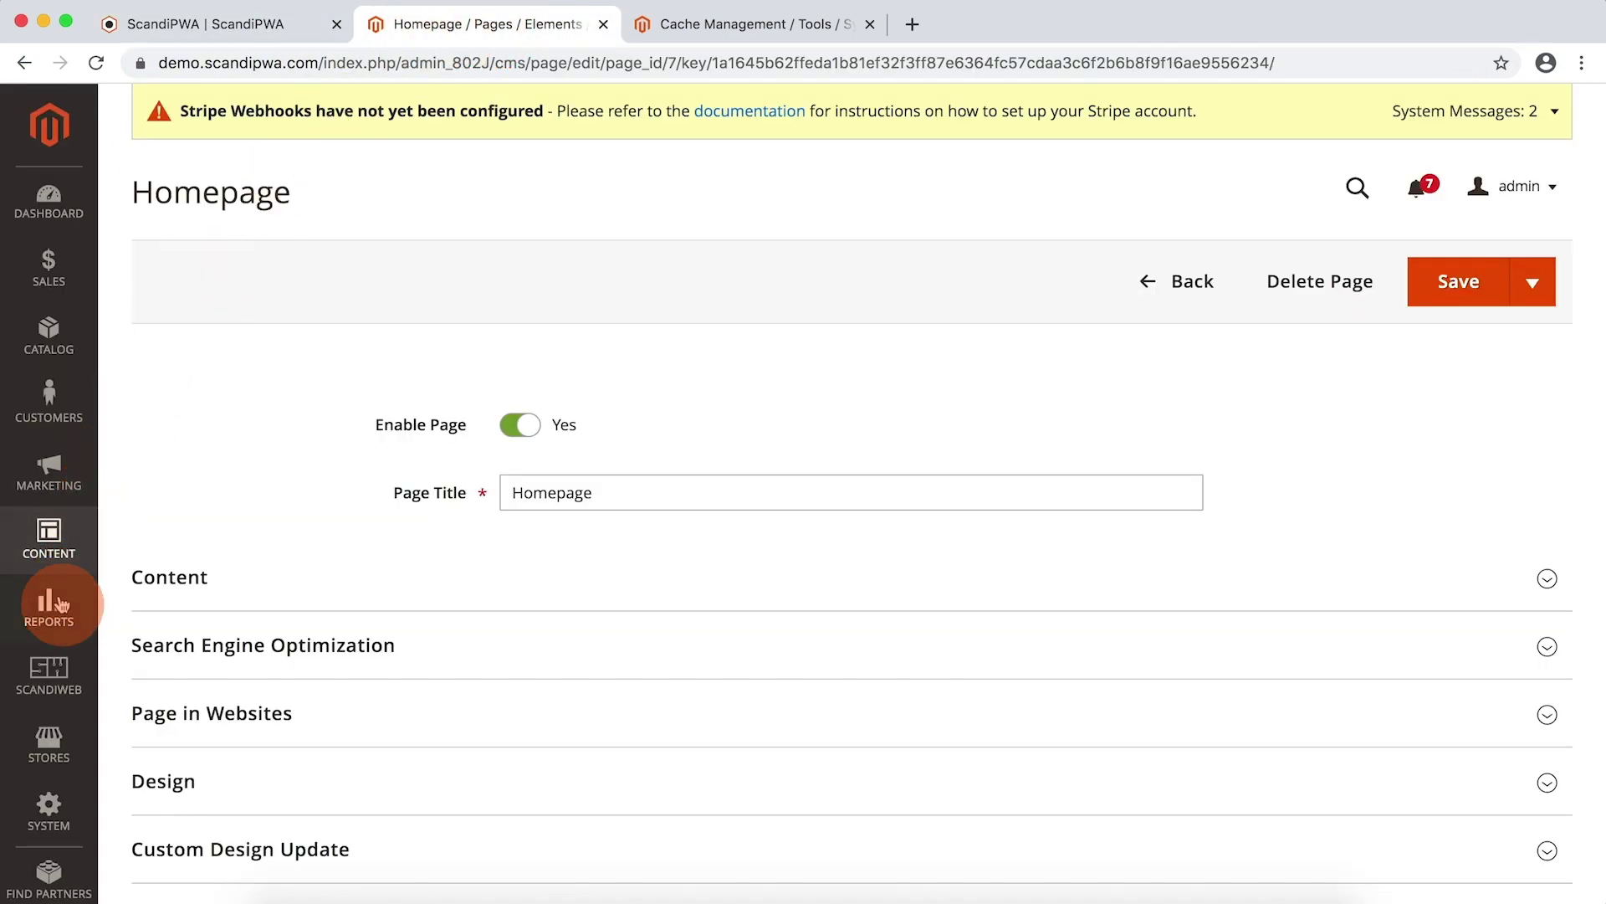
Step: Open the Menu for US, UK's assigned items and start a new item
click(49, 673)
click(175, 272)
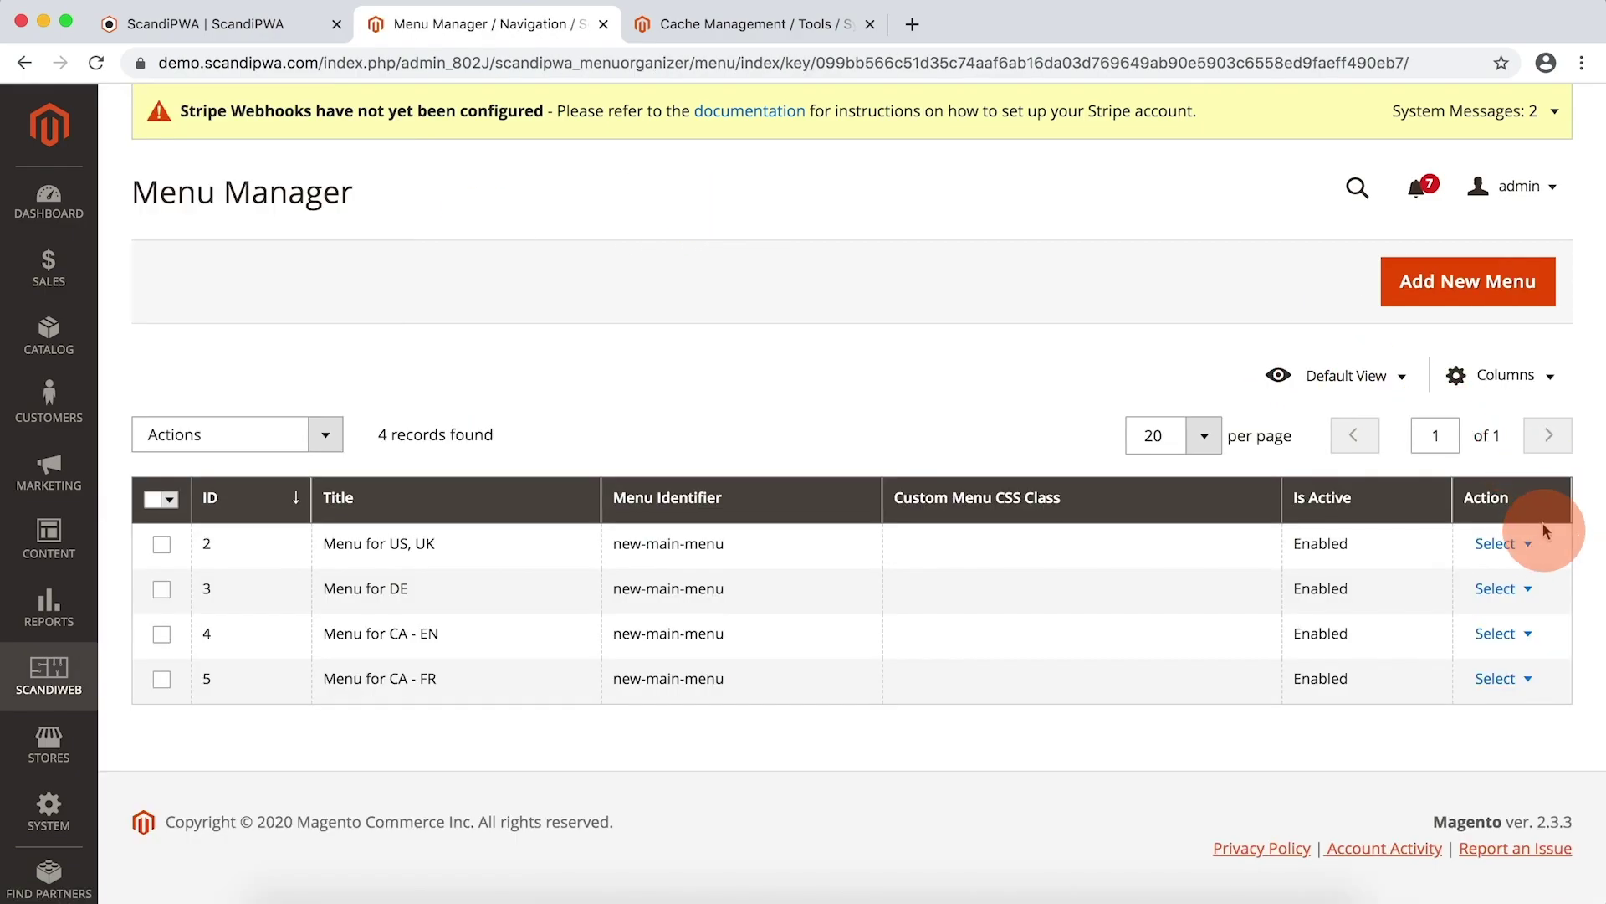
click(1518, 545)
click(1515, 573)
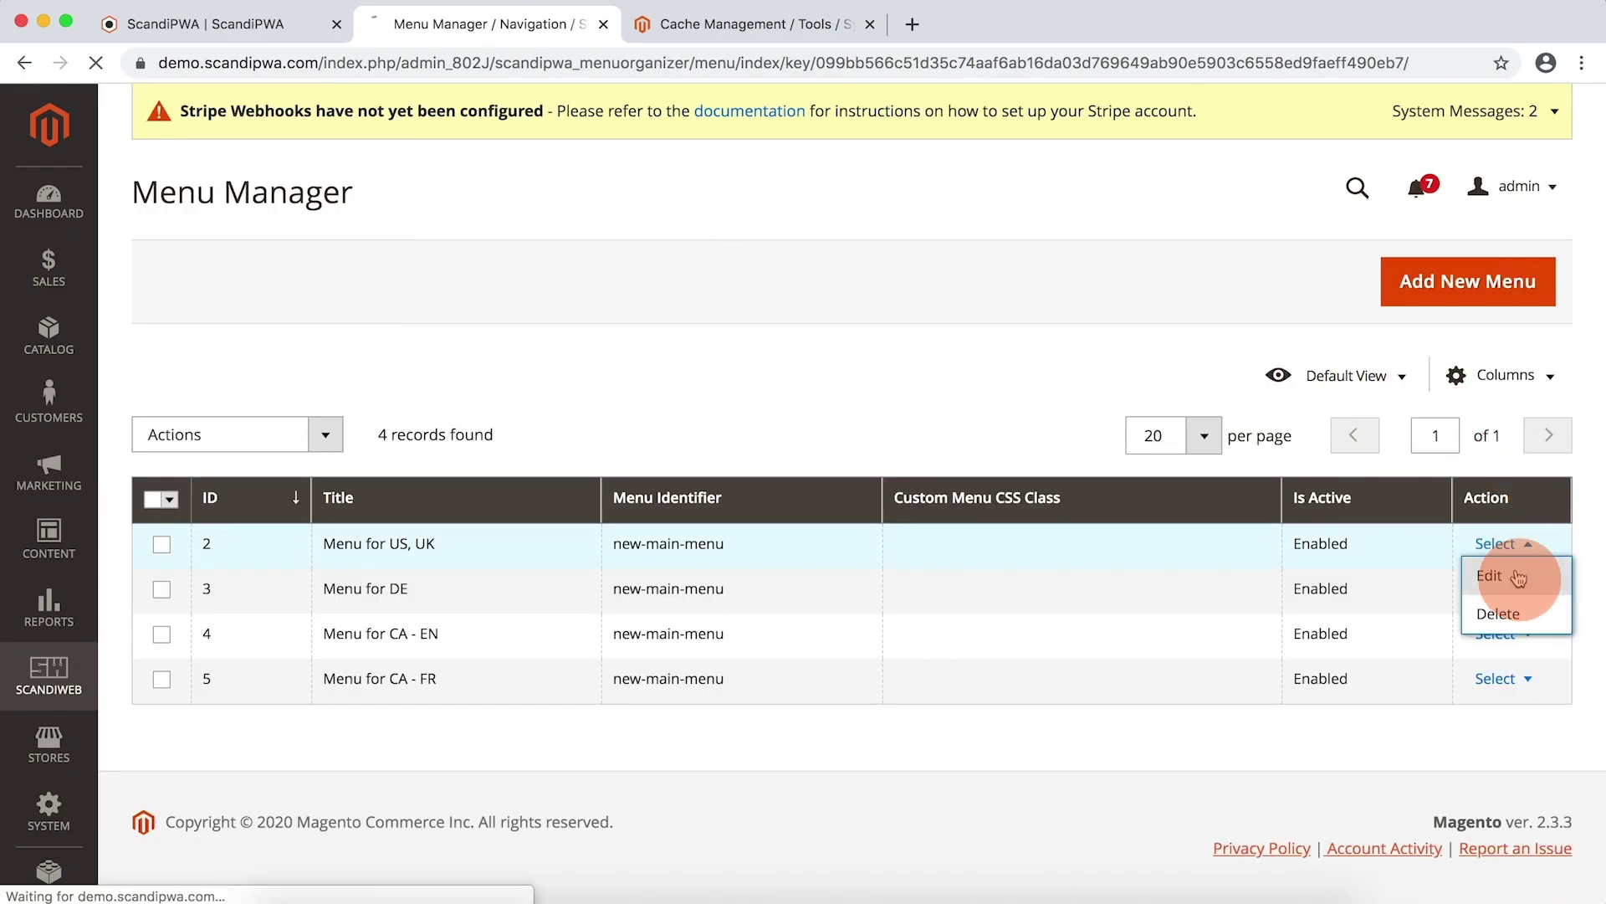
click(339, 521)
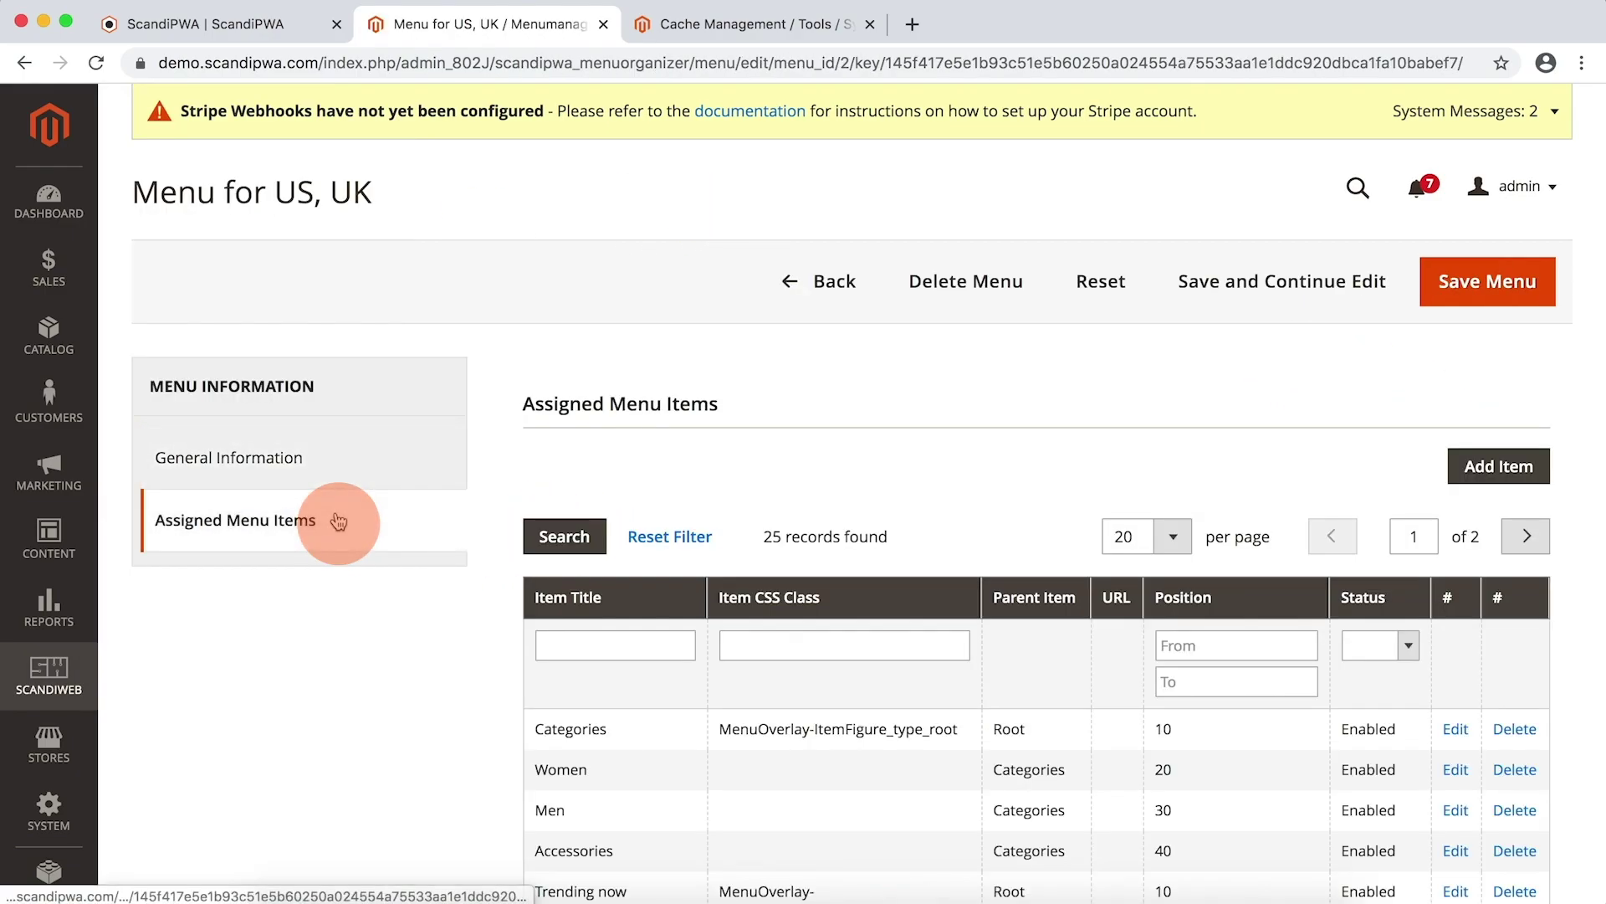
click(1508, 462)
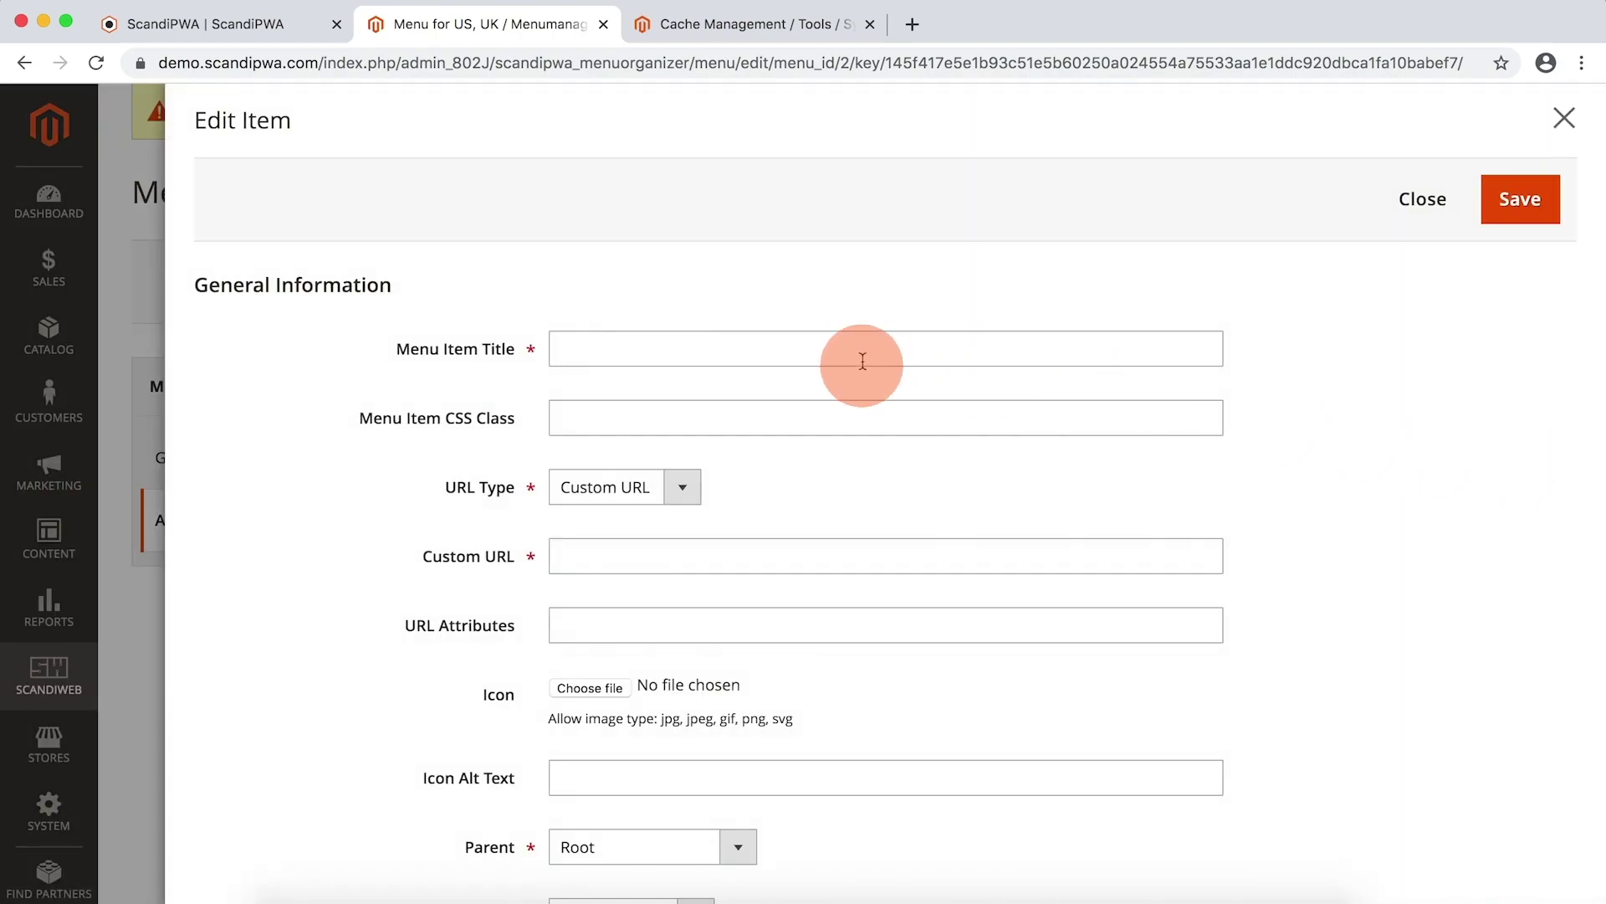
Step: Save a Jewellery item linking to the Accessories category, nested under Accessories
click(858, 348)
text(J)
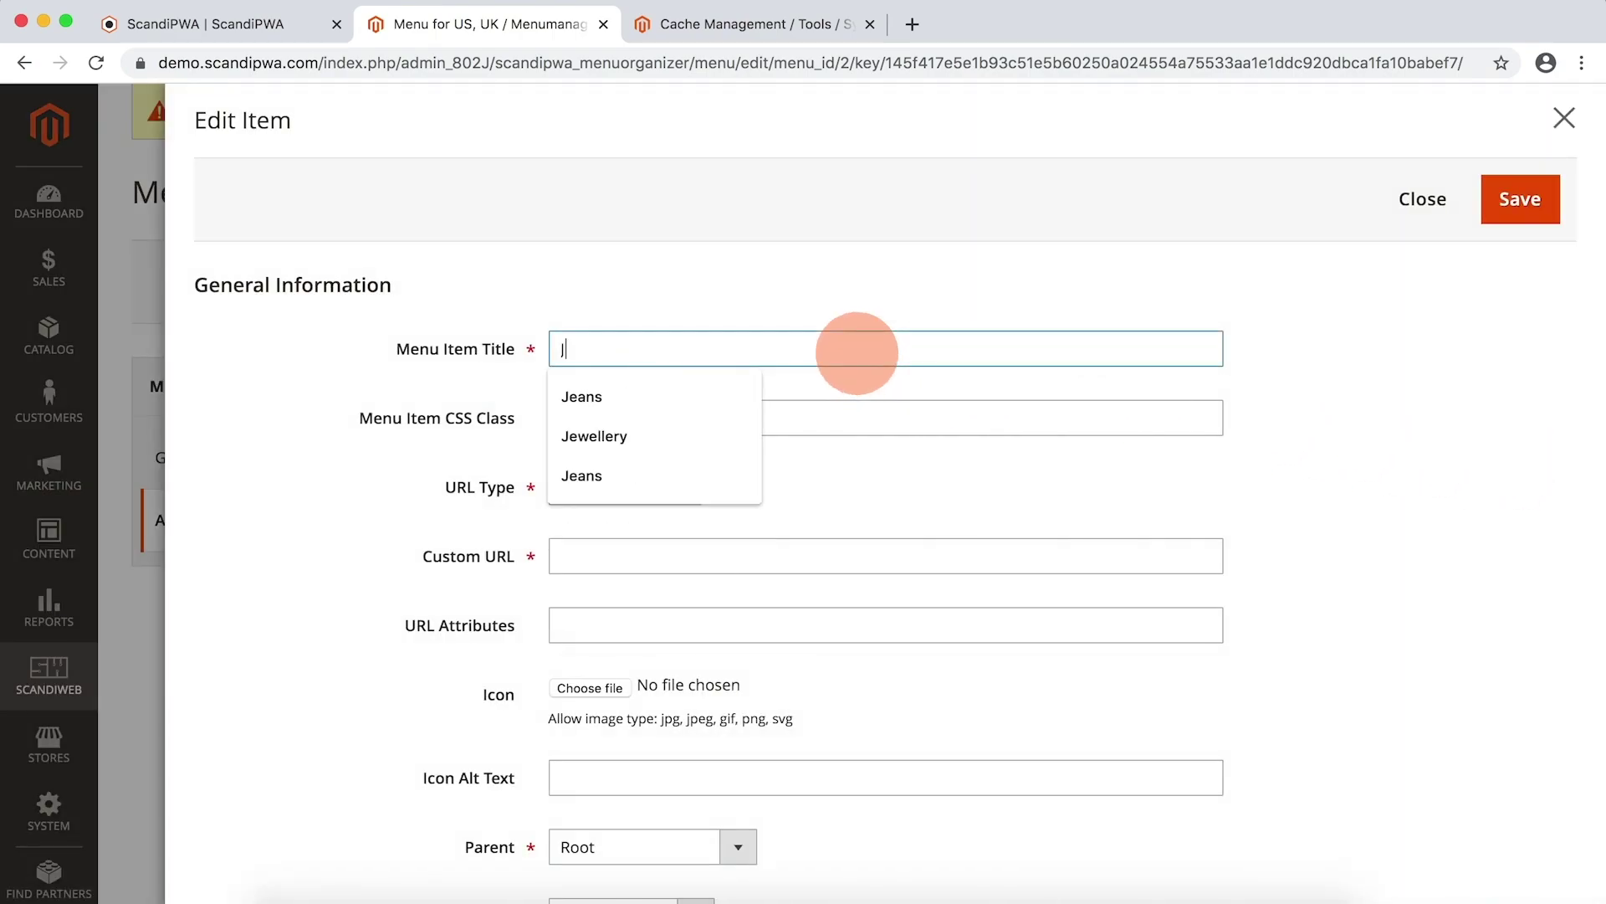
click(728, 436)
click(661, 487)
click(648, 528)
click(645, 555)
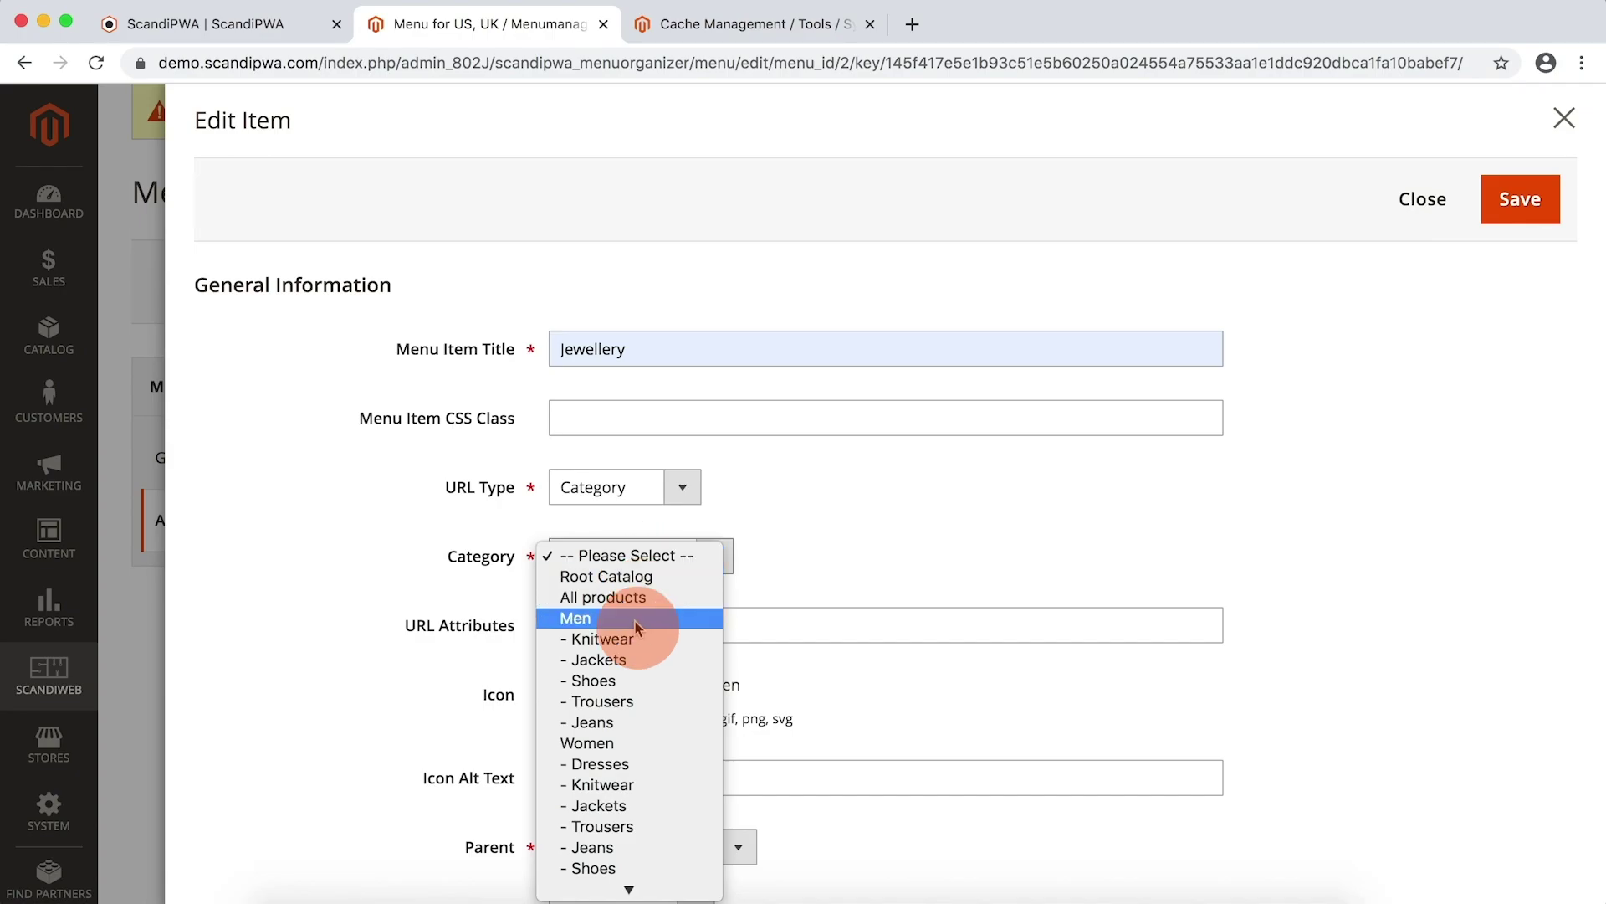
click(631, 758)
scroll(692, 620, down, 3)
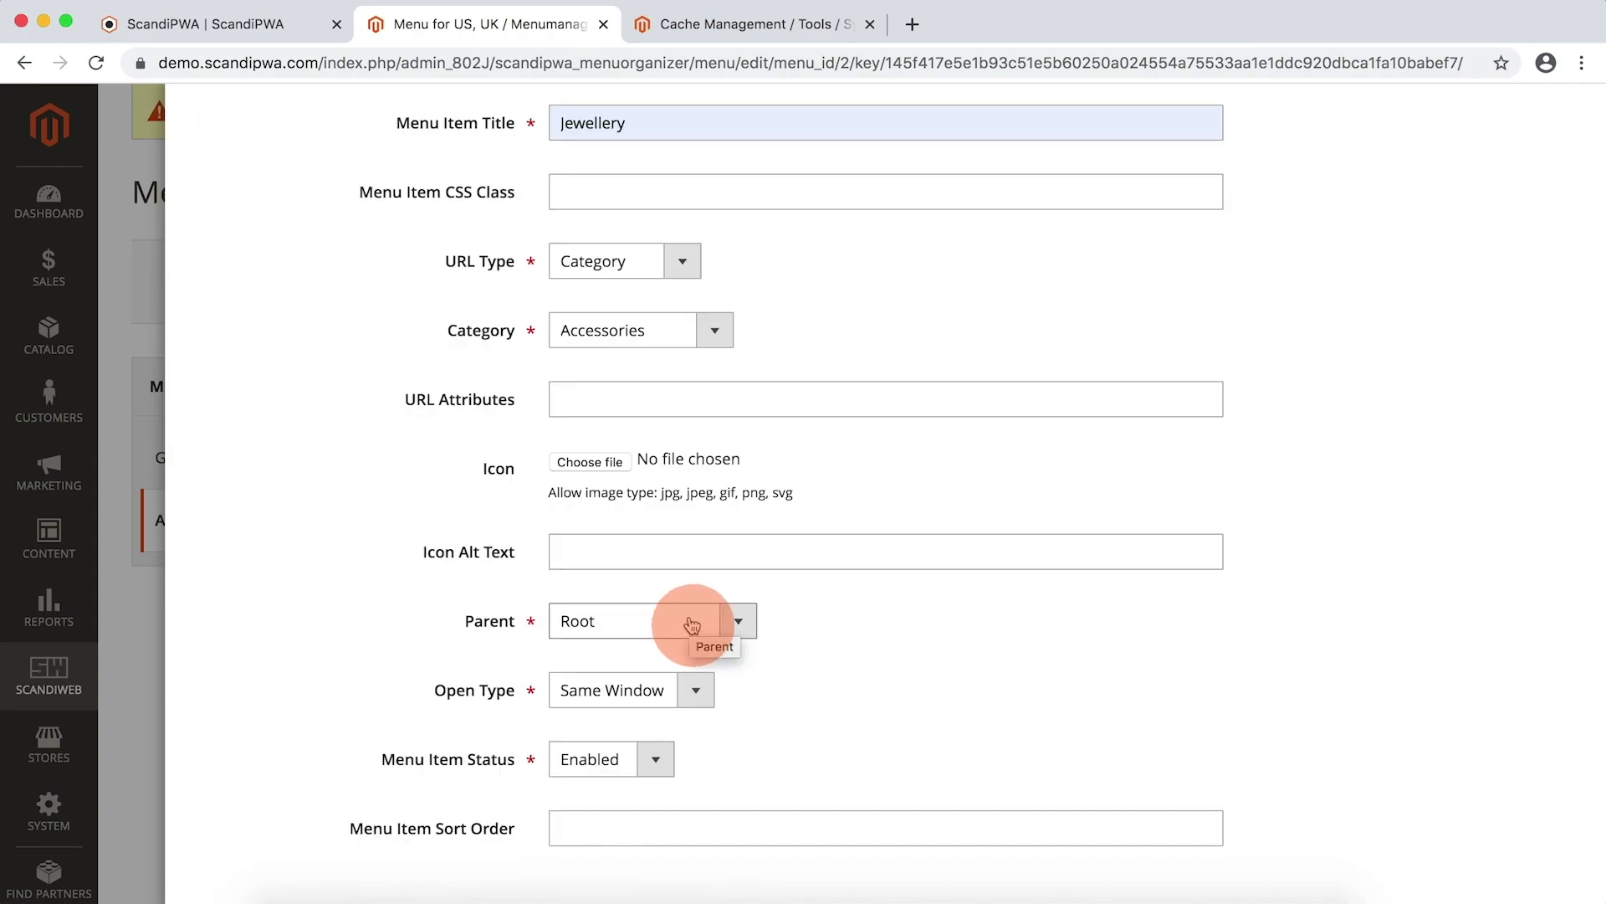
click(692, 626)
click(693, 448)
scroll(1299, 492, up, 3)
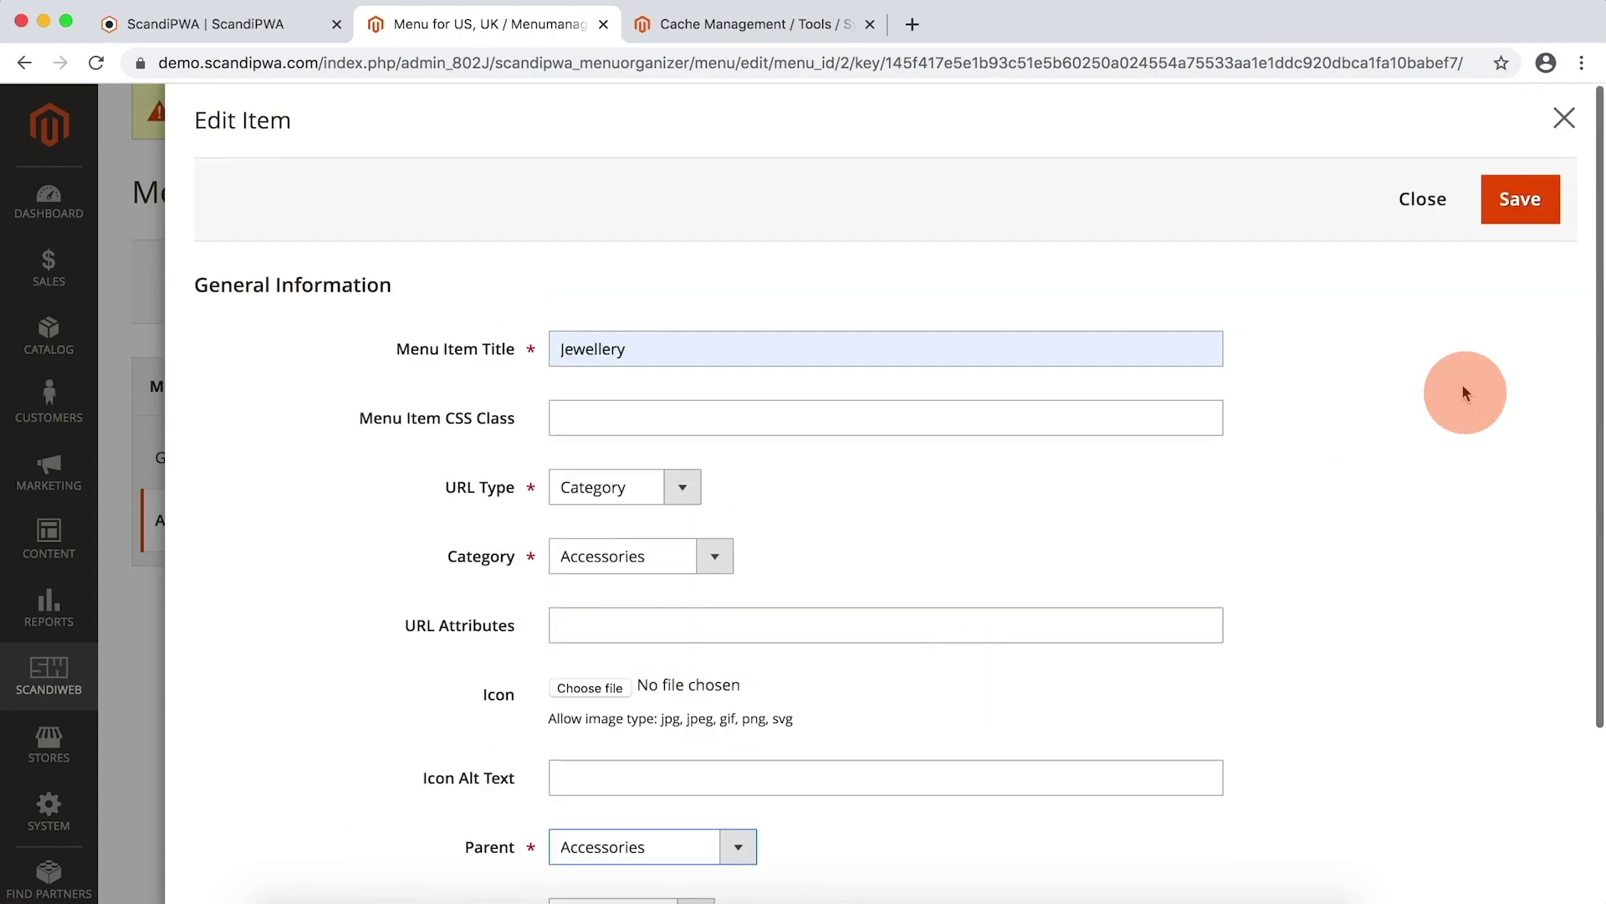
click(1537, 210)
scroll(1059, 600, down, 3)
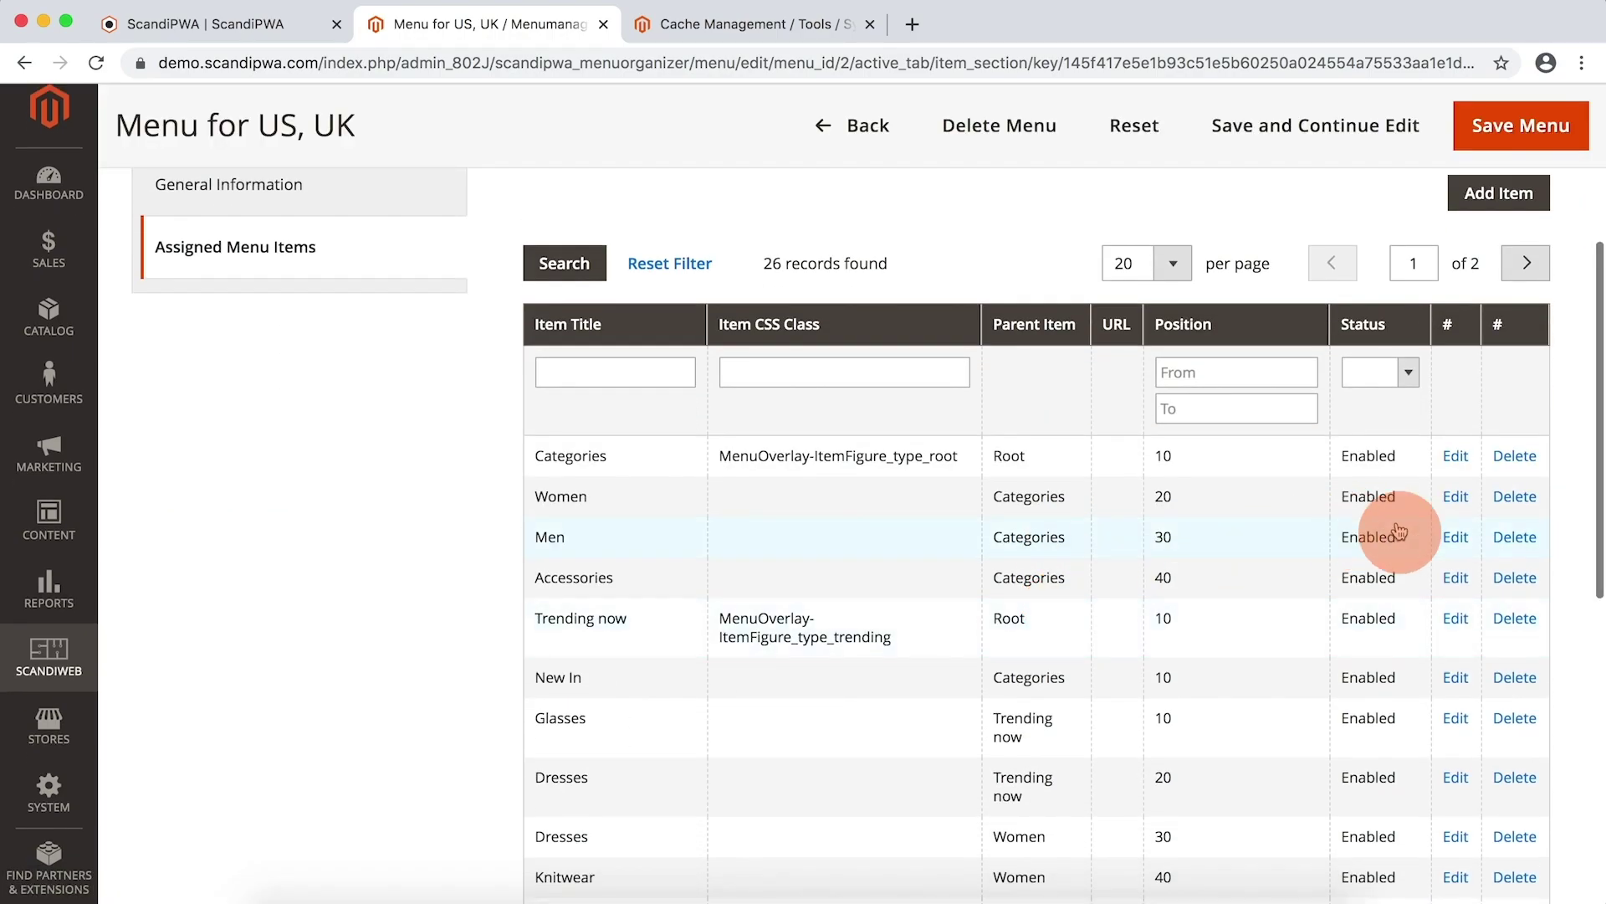
Step: Set the Men menu item's status to Disabled and save it
click(1456, 545)
click(657, 759)
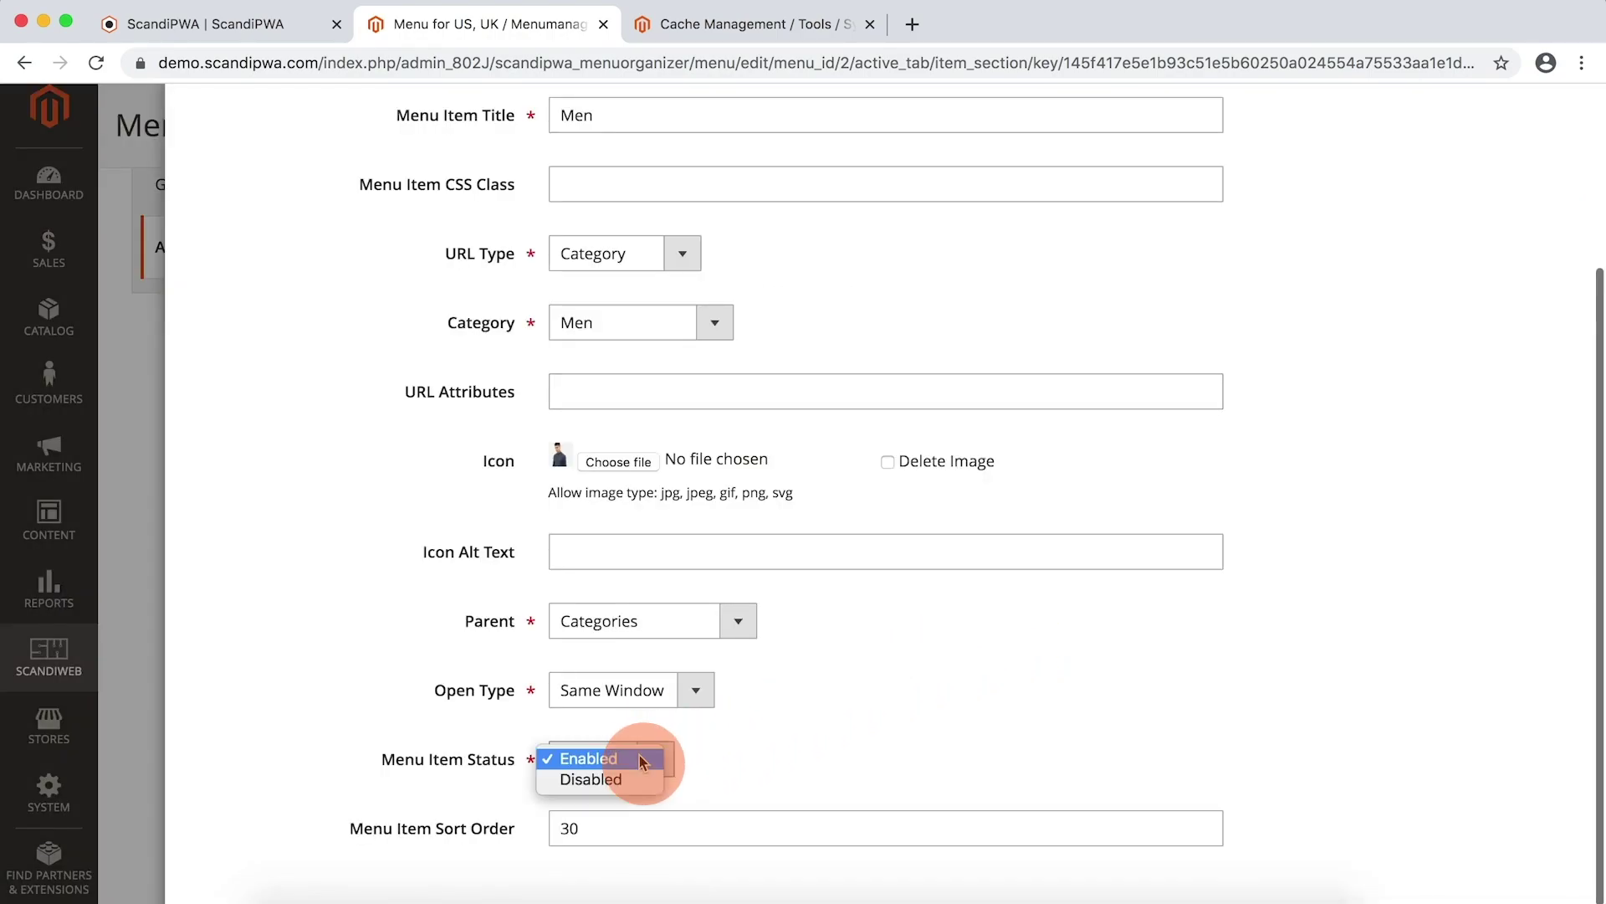
click(642, 780)
scroll(1498, 305, up, 5)
click(1516, 201)
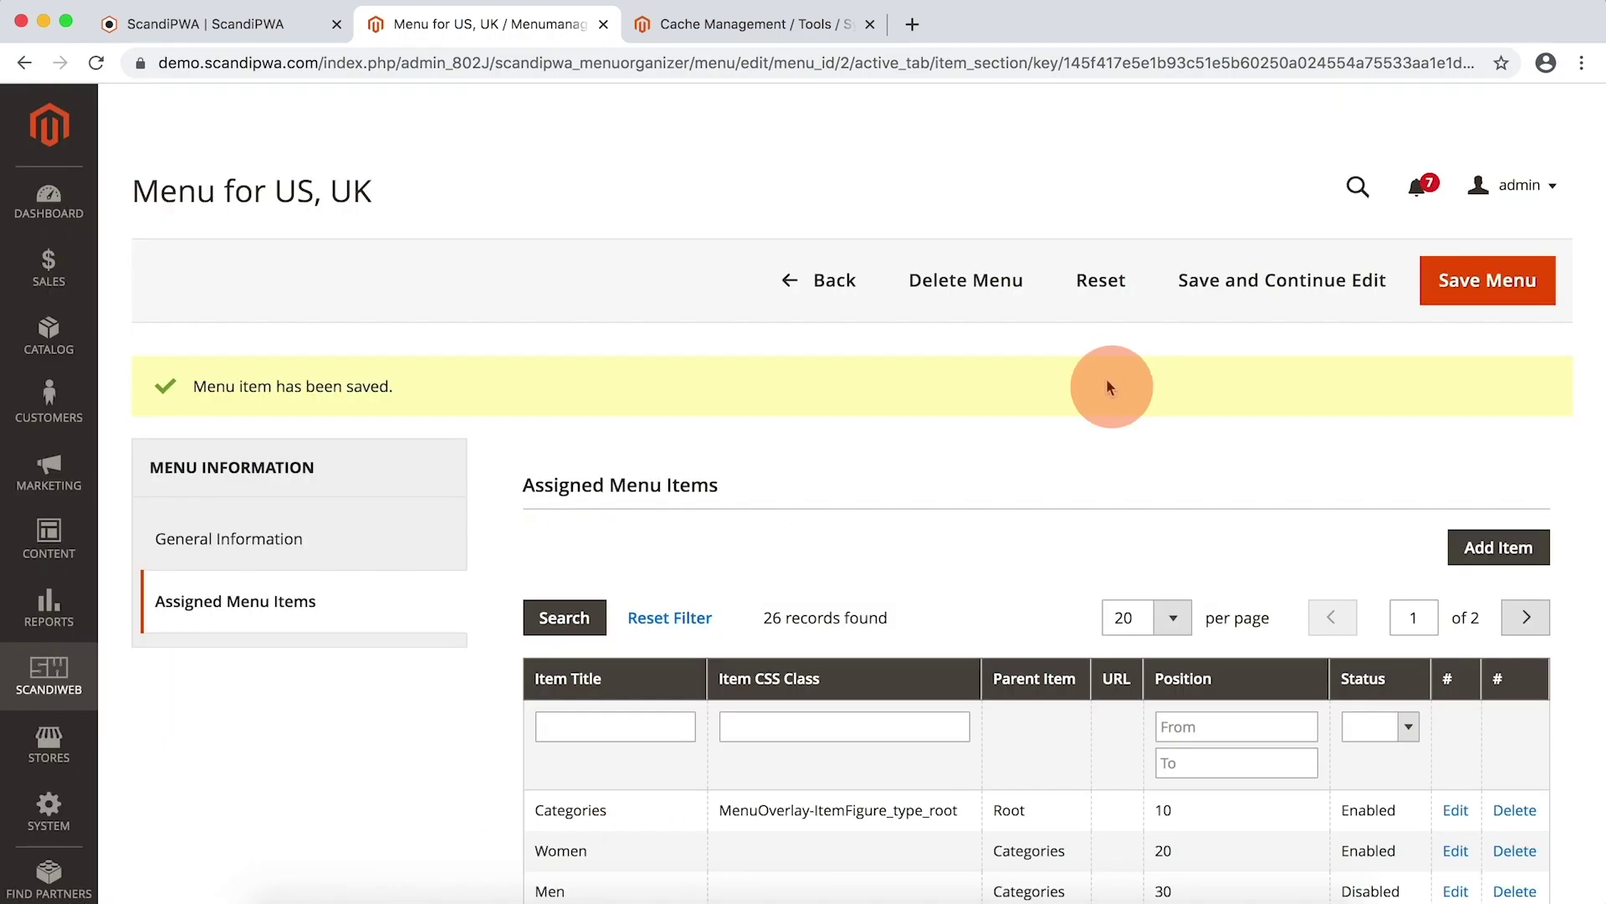
Step: Retitle New In to ScandiPWA, link it to the ScandiPWA CMS page, remove its icon, and save
scroll(1040, 576, down, 3)
scroll(1040, 575, down, 3)
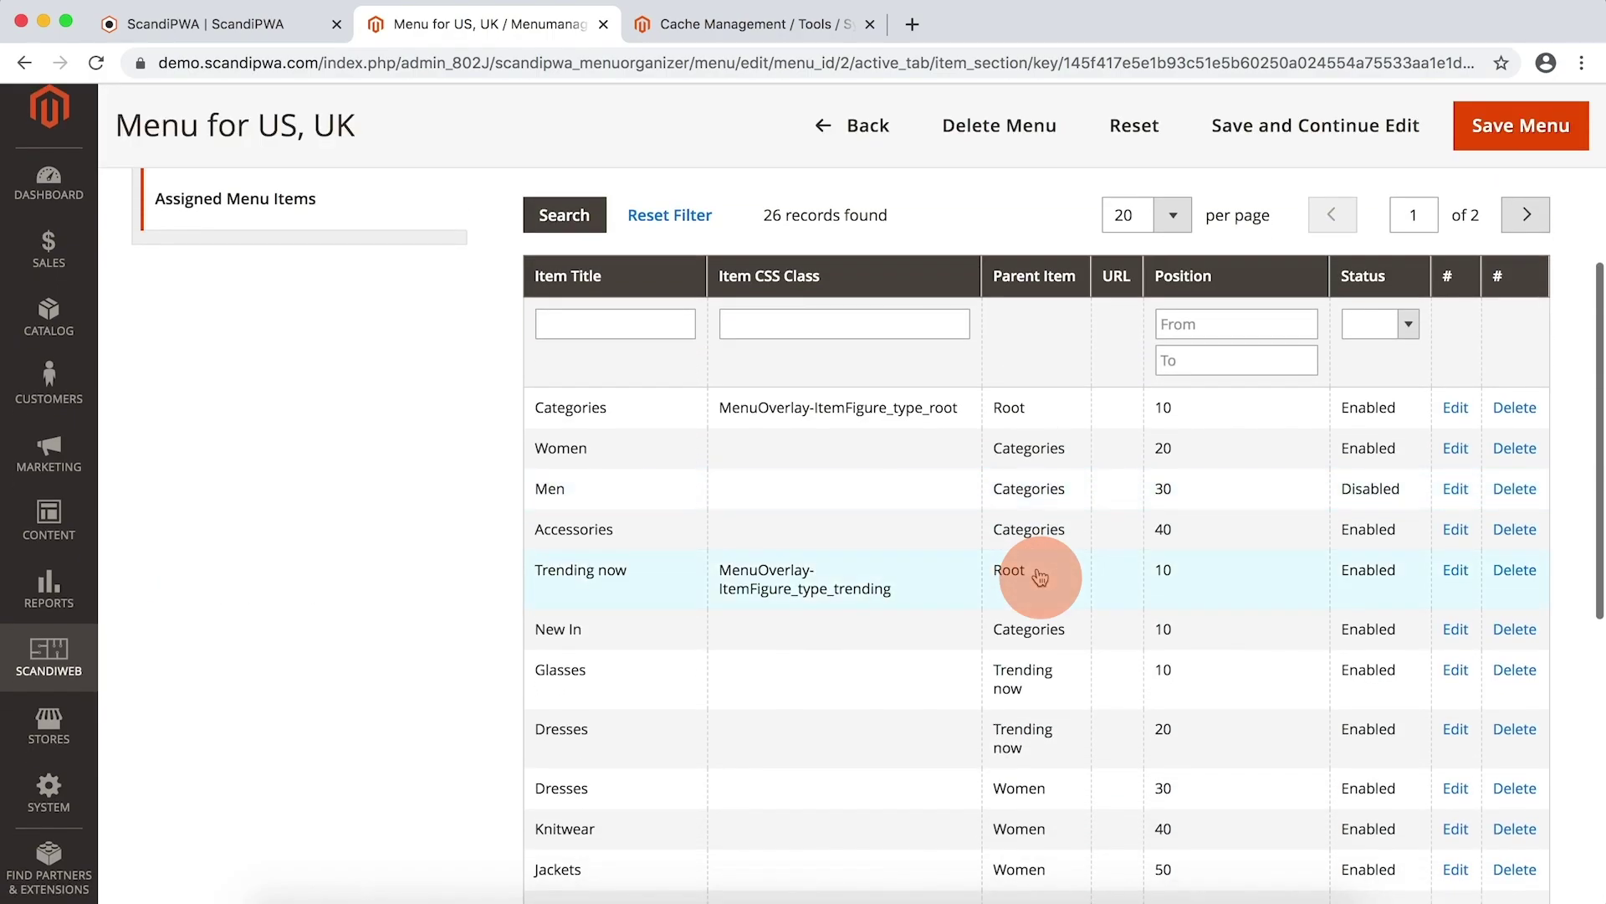
click(1454, 633)
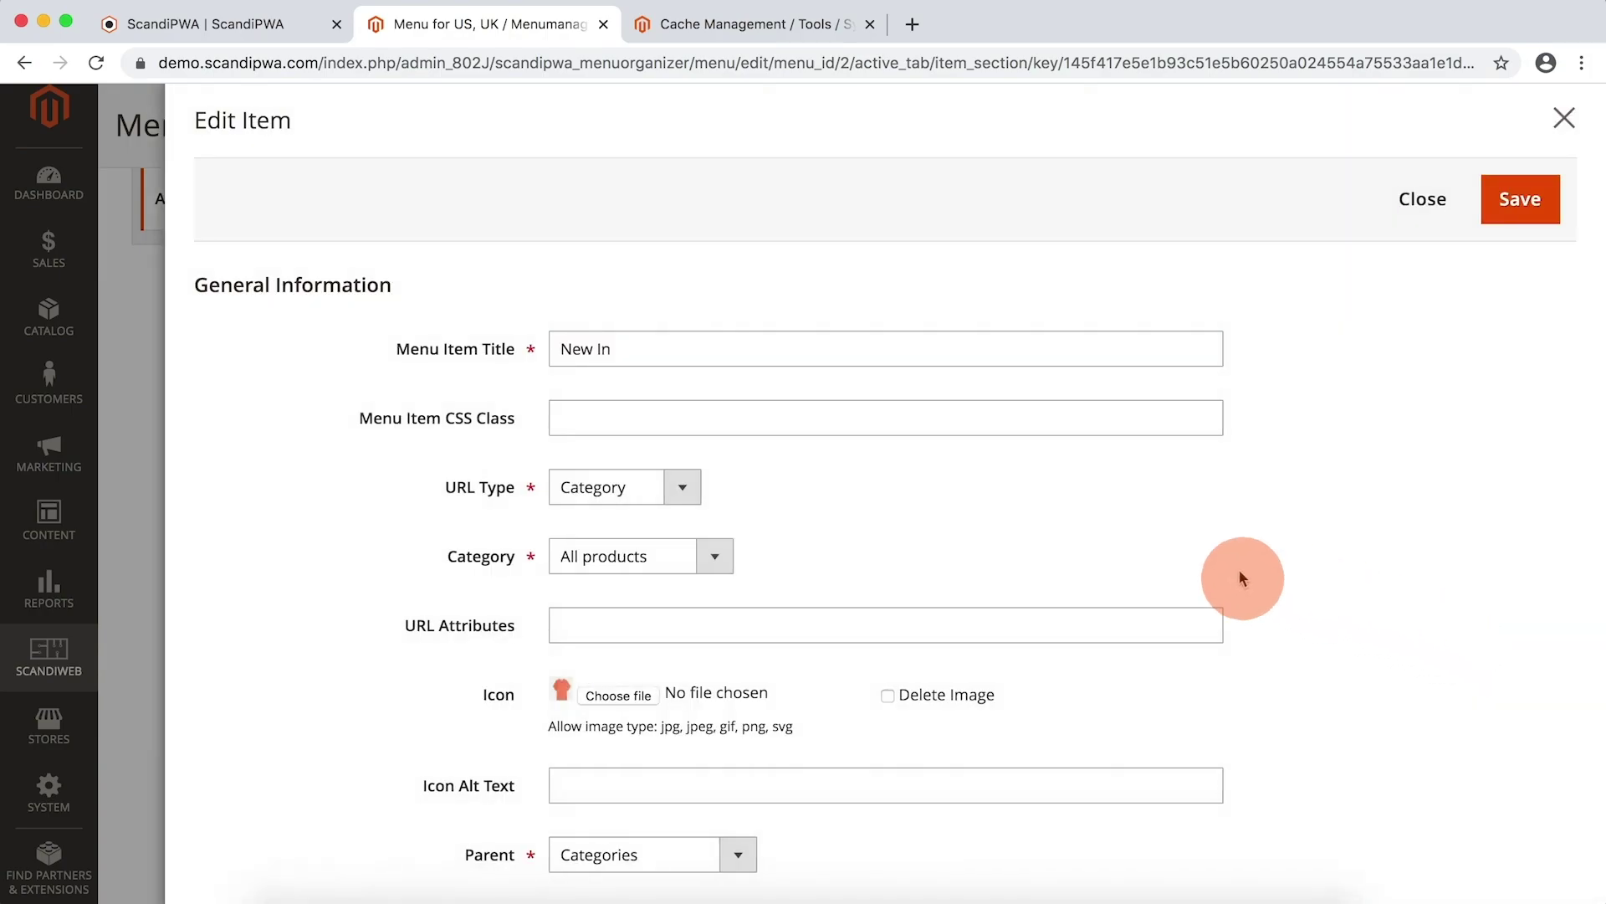
double_click(855, 340)
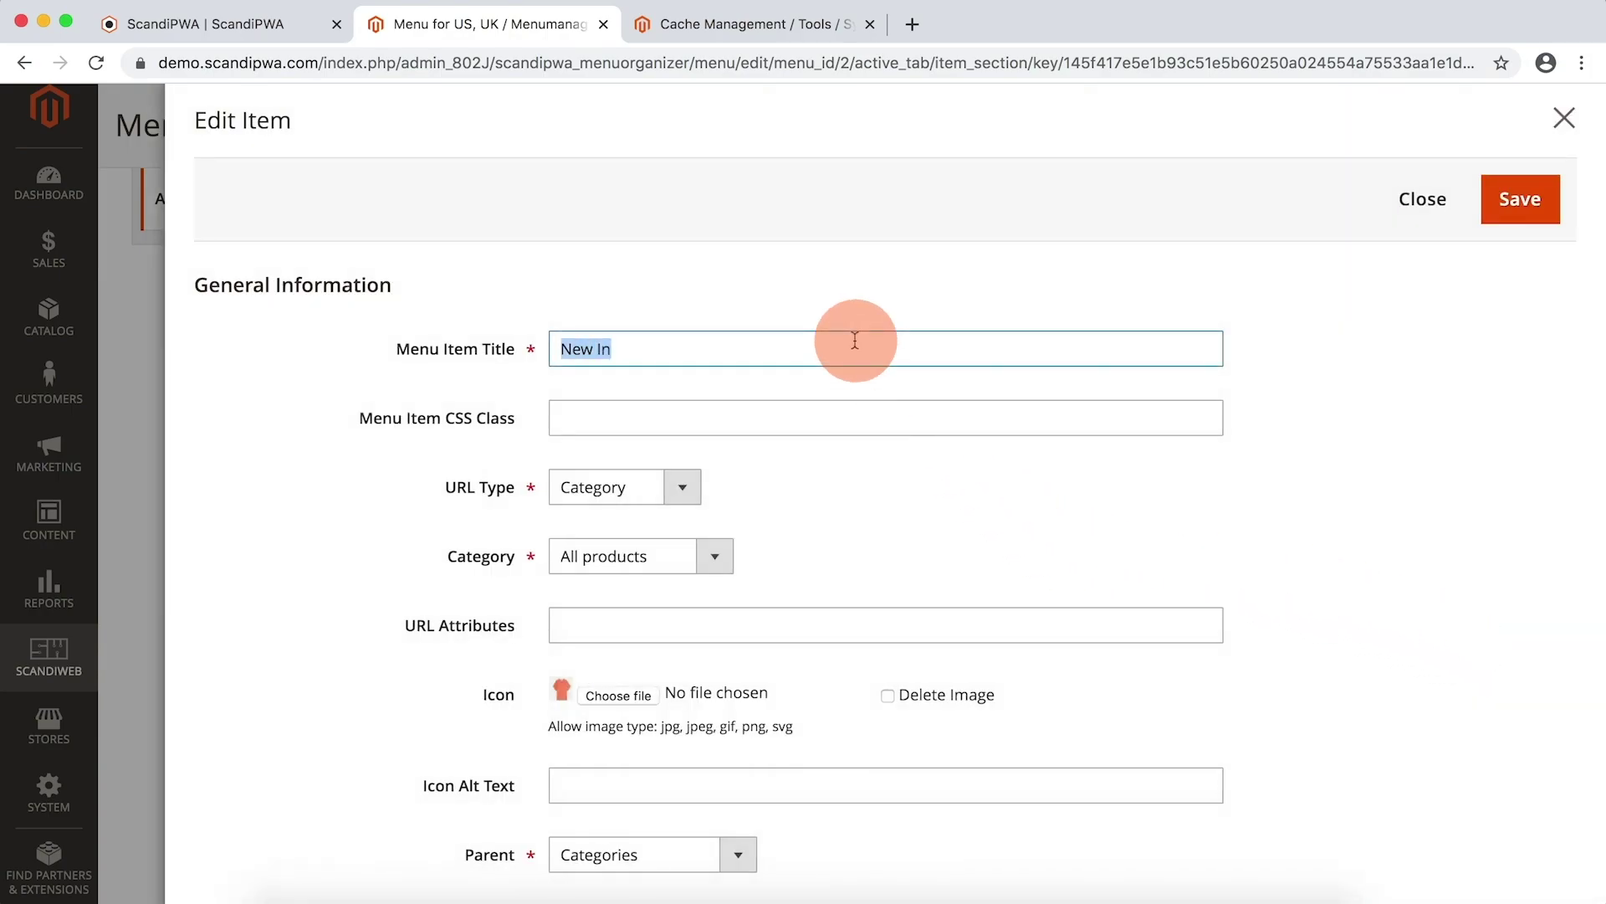
text(Scan)
click(620, 408)
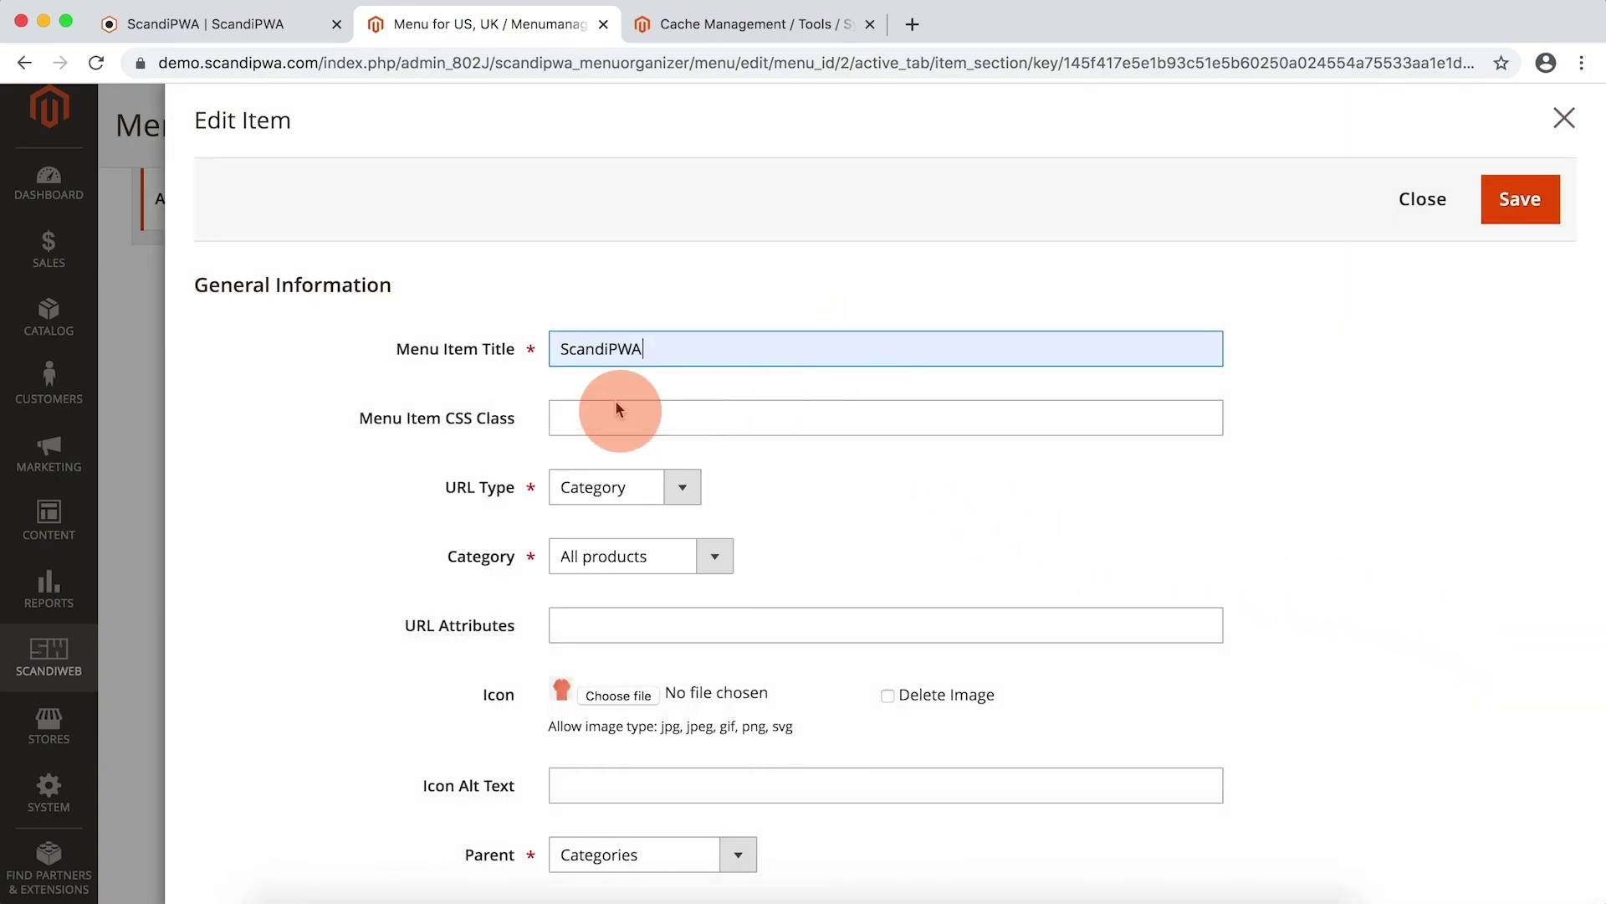
click(636, 473)
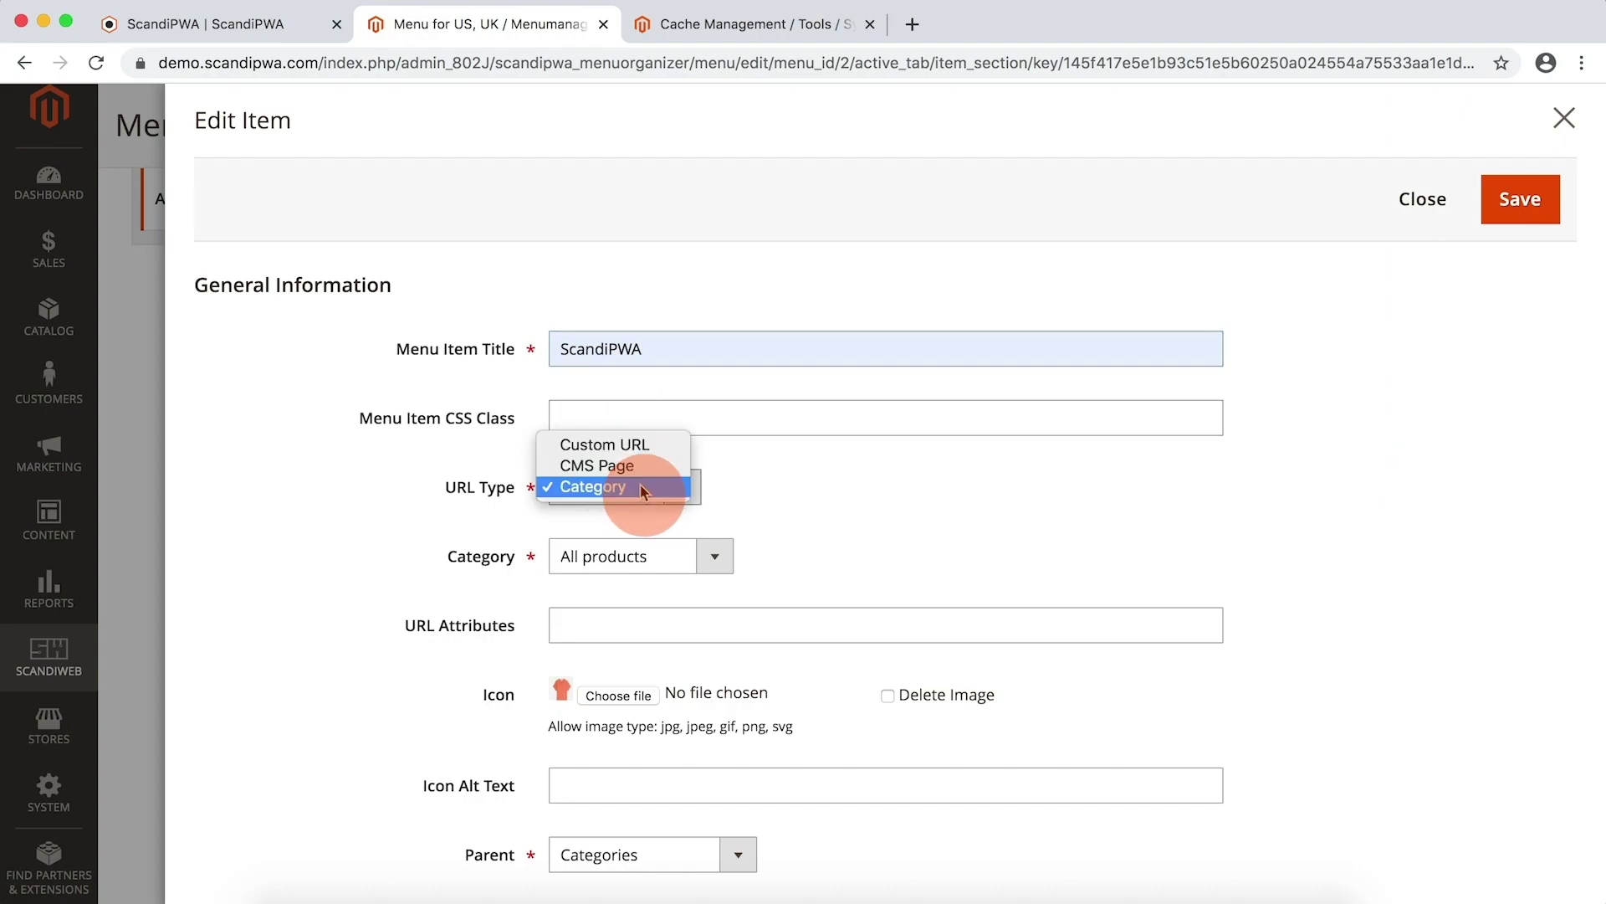
click(619, 465)
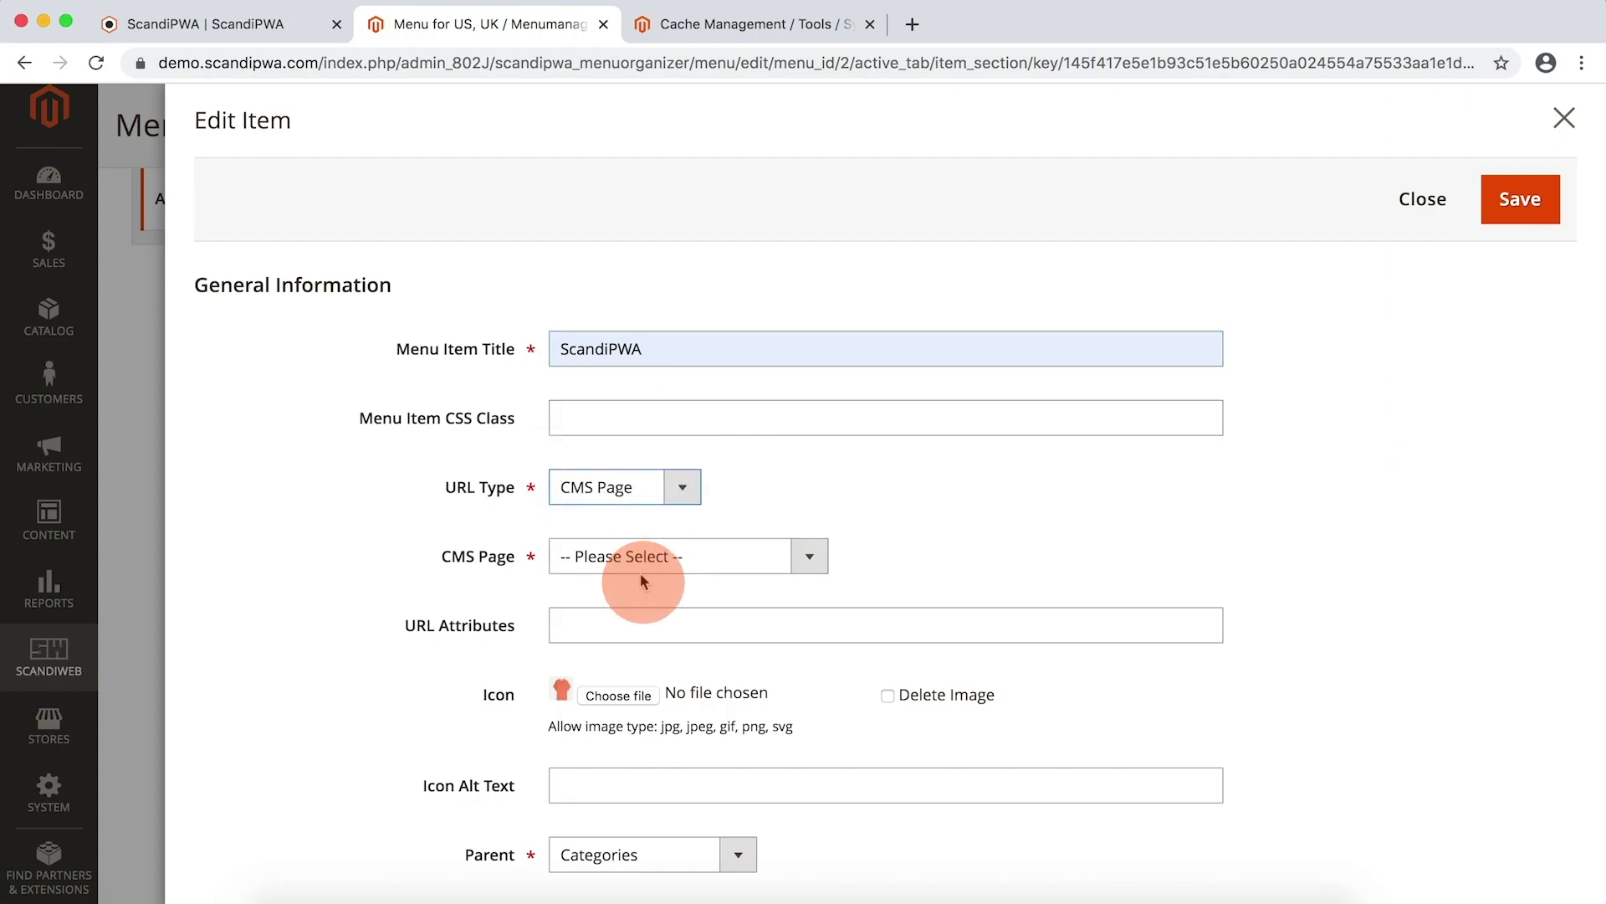
click(644, 559)
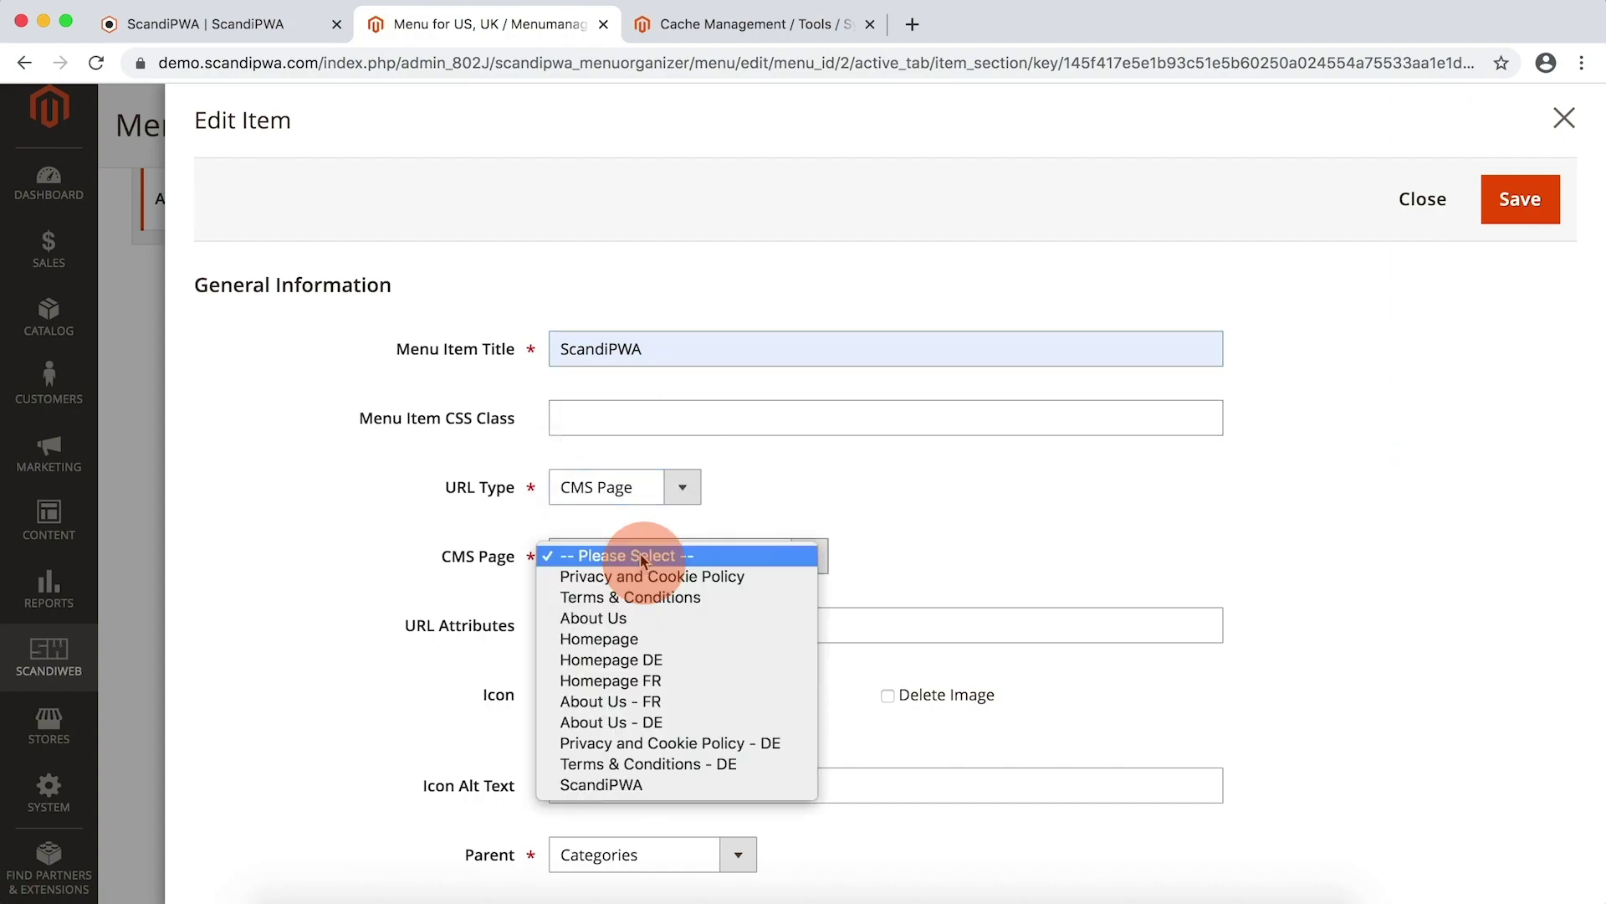
click(638, 787)
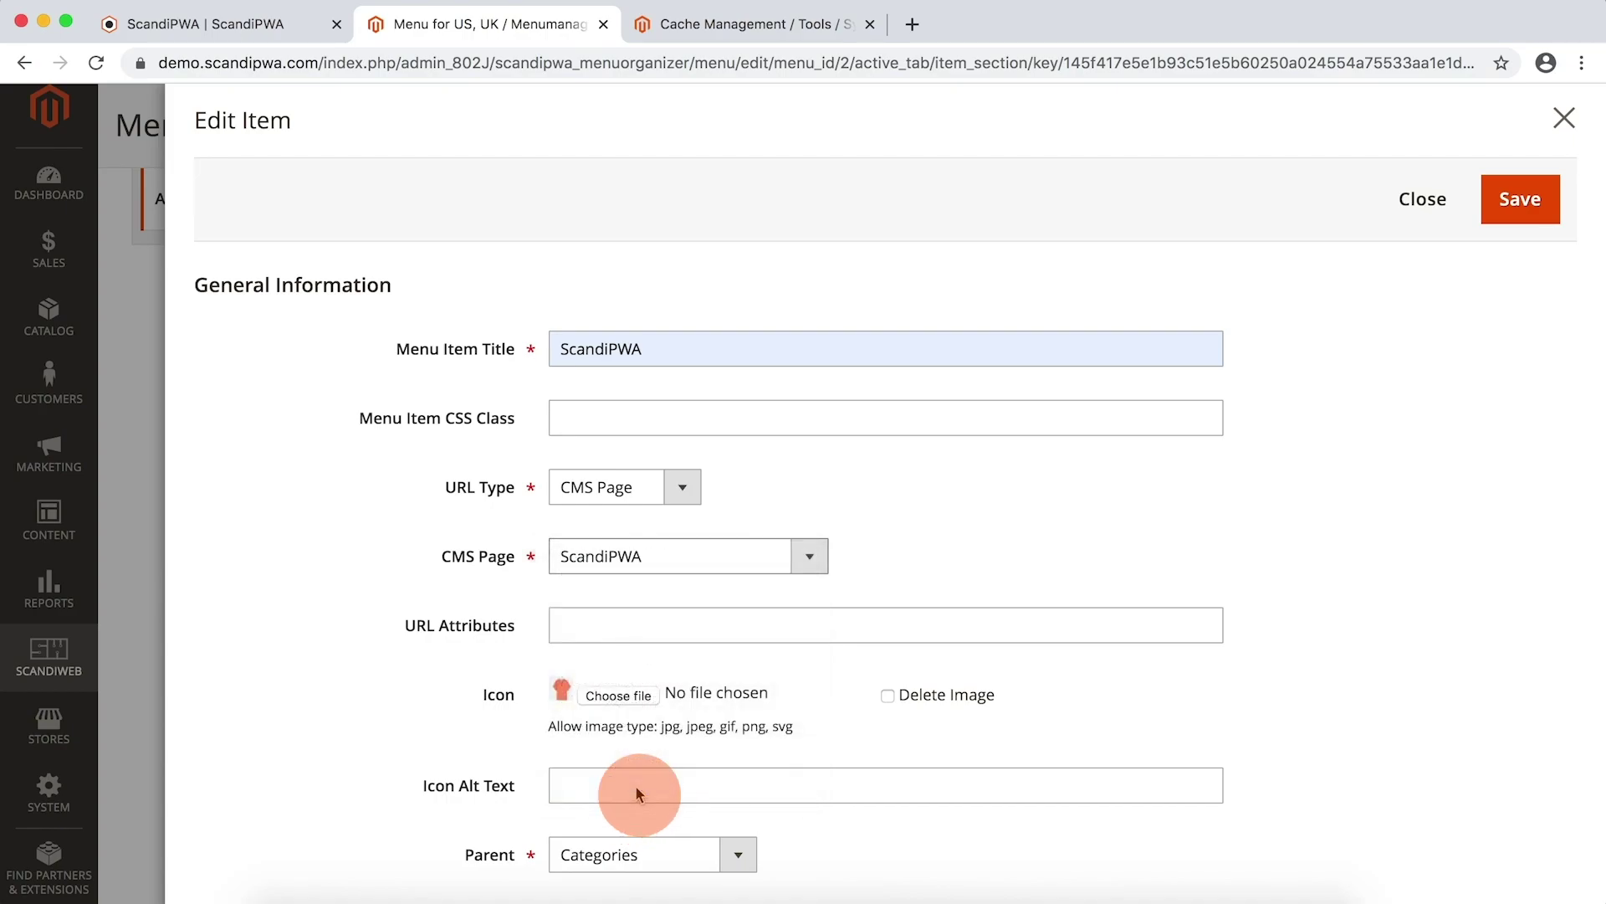
click(888, 695)
click(1521, 199)
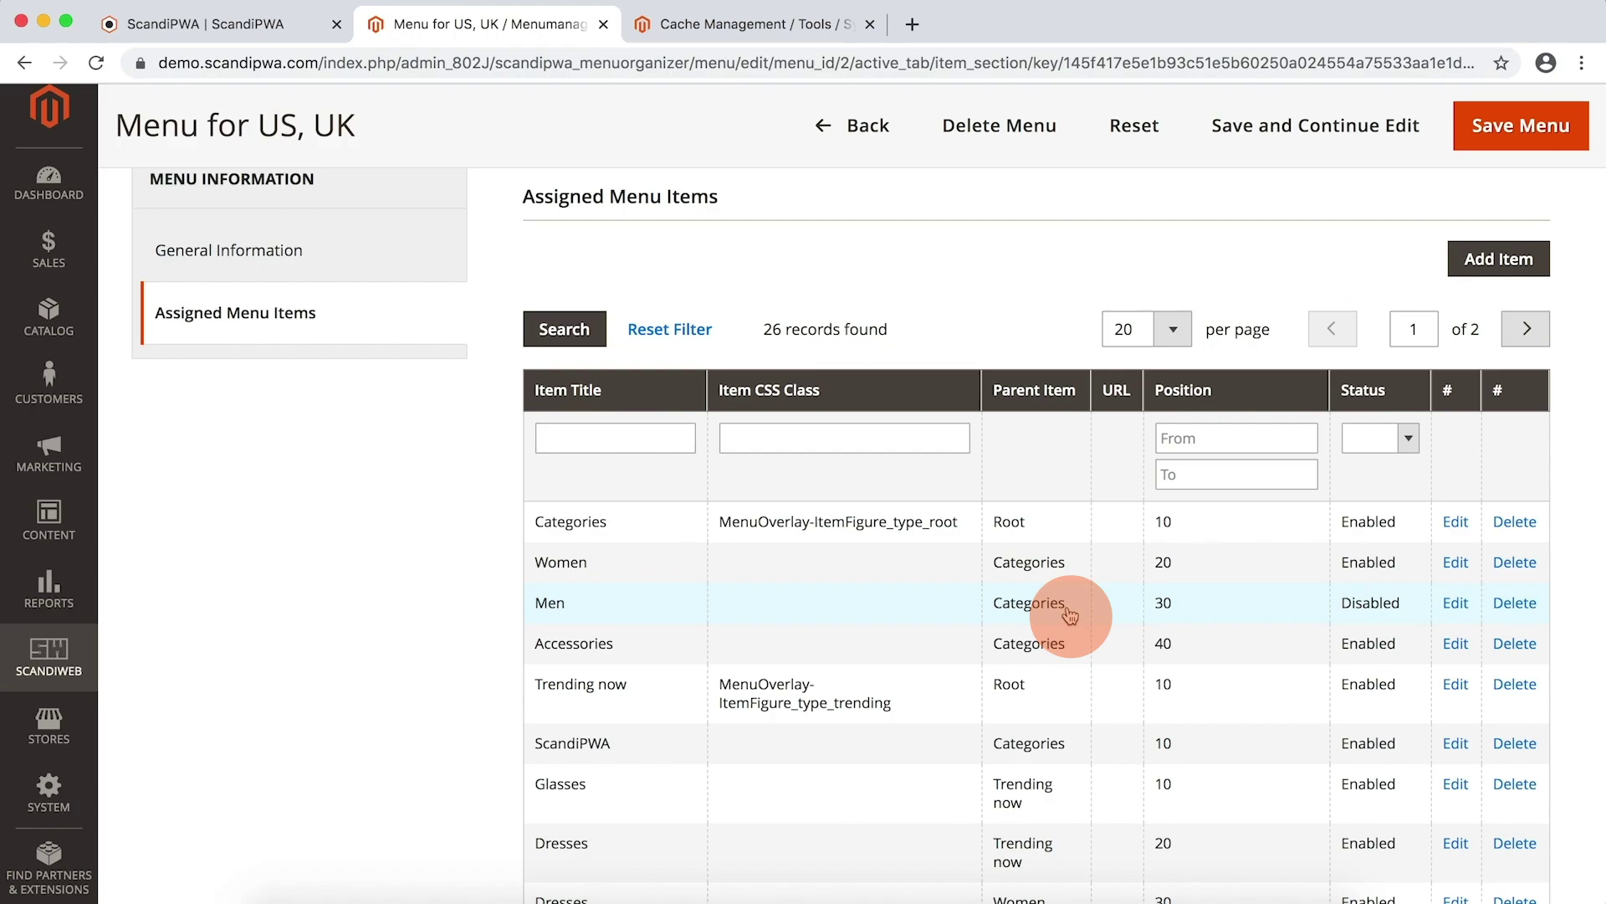
Step: Re-save the Accessories menu item without changes
scroll(1071, 616, down, 2)
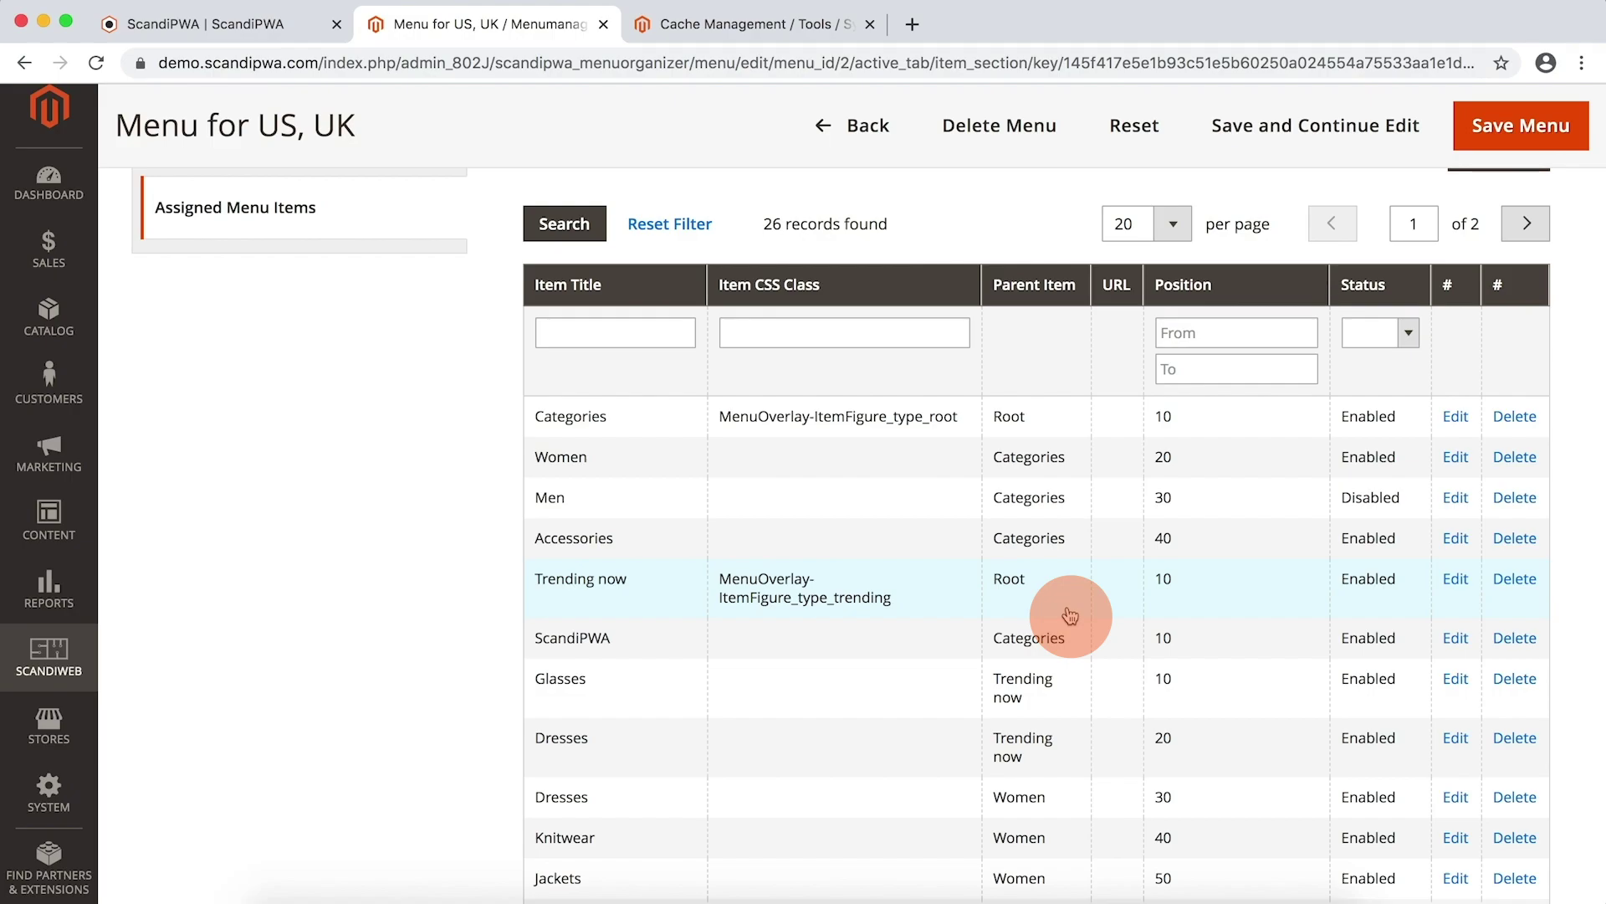
scroll(1219, 649, down, 3)
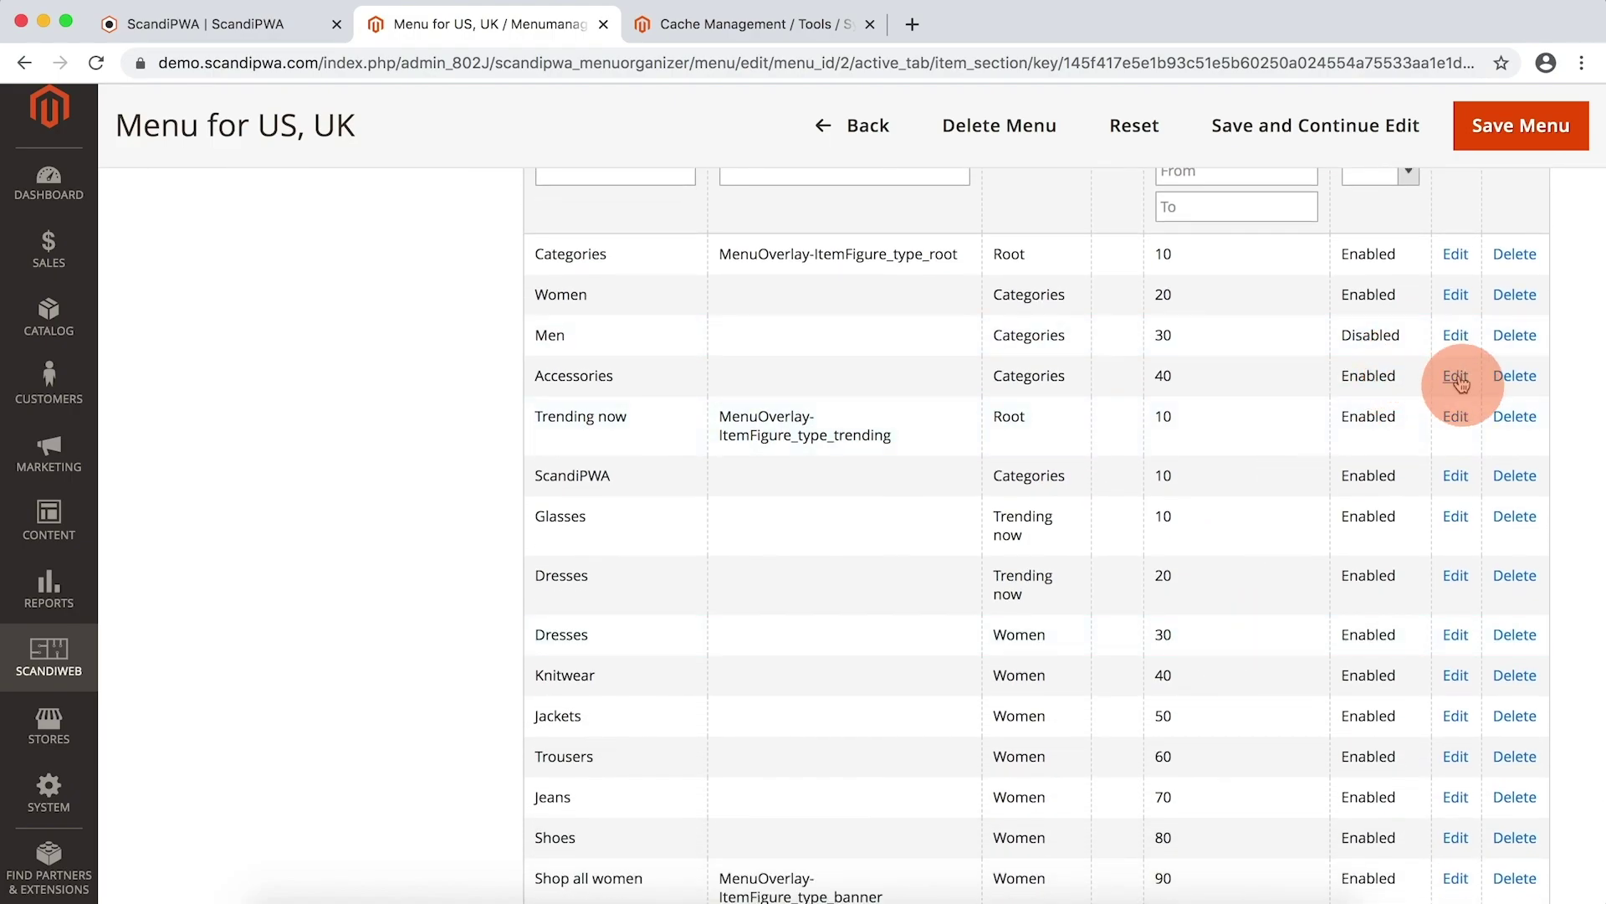
click(1455, 373)
scroll(686, 625, down, 4)
scroll(1308, 519, up, 5)
click(1520, 199)
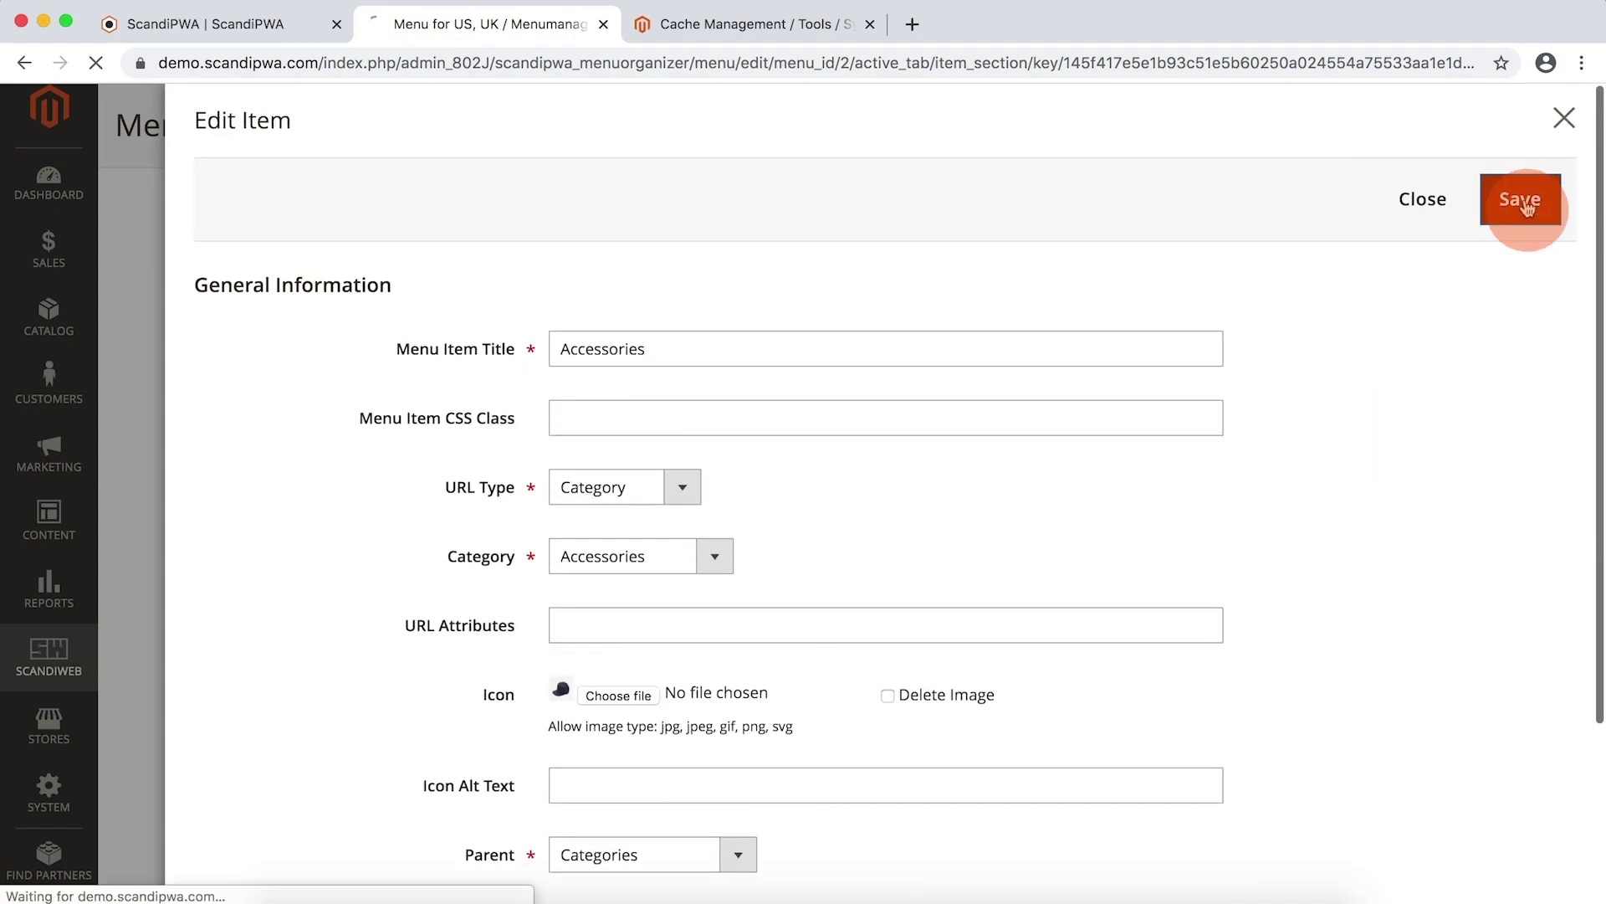
Step: Save the US, UK menu, then reload the ScandiPWA storefront tab
click(1537, 132)
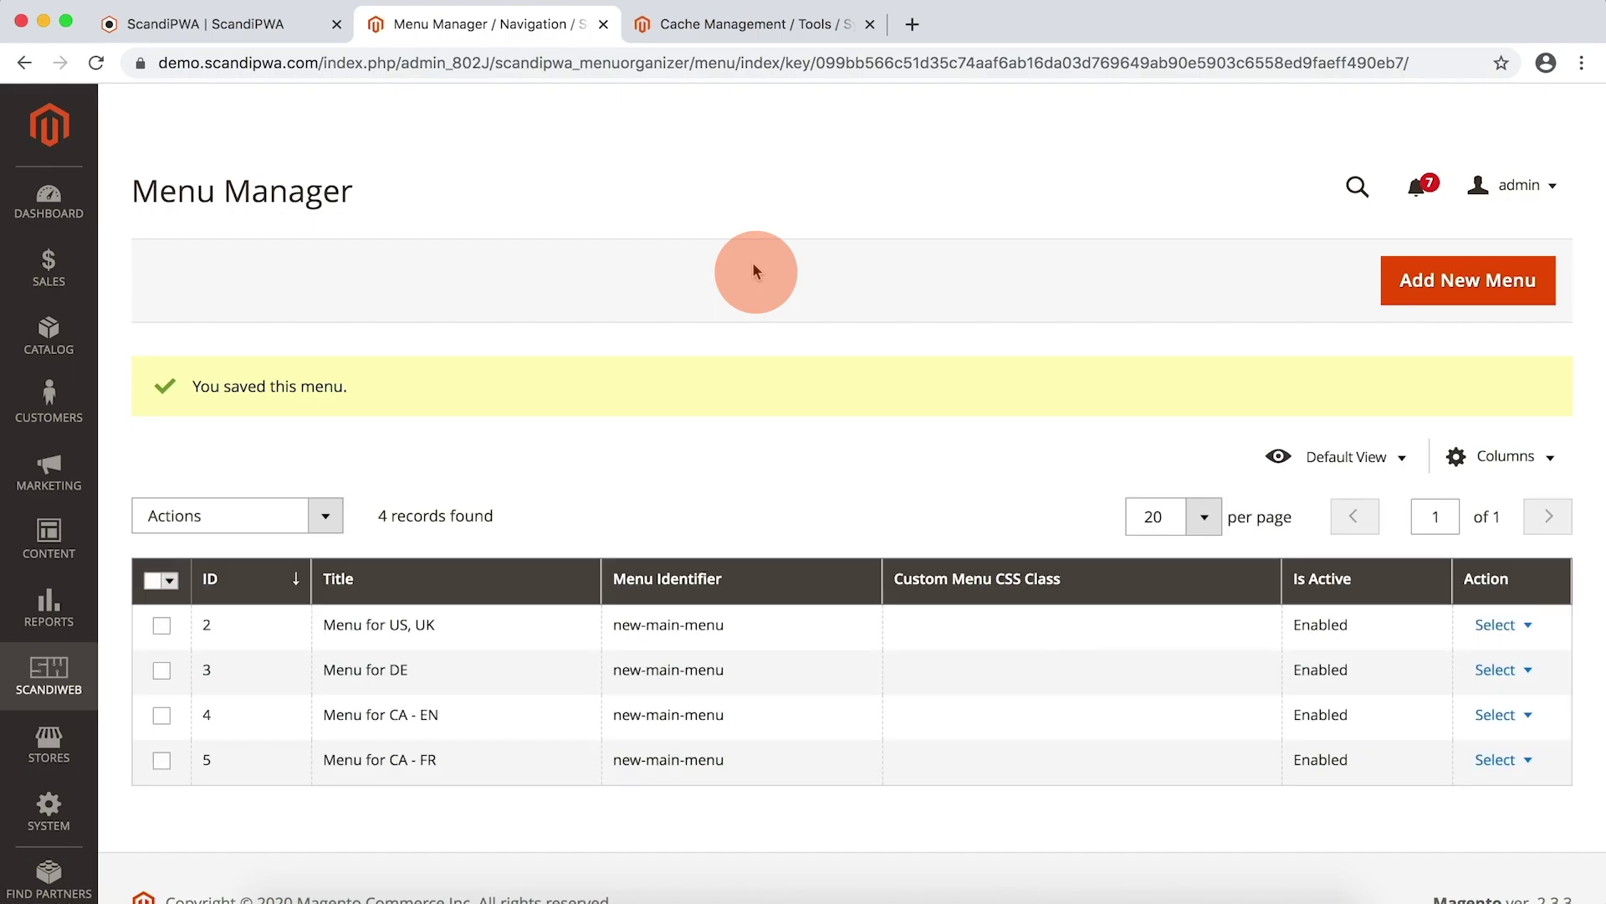
click(308, 18)
click(330, 292)
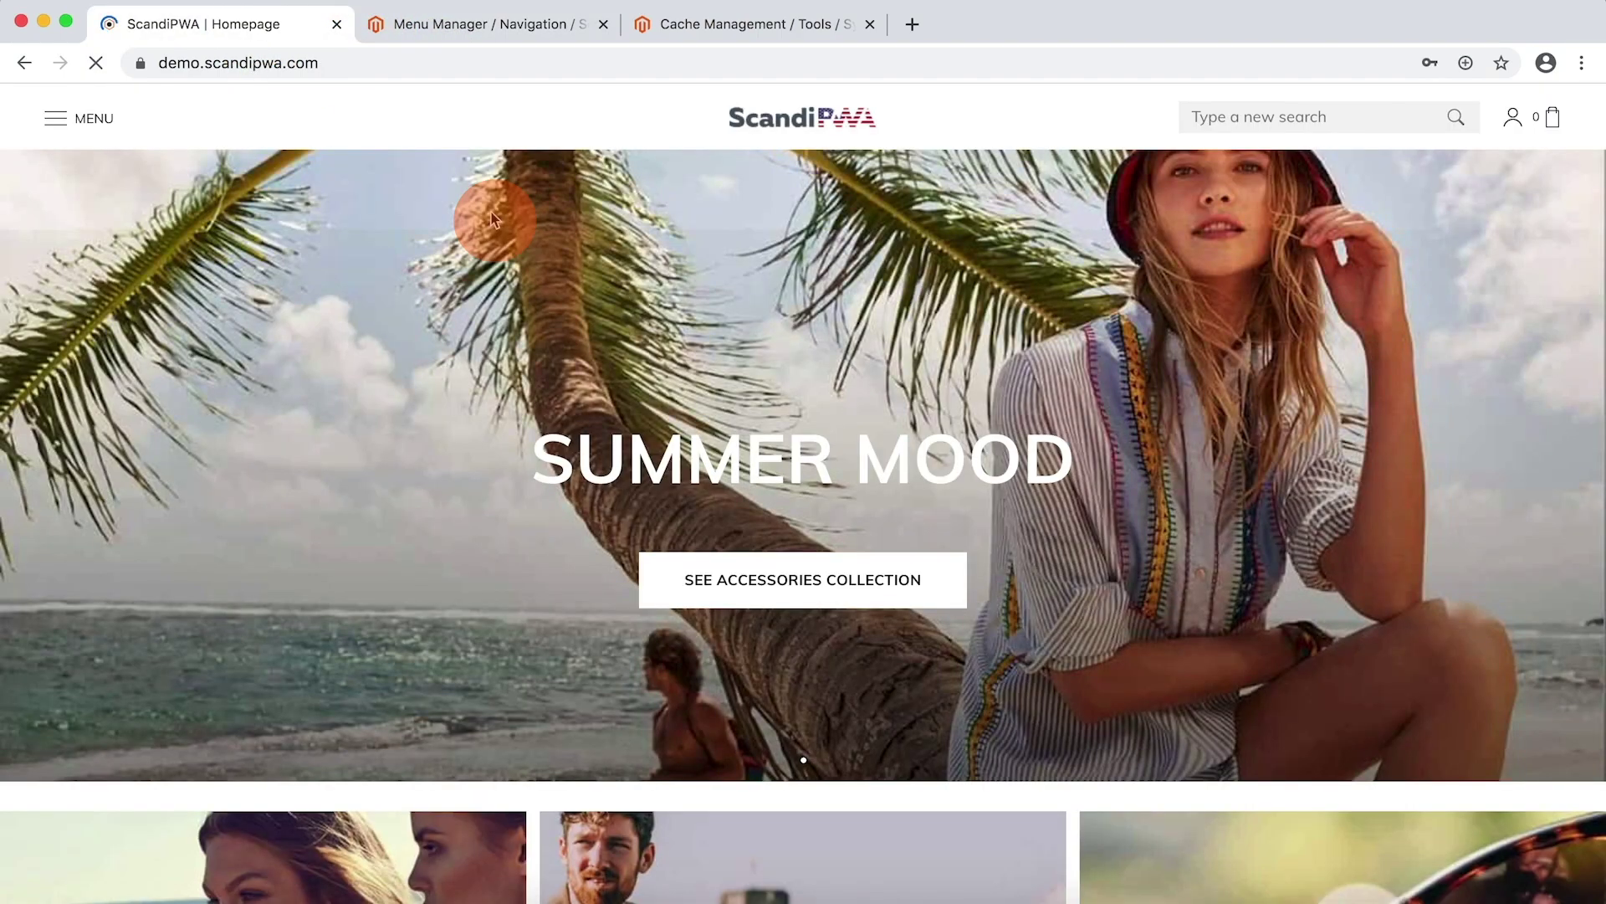
Step: Open the SCANDIPWA page from the storefront menu, then check Women and Accessories subcategories for Jewellery
click(69, 145)
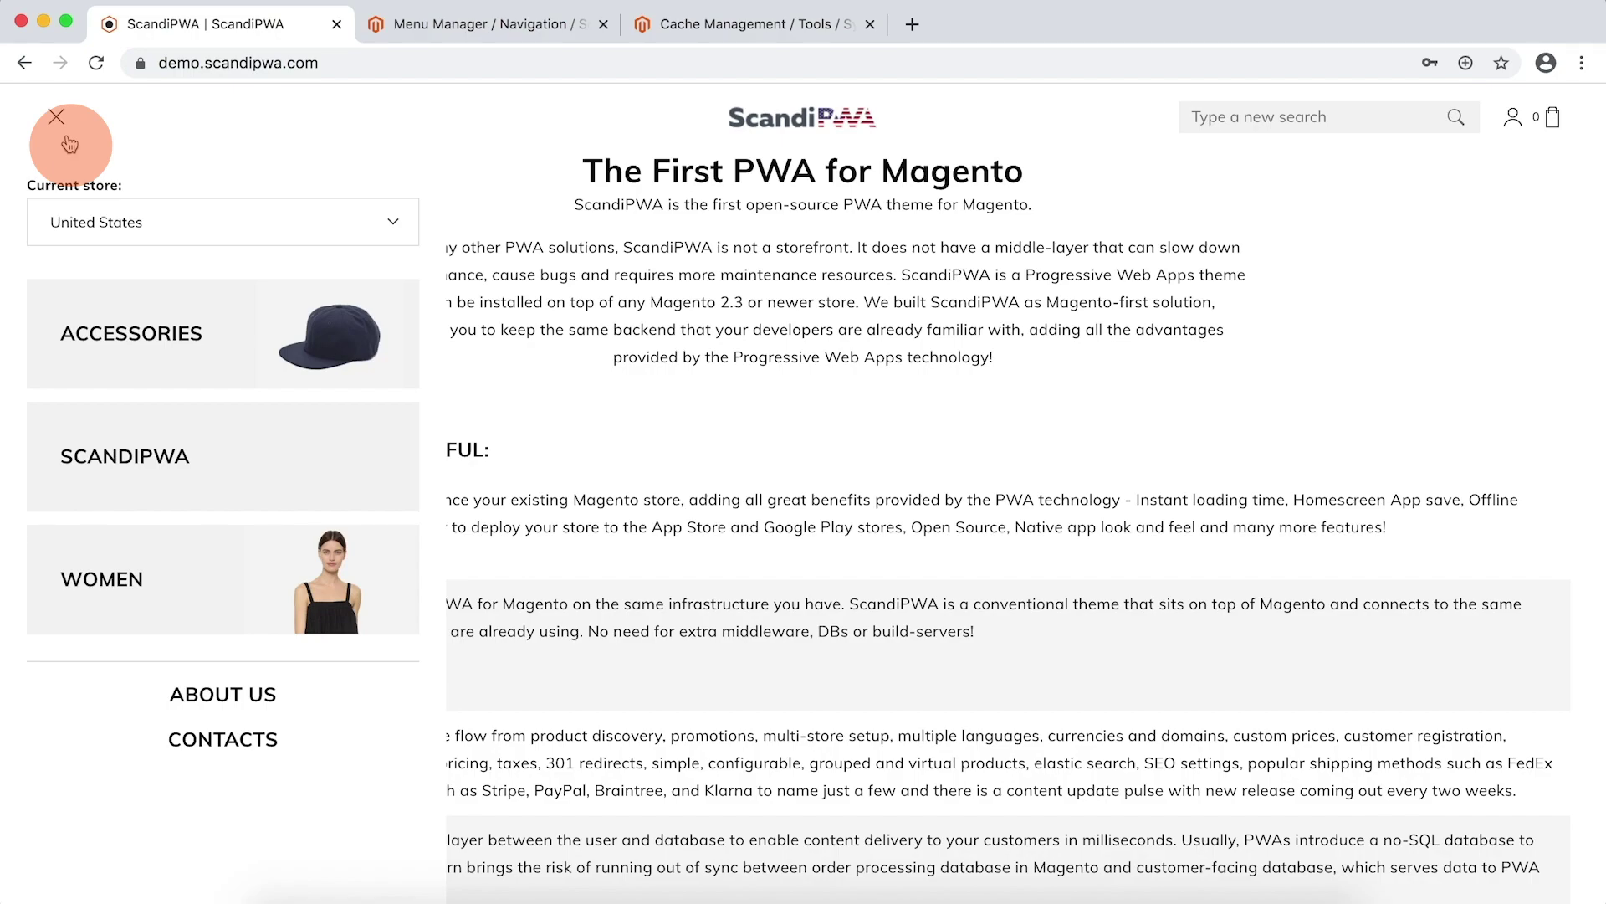
click(124, 478)
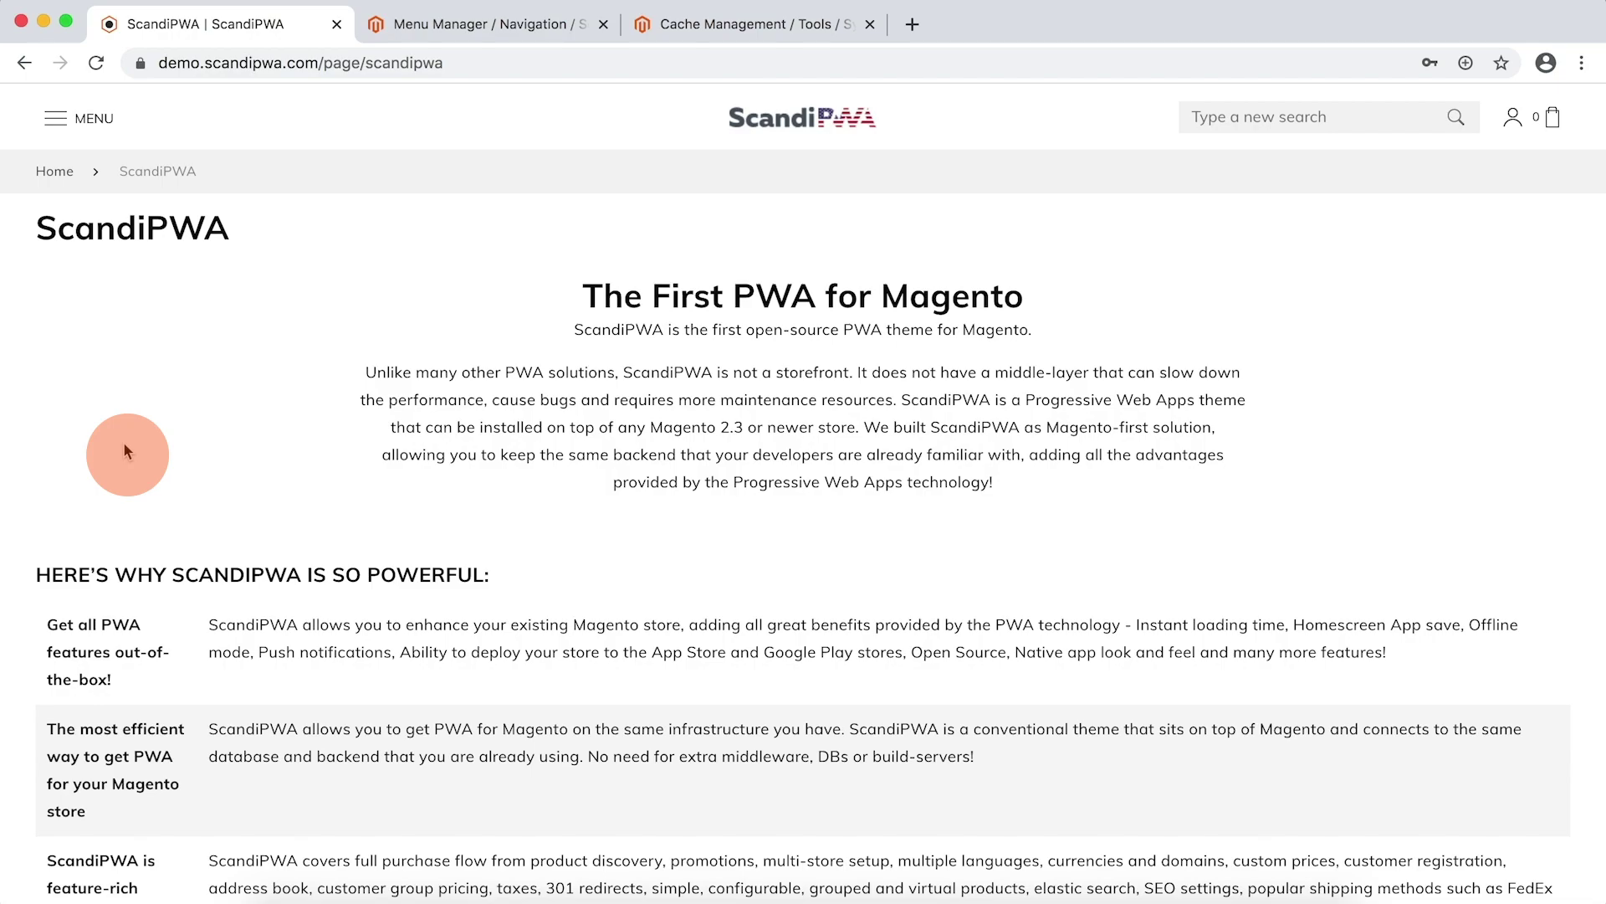
click(81, 124)
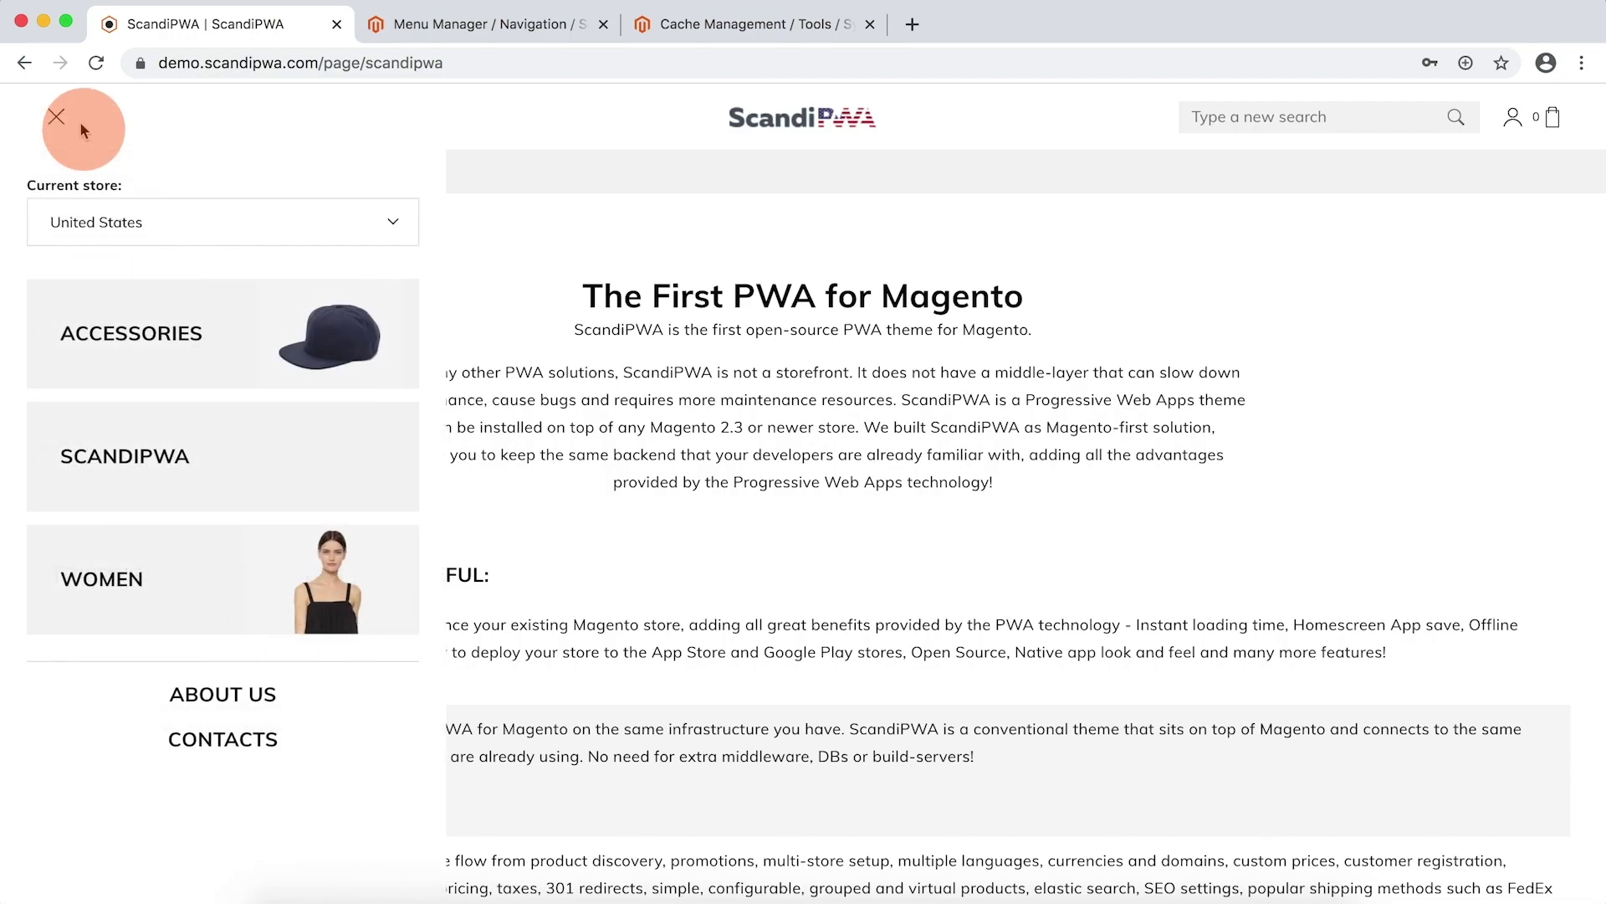
mouse_move(182, 587)
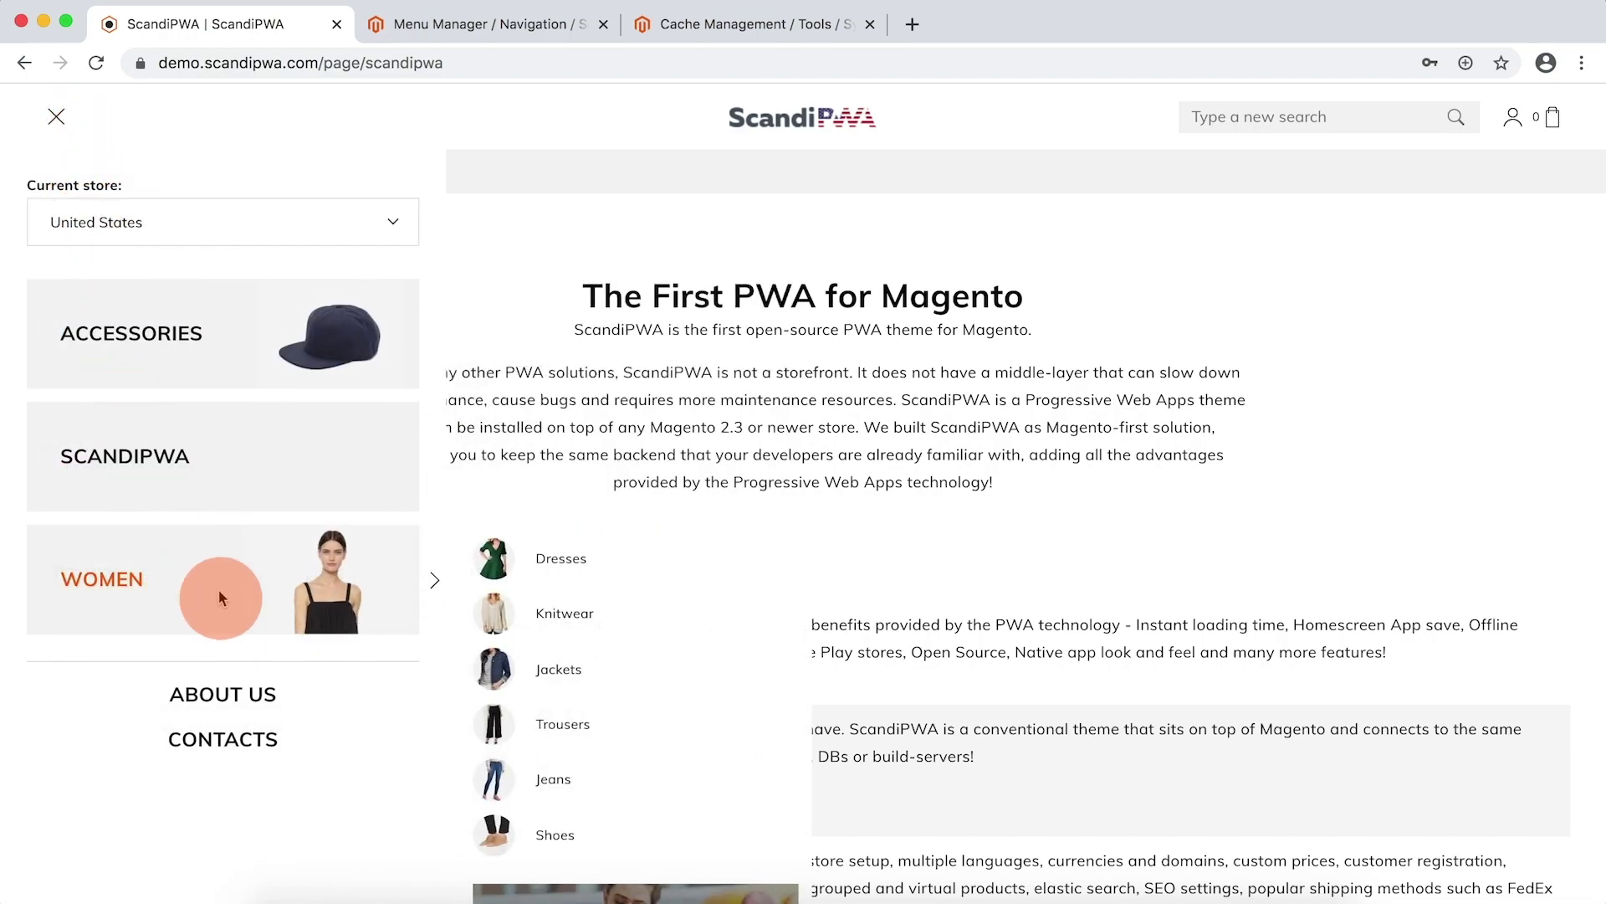
mouse_move(339, 368)
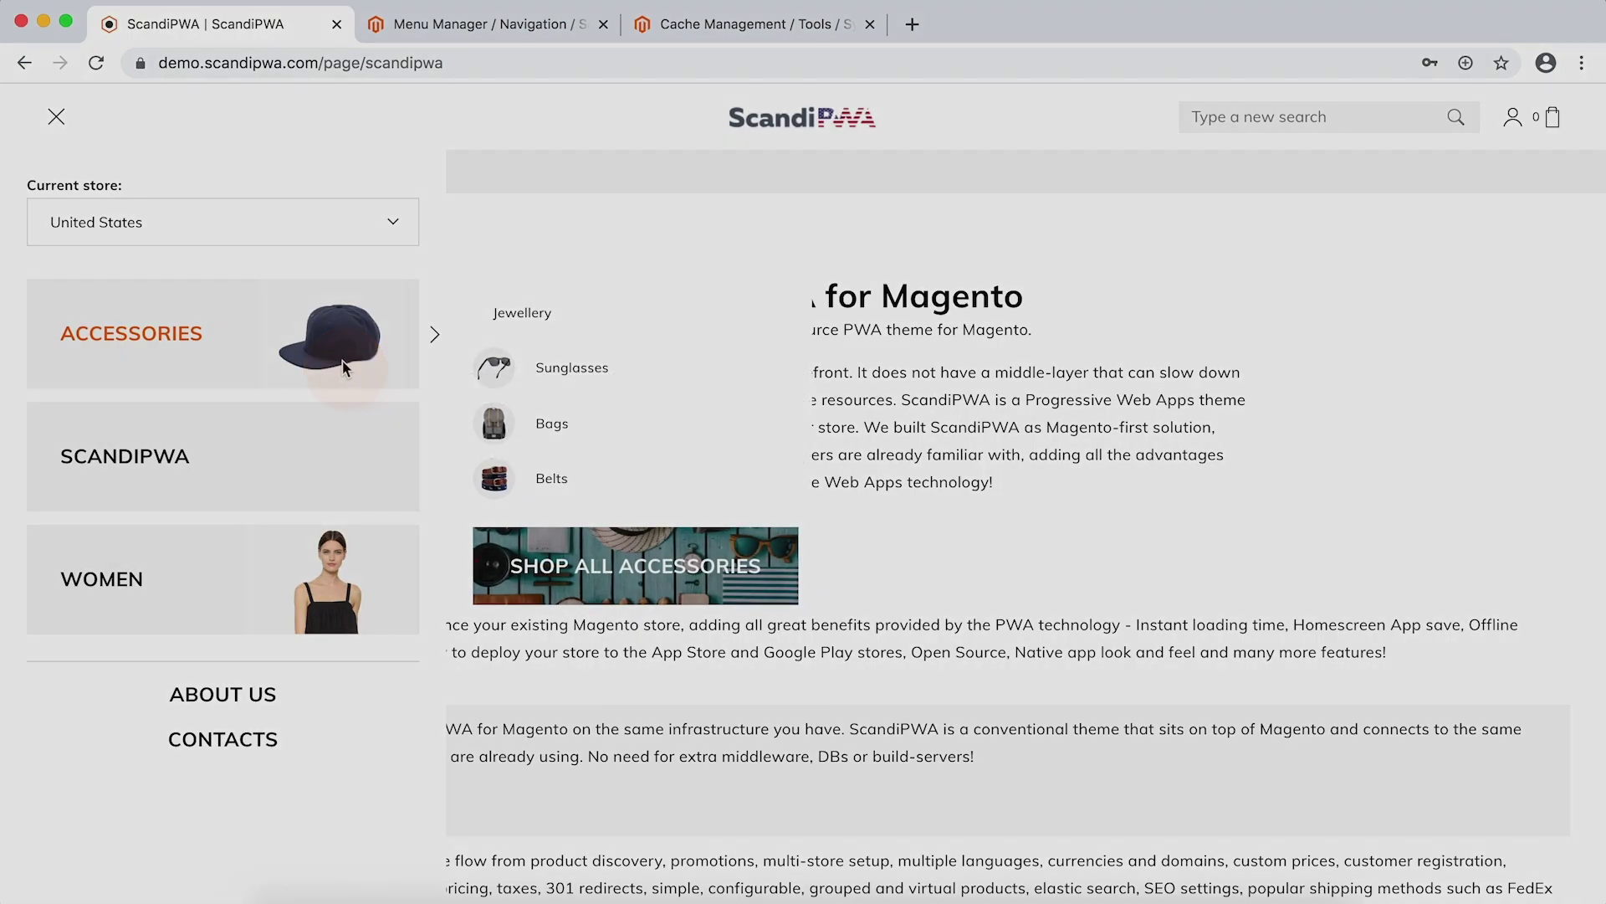